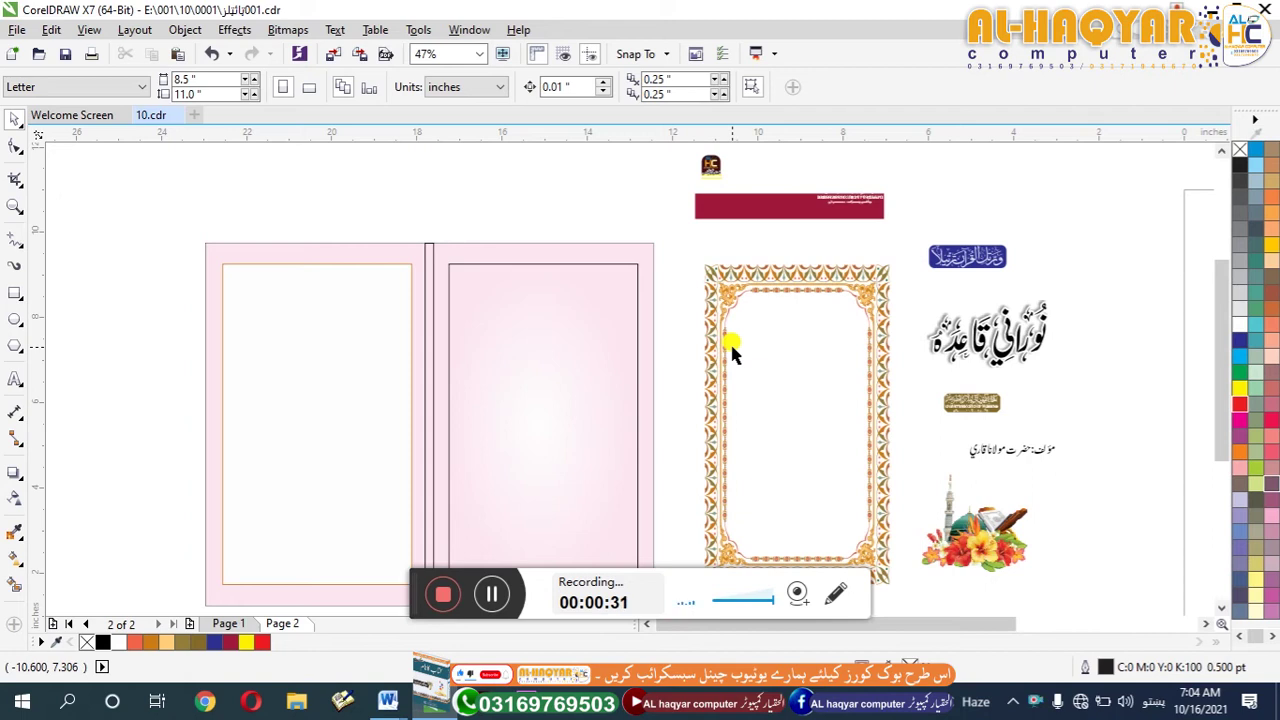
Examine the sample book cover and the prepared frame, banners, title calligraphy and flower artwork beside the blank page.
scroll(748, 312, "down", 3)
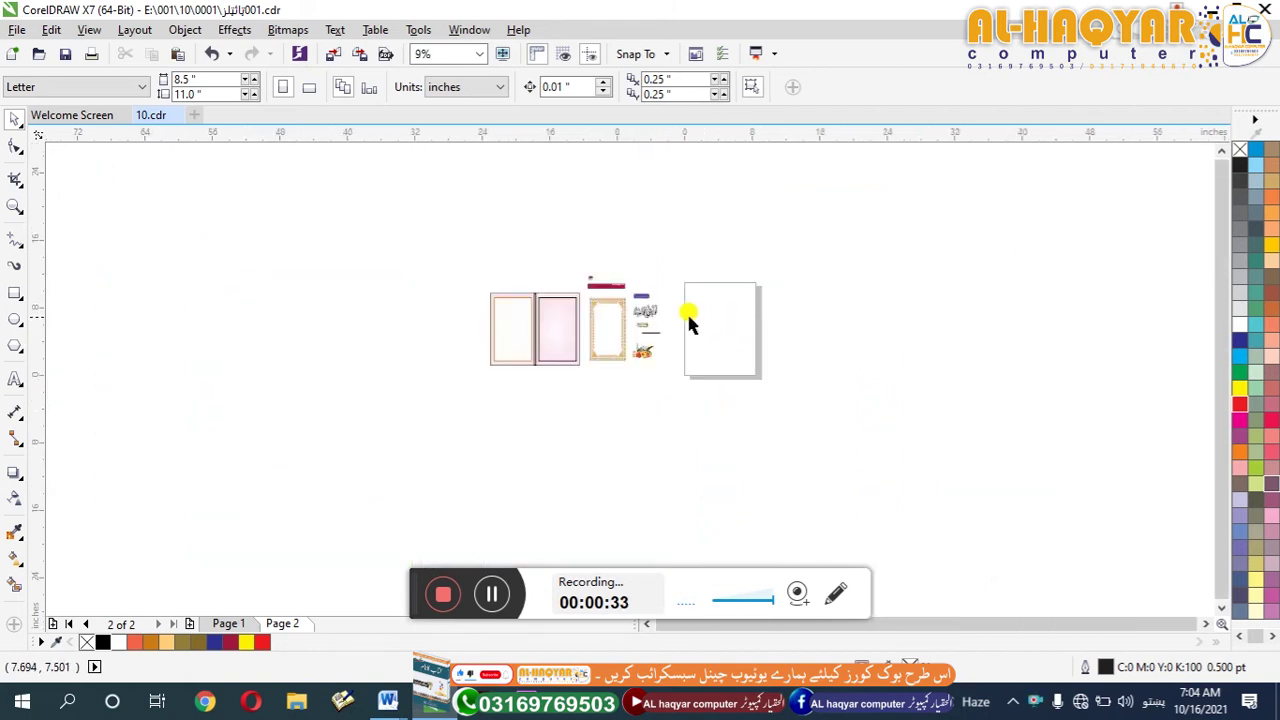
scroll(680, 332, "up", 3)
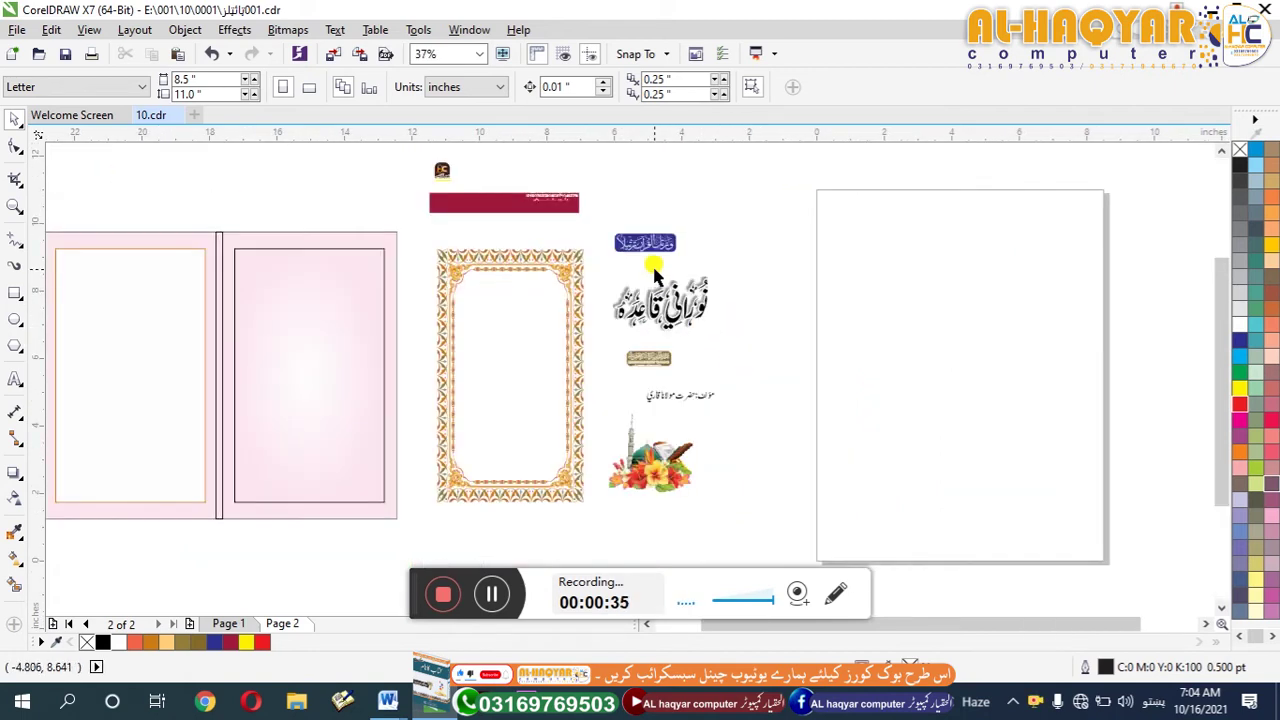
scroll(655, 275, "up", 2)
scroll(641, 196, "up", 2)
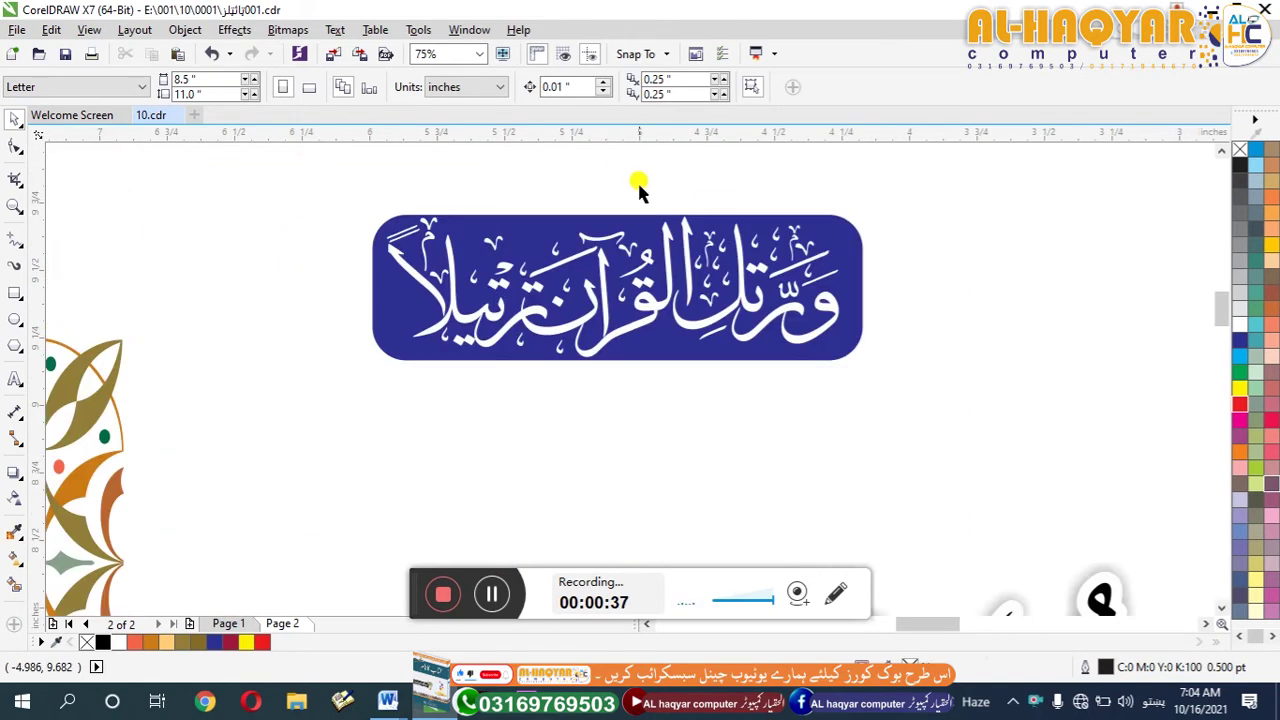
scroll(632, 195, "down", 3)
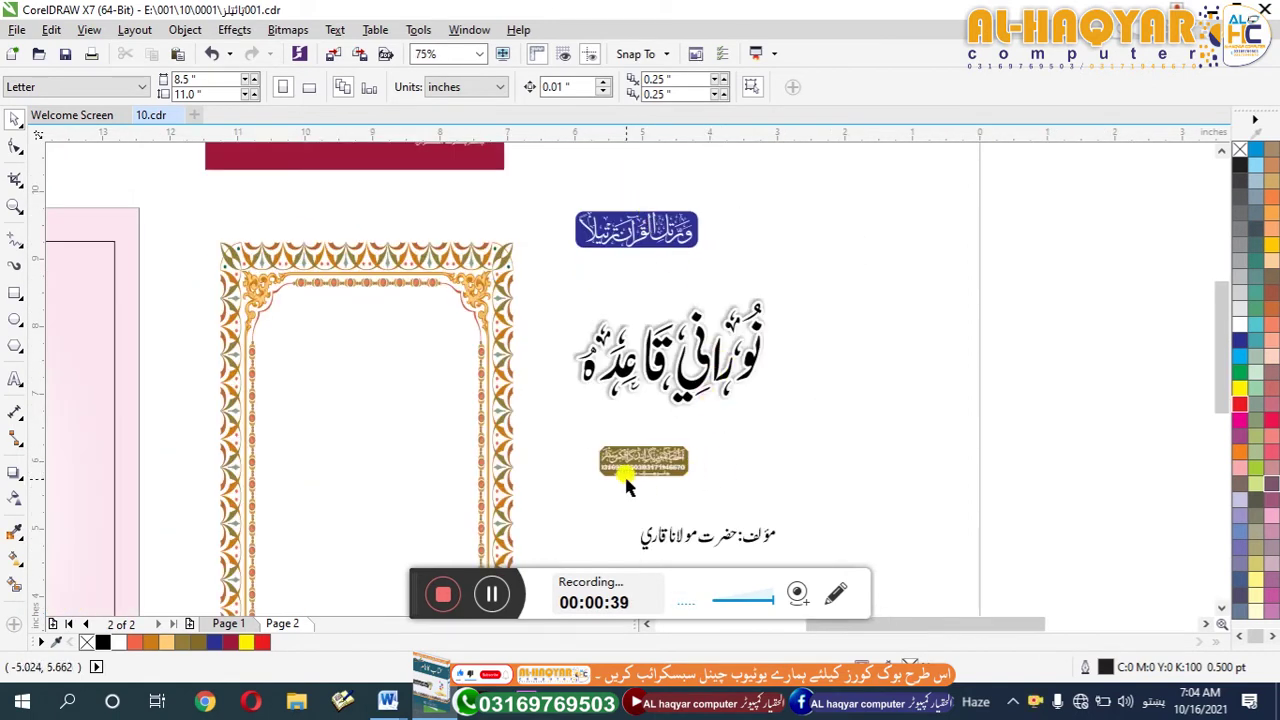
scroll(630, 490, "up", 3)
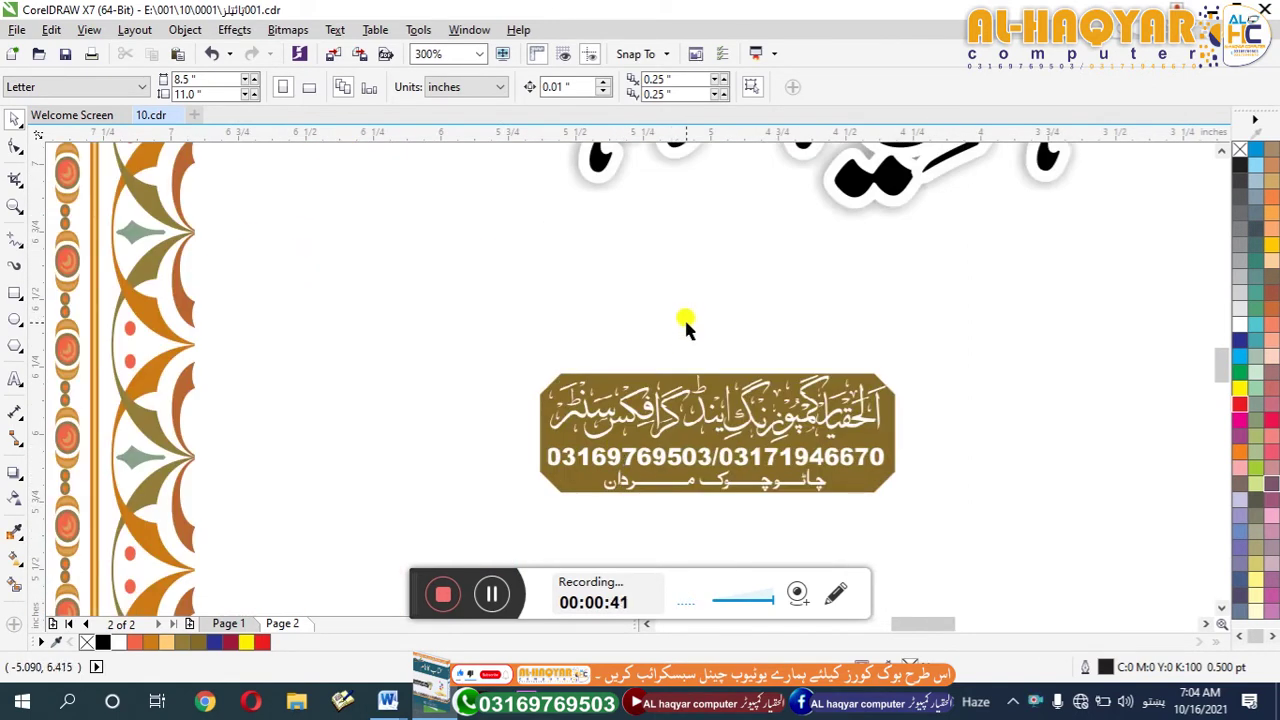
scroll(684, 317, "down", 4)
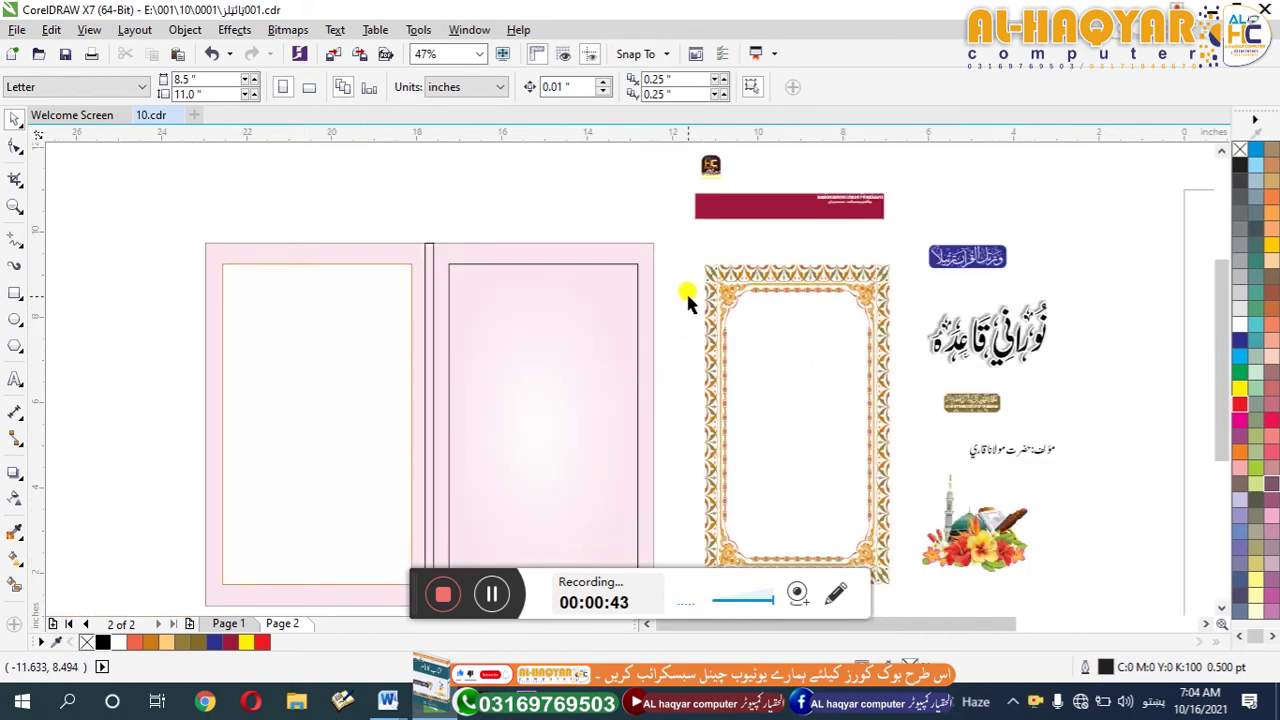
scroll(640, 275, "down", 2)
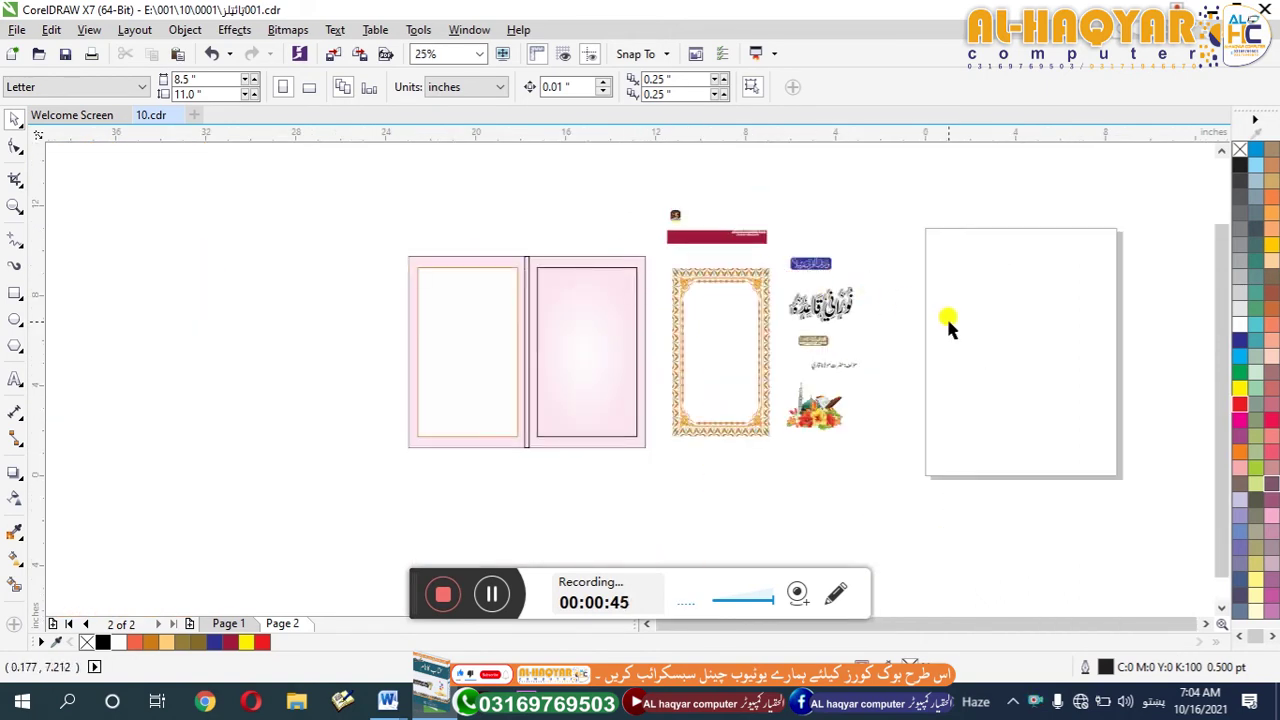
left_click_drag(929, 163, 341, 457)
left_click(886, 477)
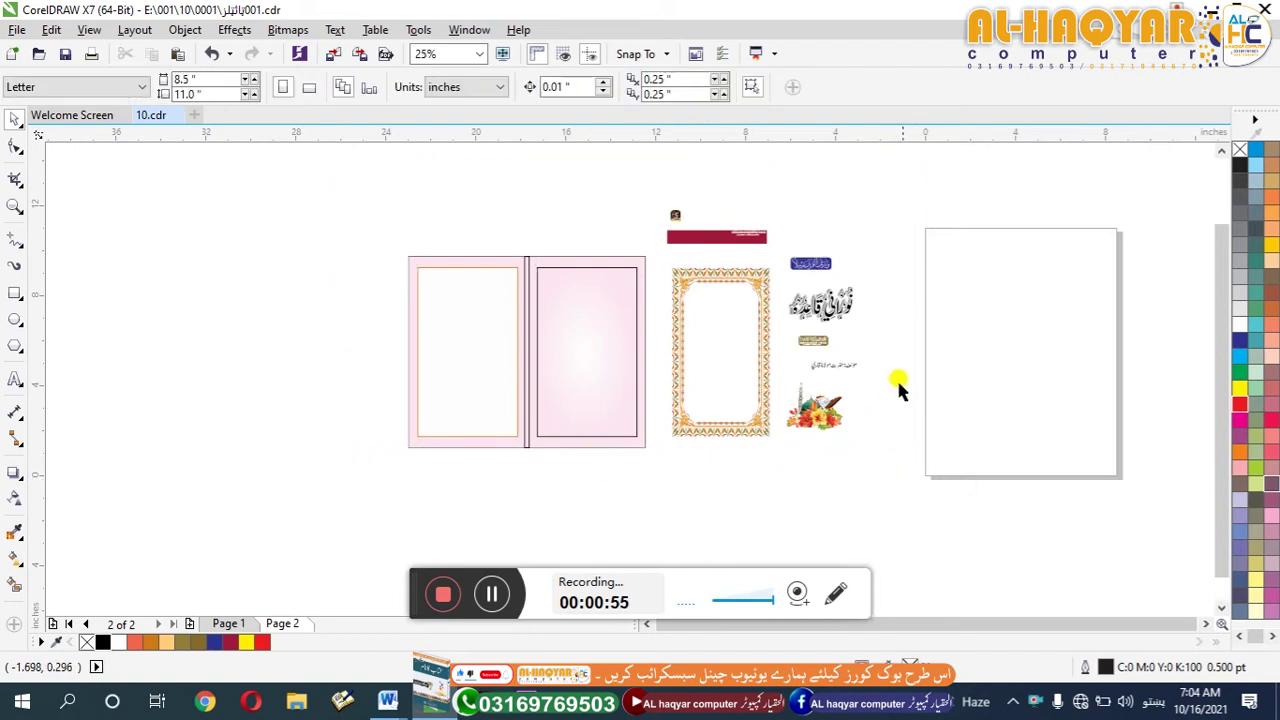
mouse_move(963, 314)
left_mouse_down()
mouse_move(1244, 343)
mouse_move(1020, 337)
left_mouse_up()
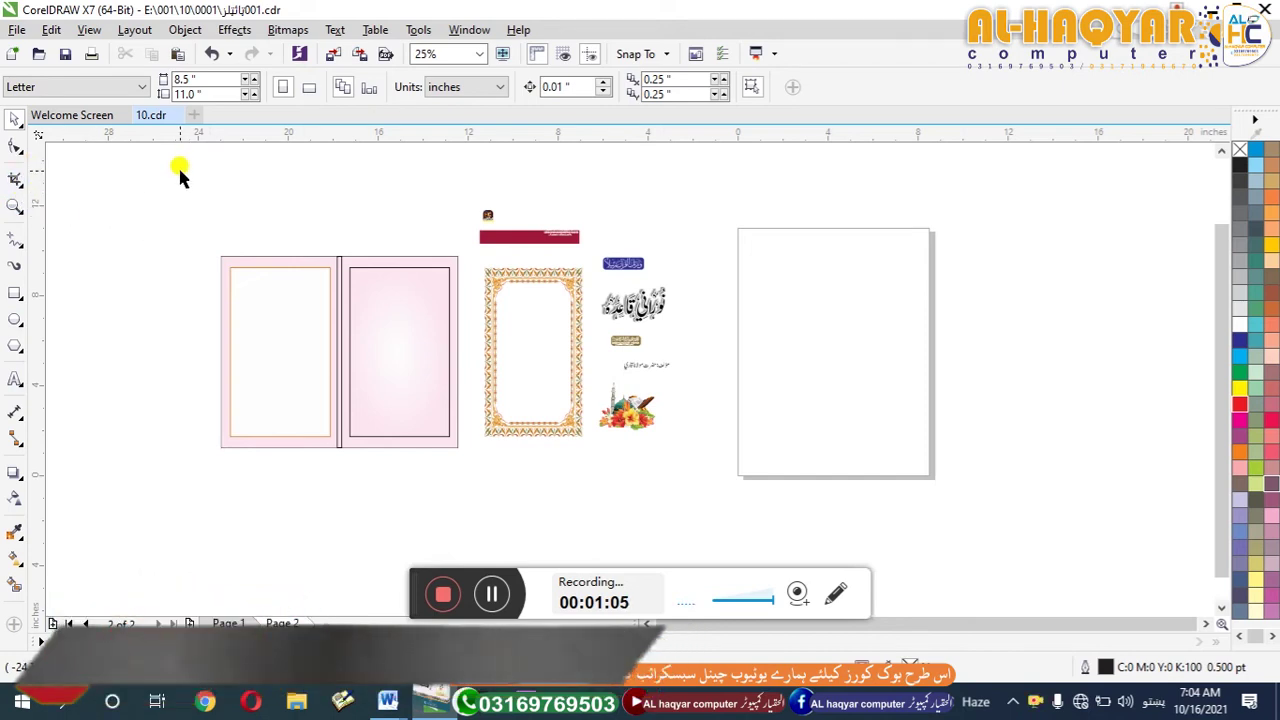
Set the page size to 10.5 × 8.5 inches to match the sample cover's background rectangle.
left_click(343, 270)
left_click(275, 255)
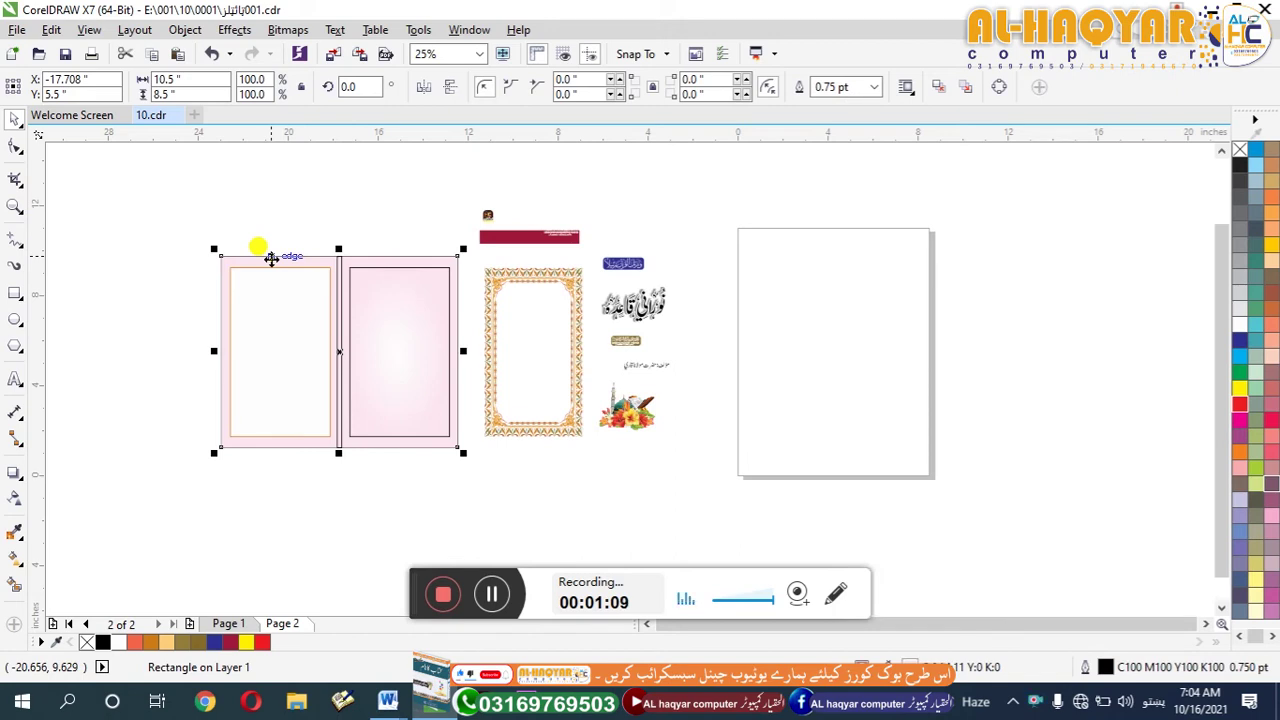
left_click(163, 95)
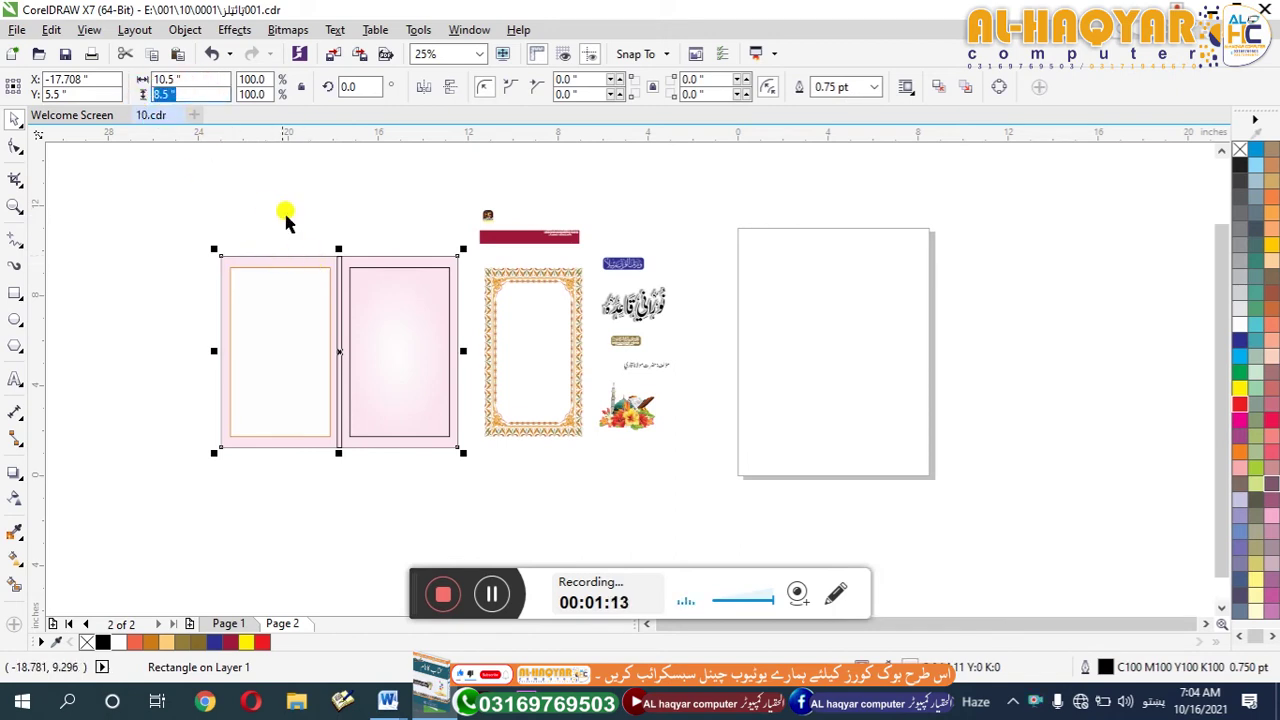
left_click(326, 252)
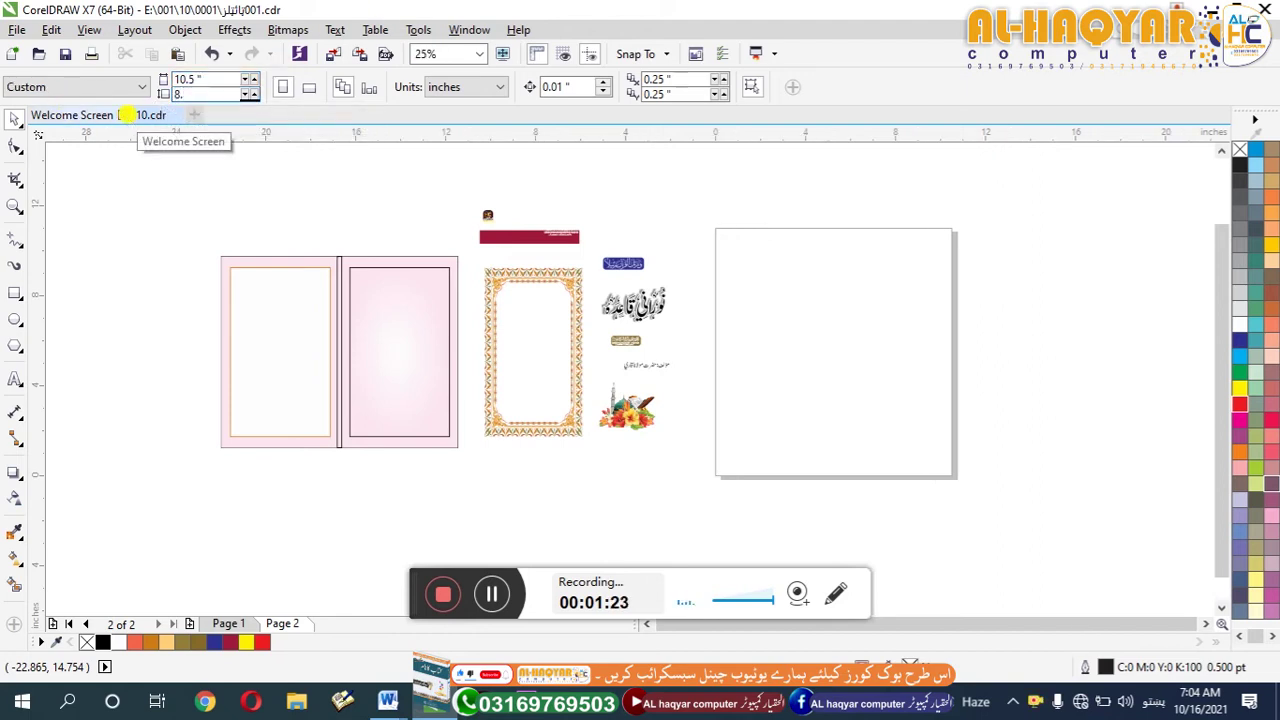
key("Return")
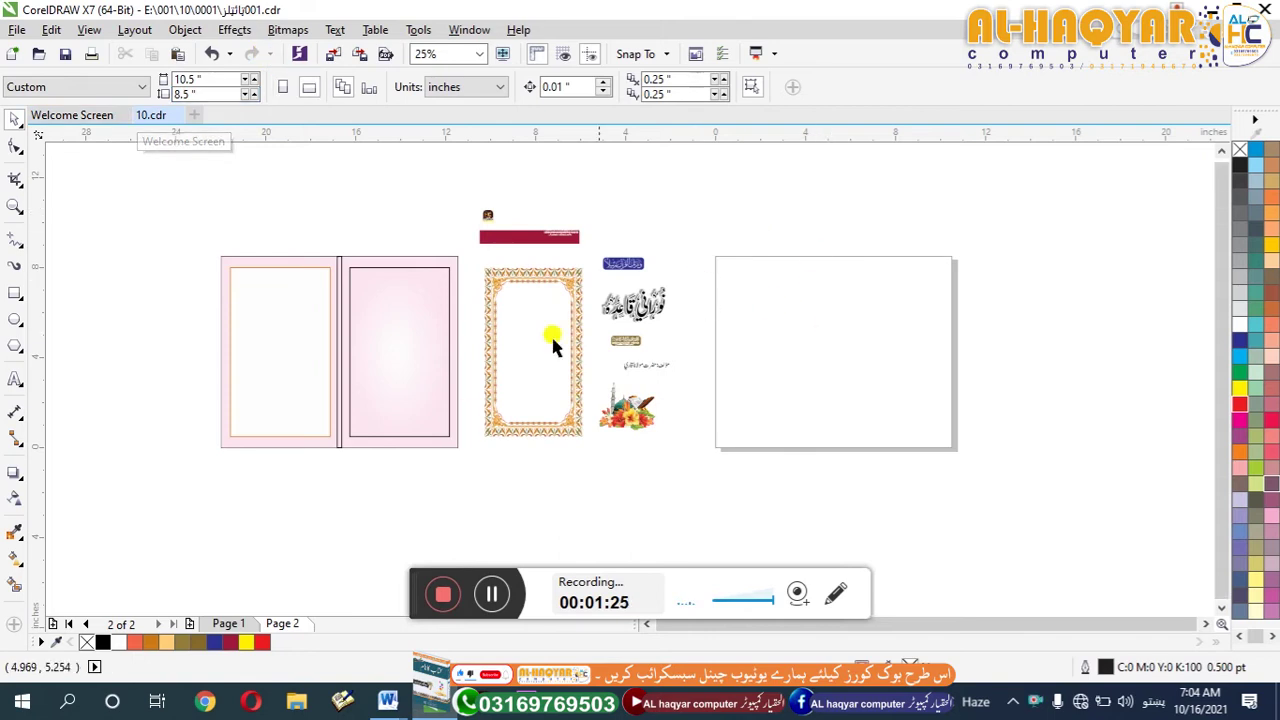
left_click_drag(164, 219, 160, 371)
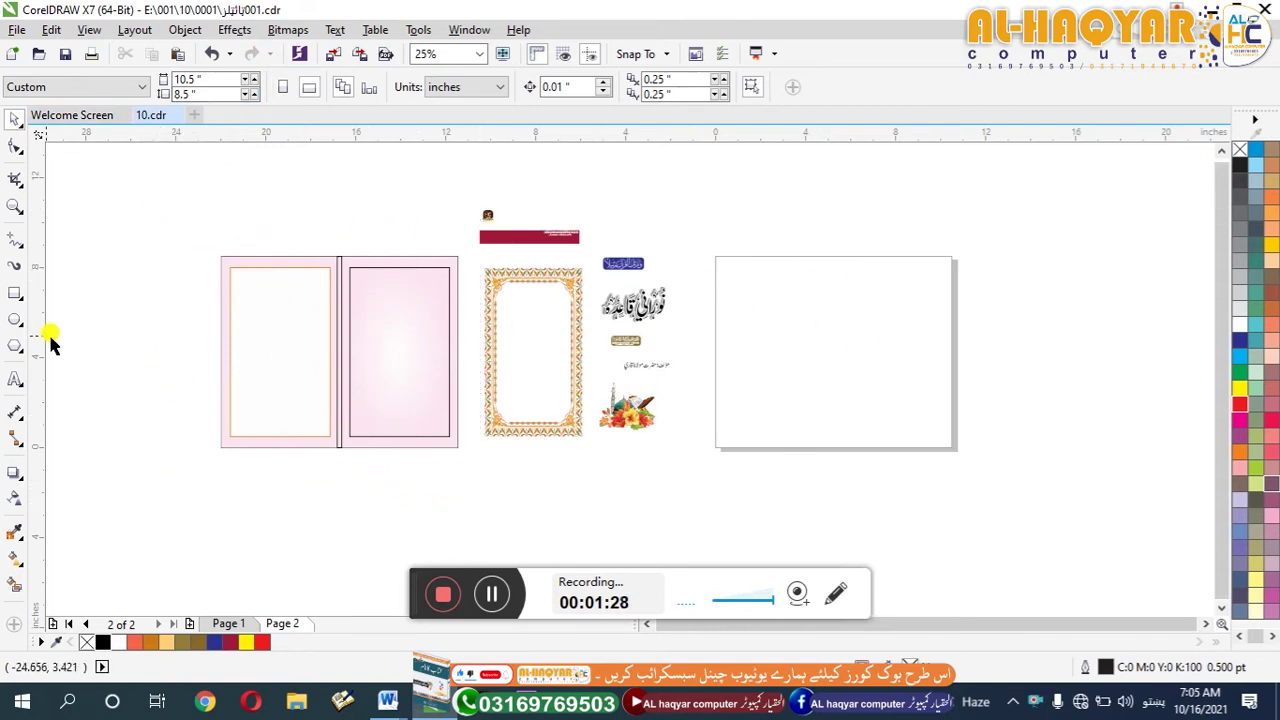
Add a rectangle covering the entire blank page.
double_click(10, 294)
key("space")
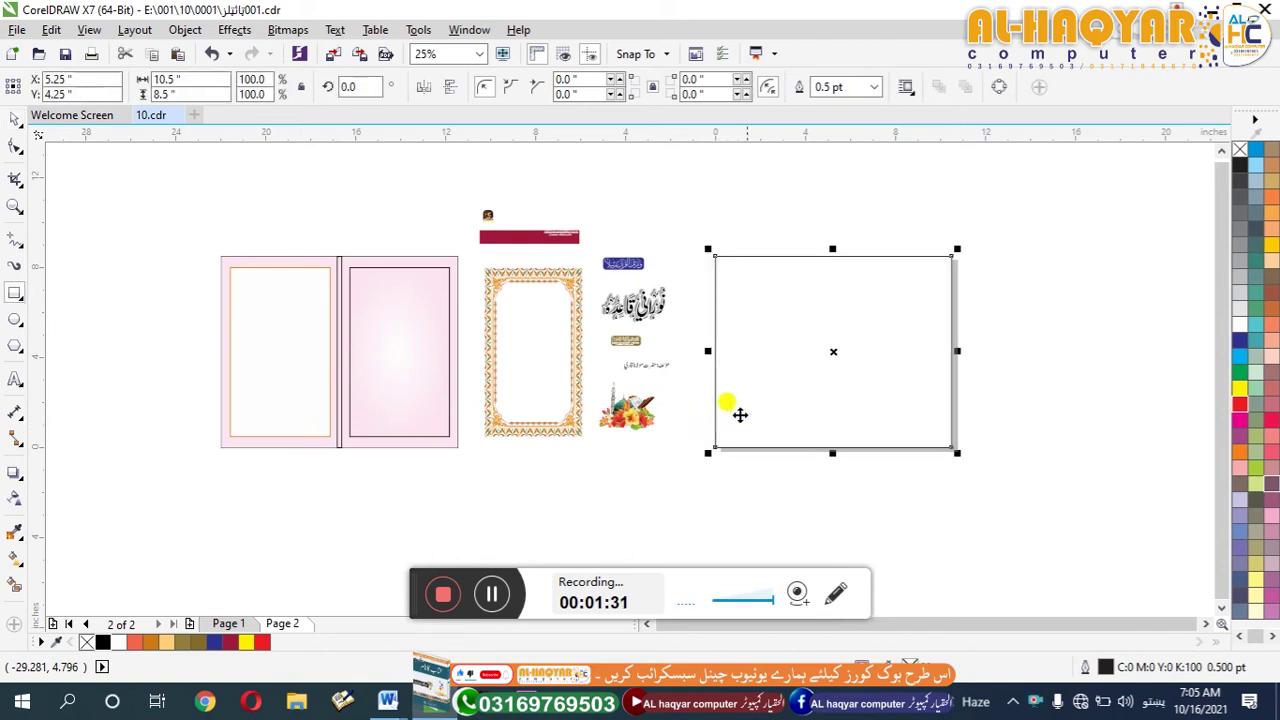
left_click(345, 515)
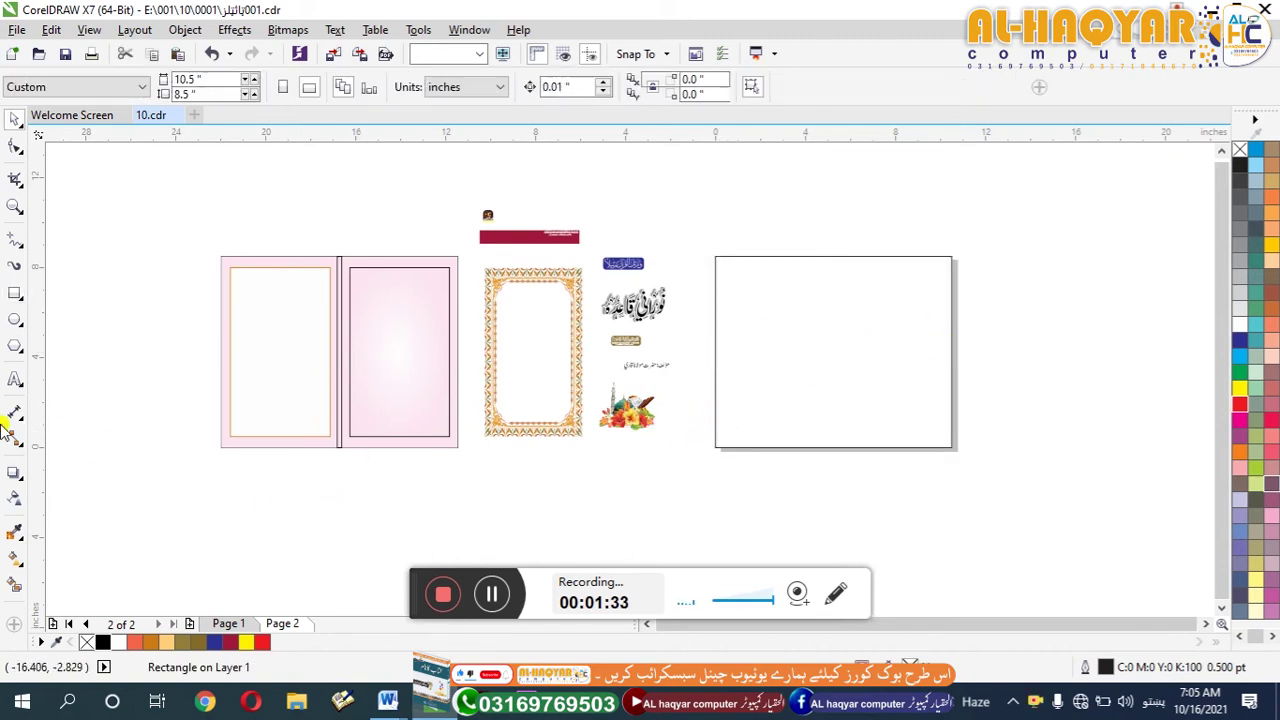
Fill the page-sized rectangle with the light pink sampled from the sample cover.
left_click(14, 532)
left_click(409, 421)
left_click(863, 366)
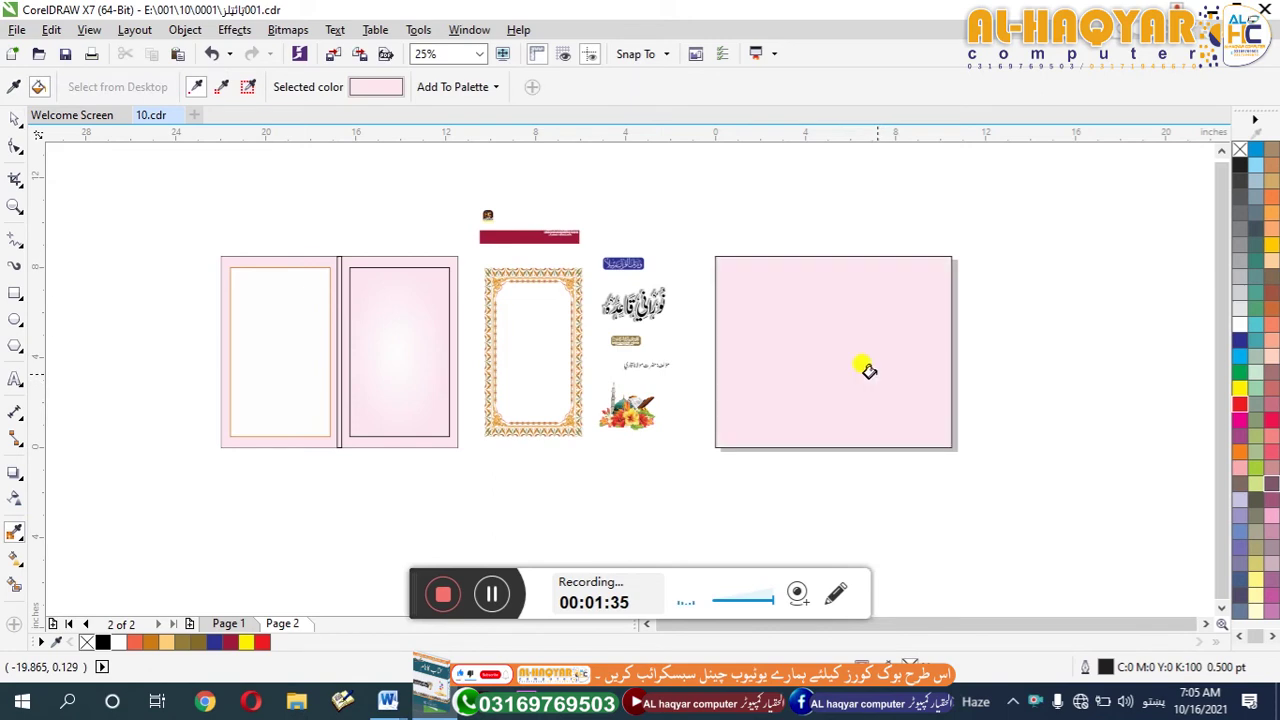
key("space")
left_click(923, 363)
left_click(668, 510)
Create a narrow, full-height centred copy of the pink rectangle for the spine and set its width to 0.2 inches.
left_click(814, 357)
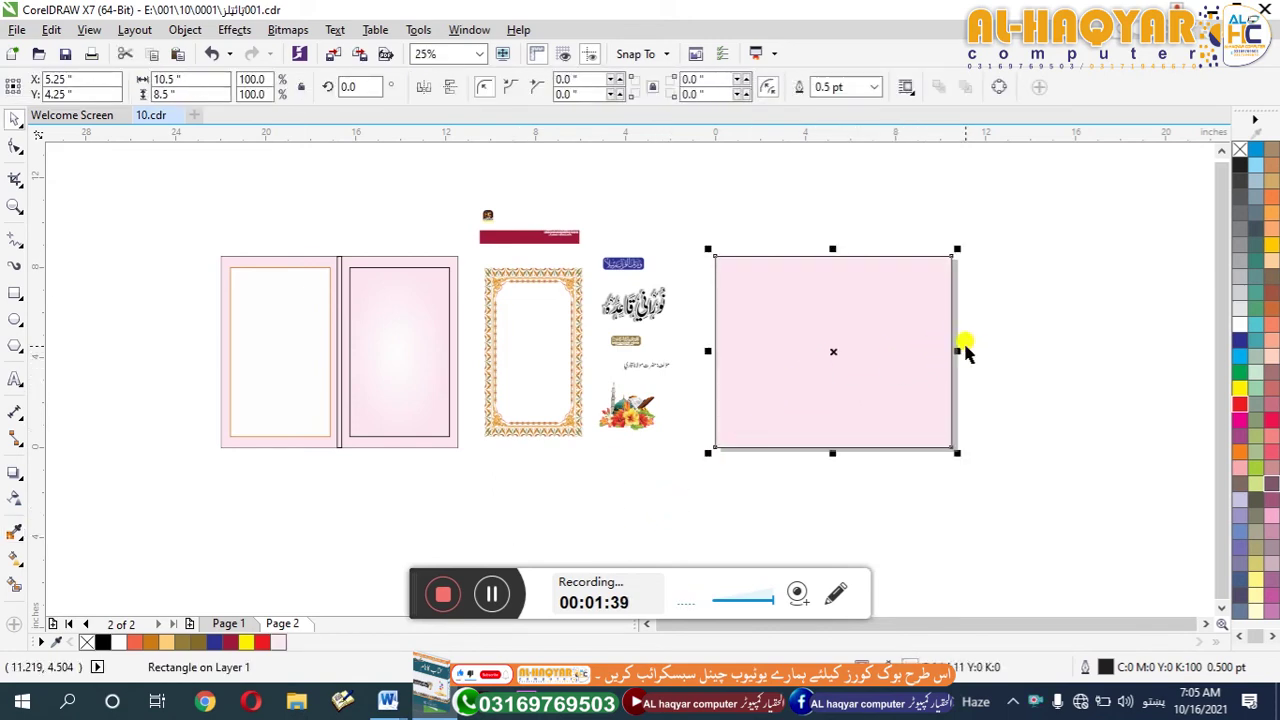
left_click_drag(958, 350, 838, 428)
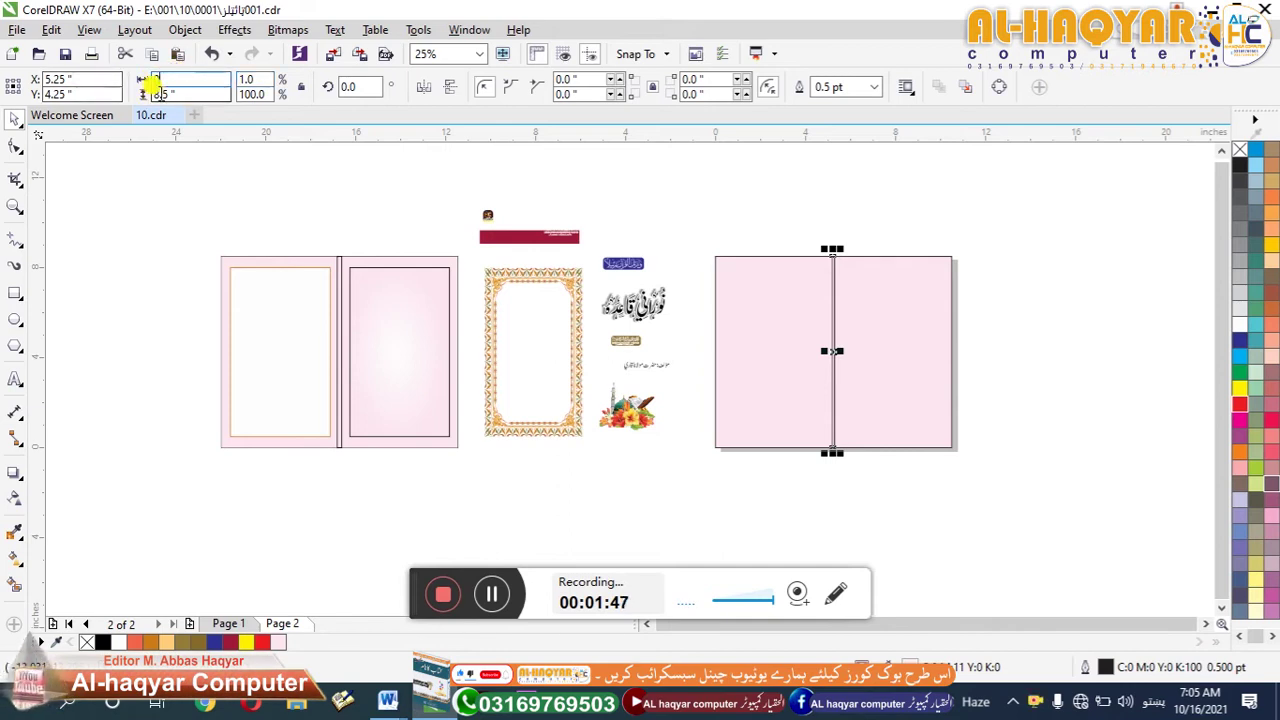
double_click(165, 80)
type("0.2")
key("Return")
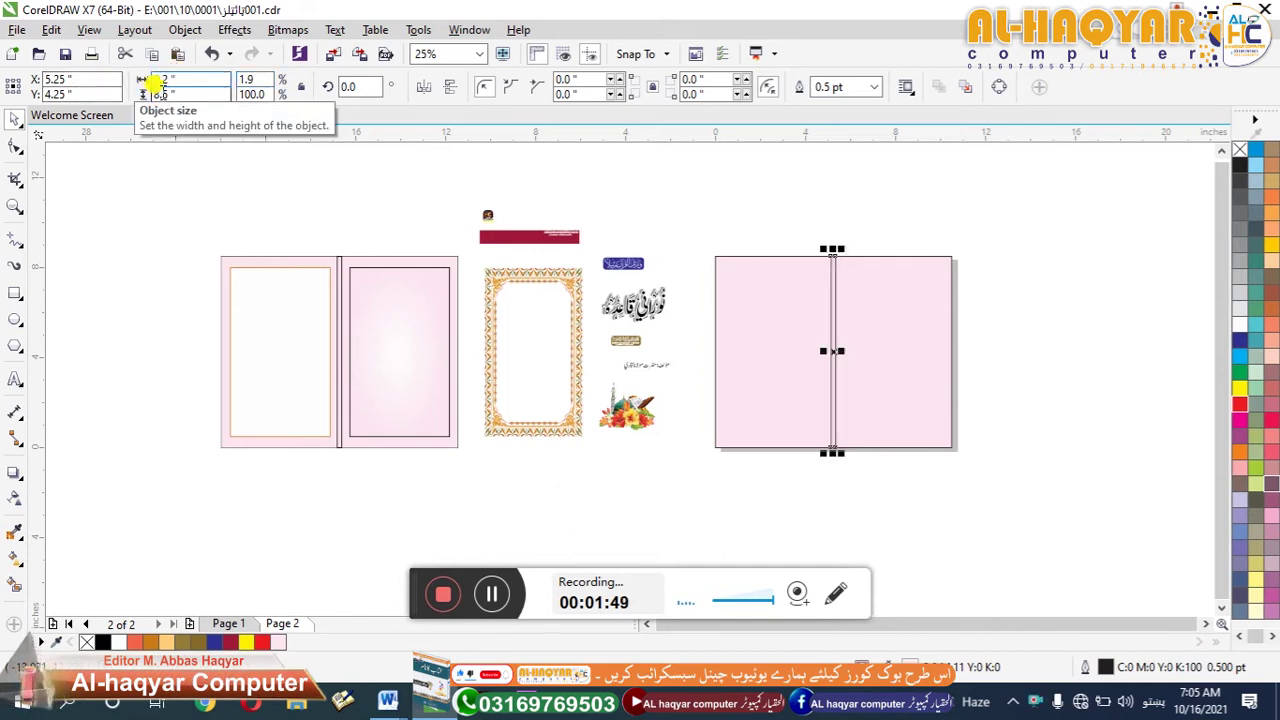
left_click(823, 290)
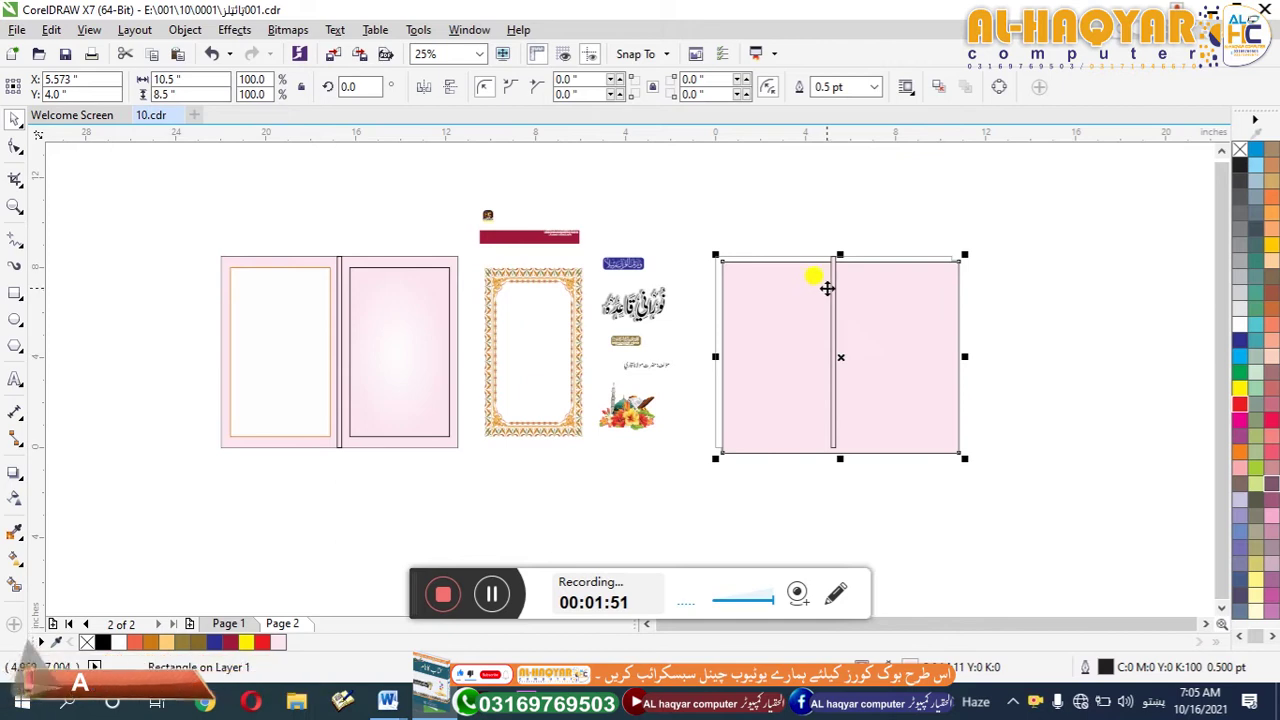
left_click_drag(877, 229, 808, 457)
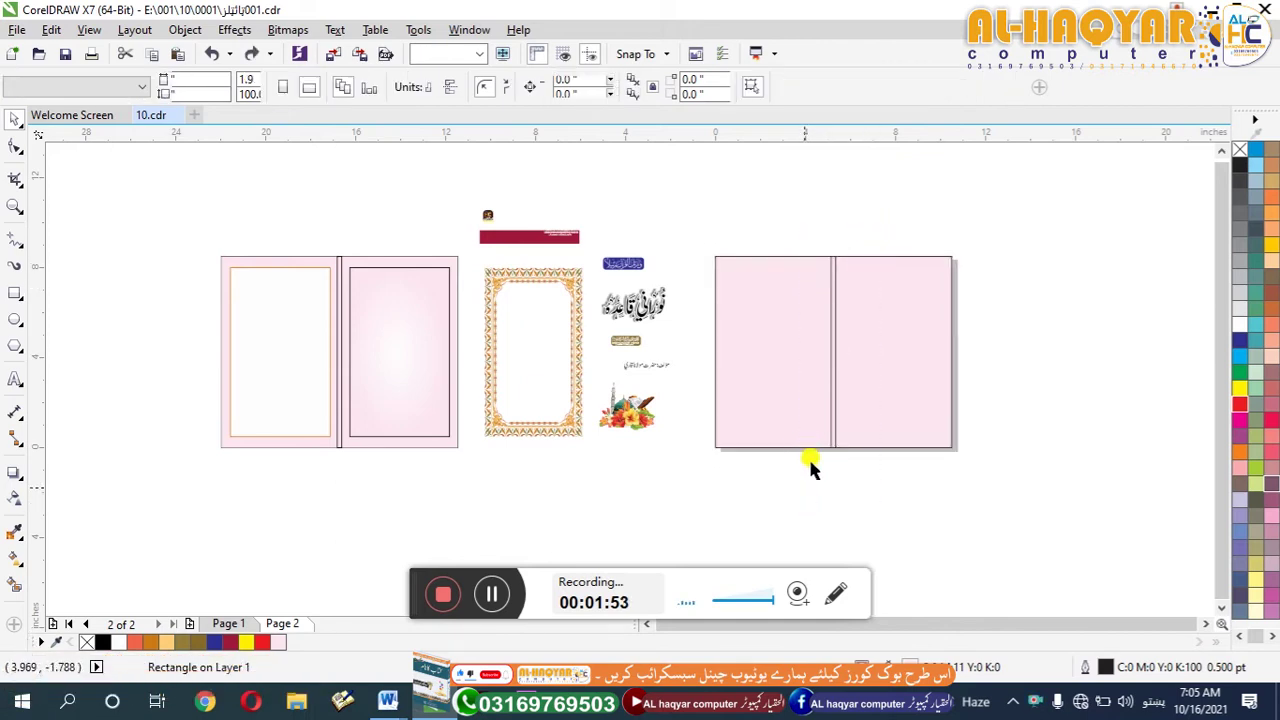
scroll(826, 268, "up", 1)
scroll(826, 268, "up", 1)
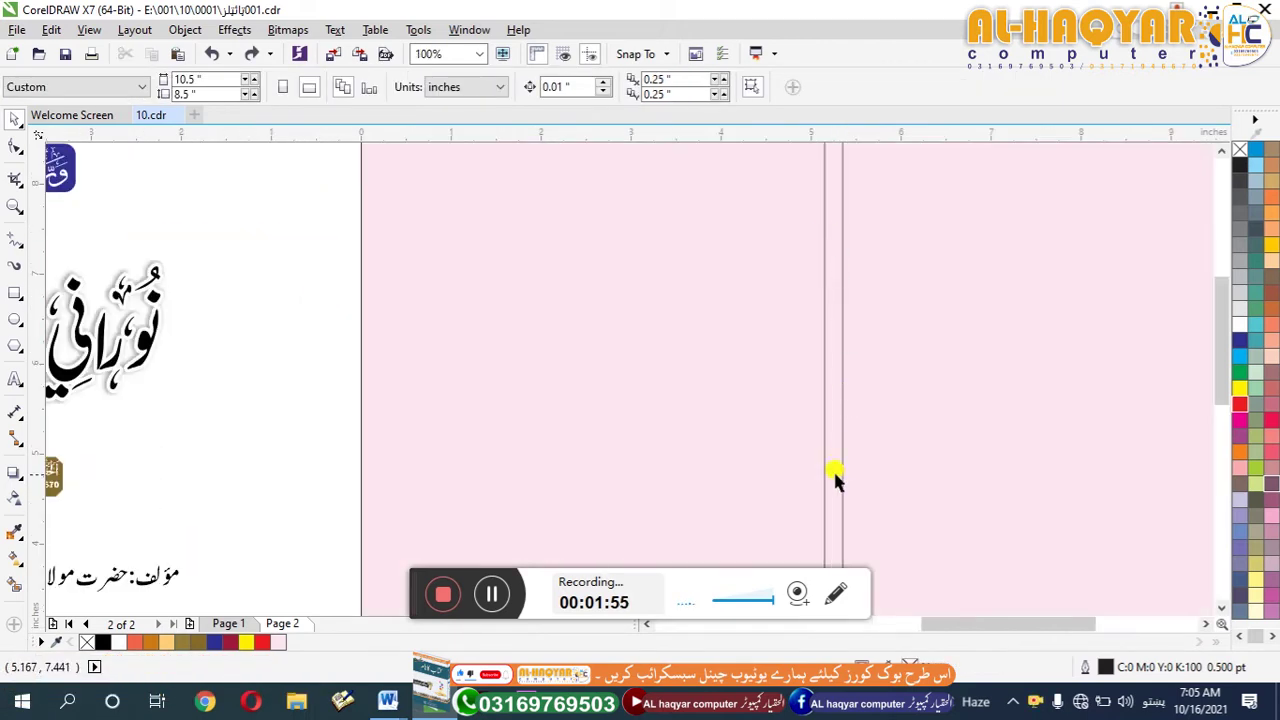
scroll(820, 337, "down", 2)
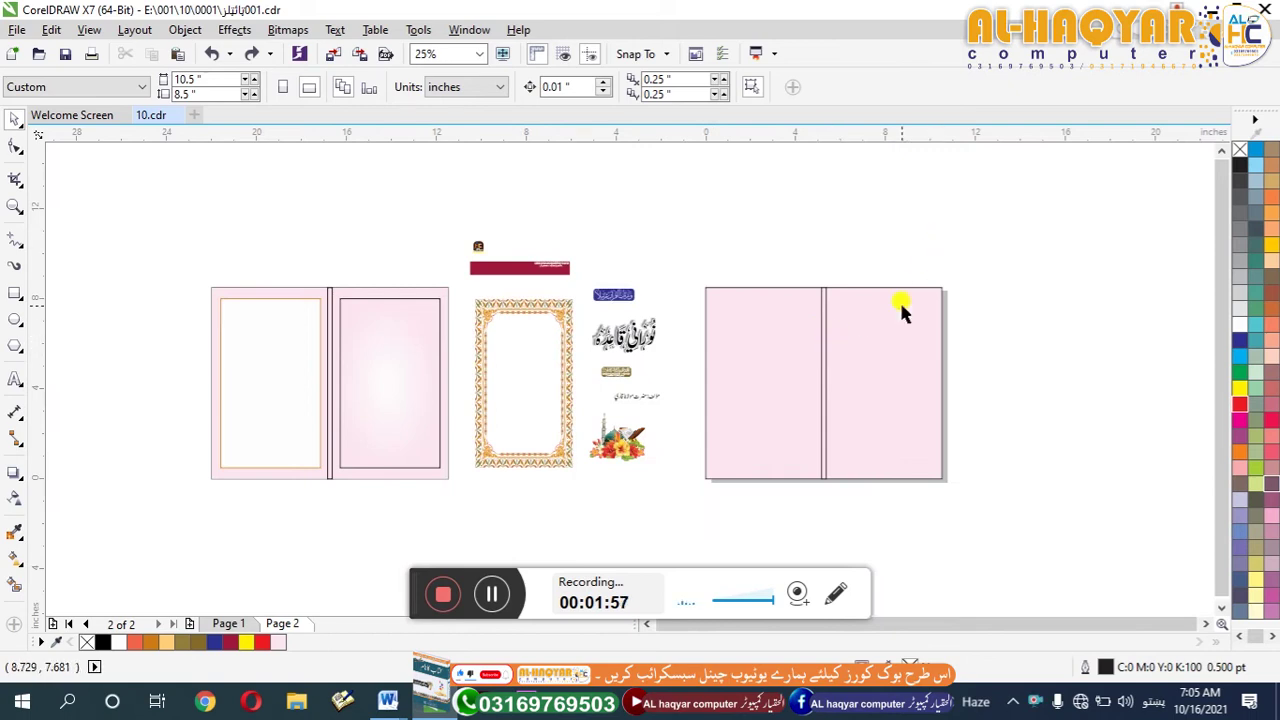
Make a scaled copy of the pink background covering the page's left half up to the spine, 5.15 inches wide.
left_click(397, 428)
left_click(243, 380)
left_click(345, 381)
left_click(325, 382)
left_click(685, 497)
left_click(768, 390)
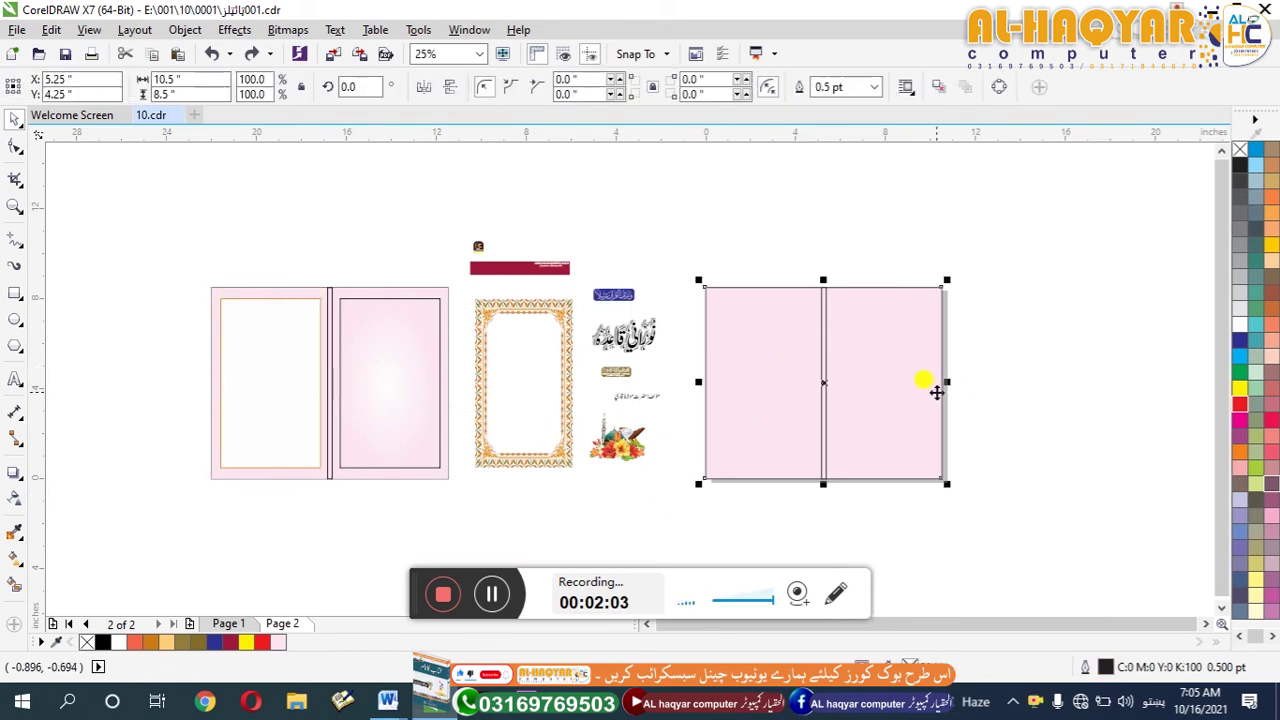
left_click_drag(945, 382, 824, 430)
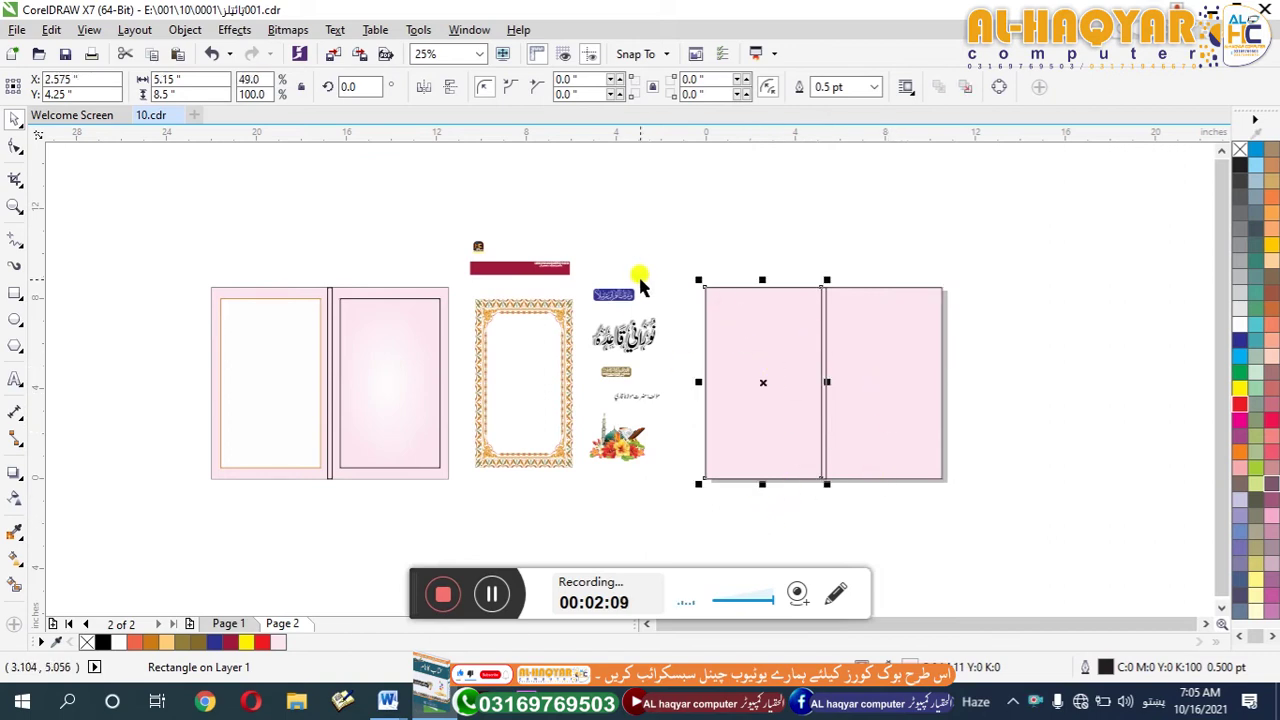
Apply a one-step inside contour to the left panel and set its offset to 1 inch.
left_click(16, 466)
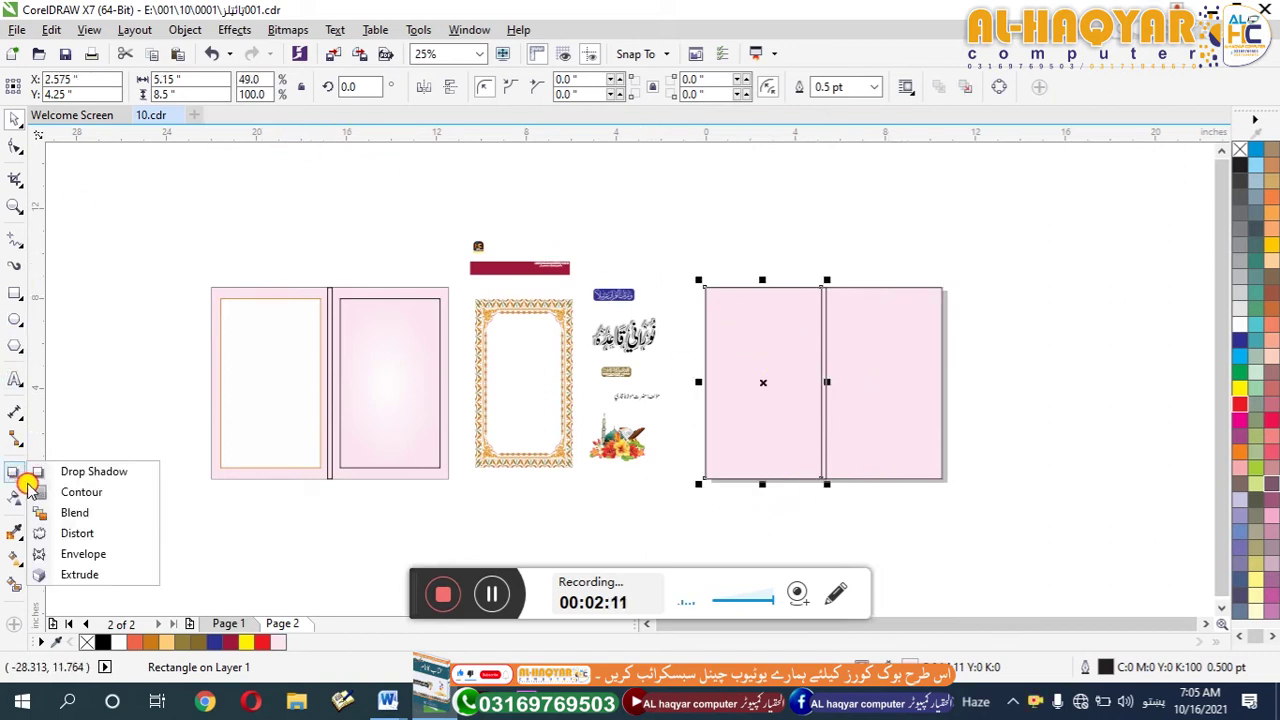
left_click(101, 495)
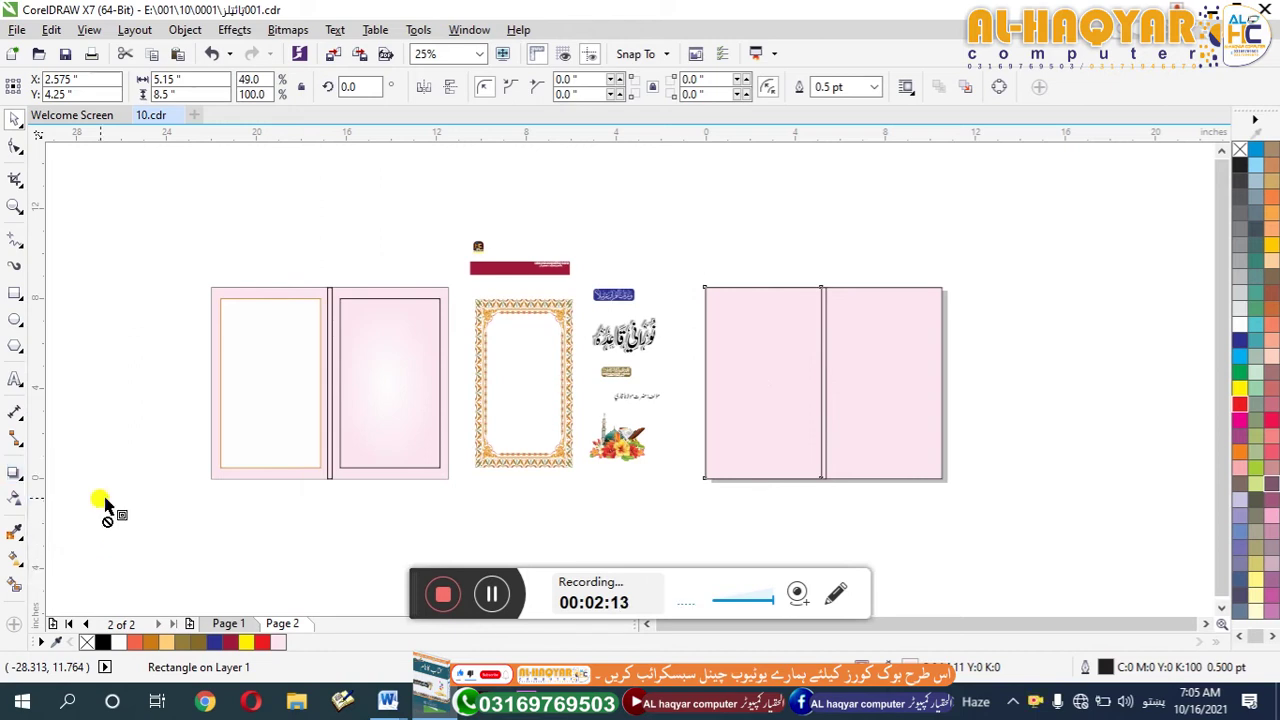
left_click_drag(750, 300, 762, 292)
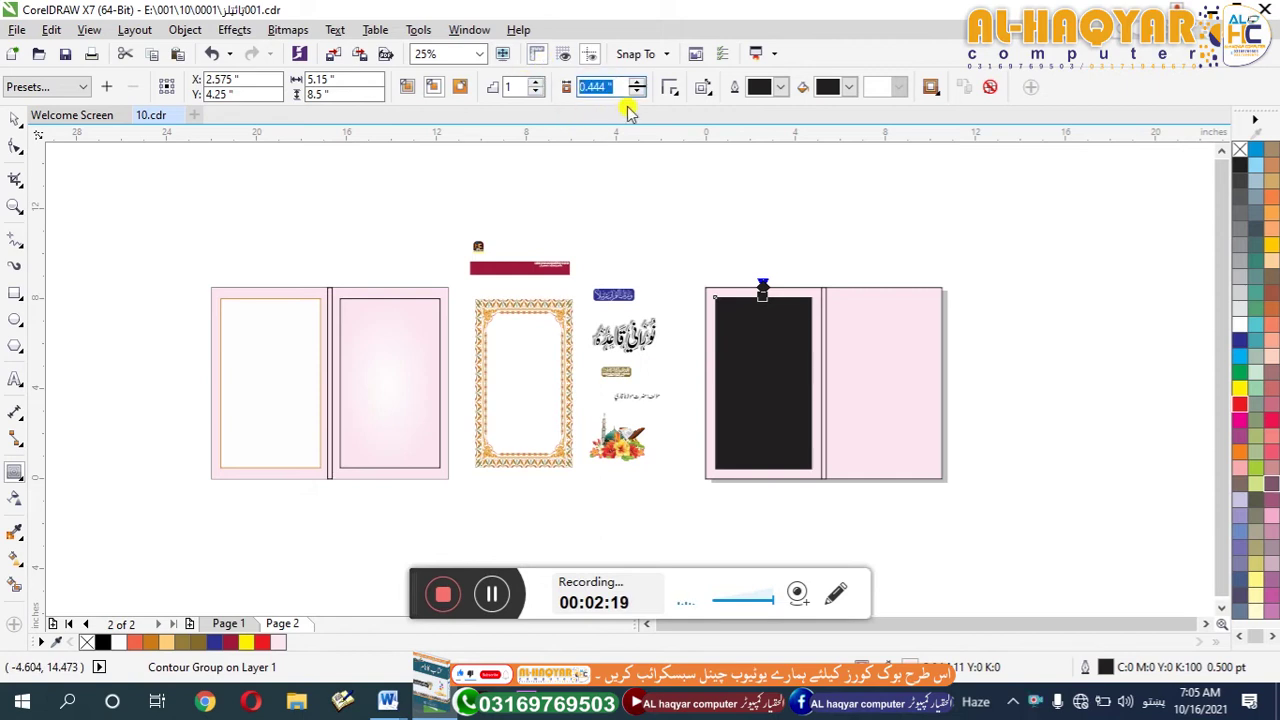
type("1")
key("Return")
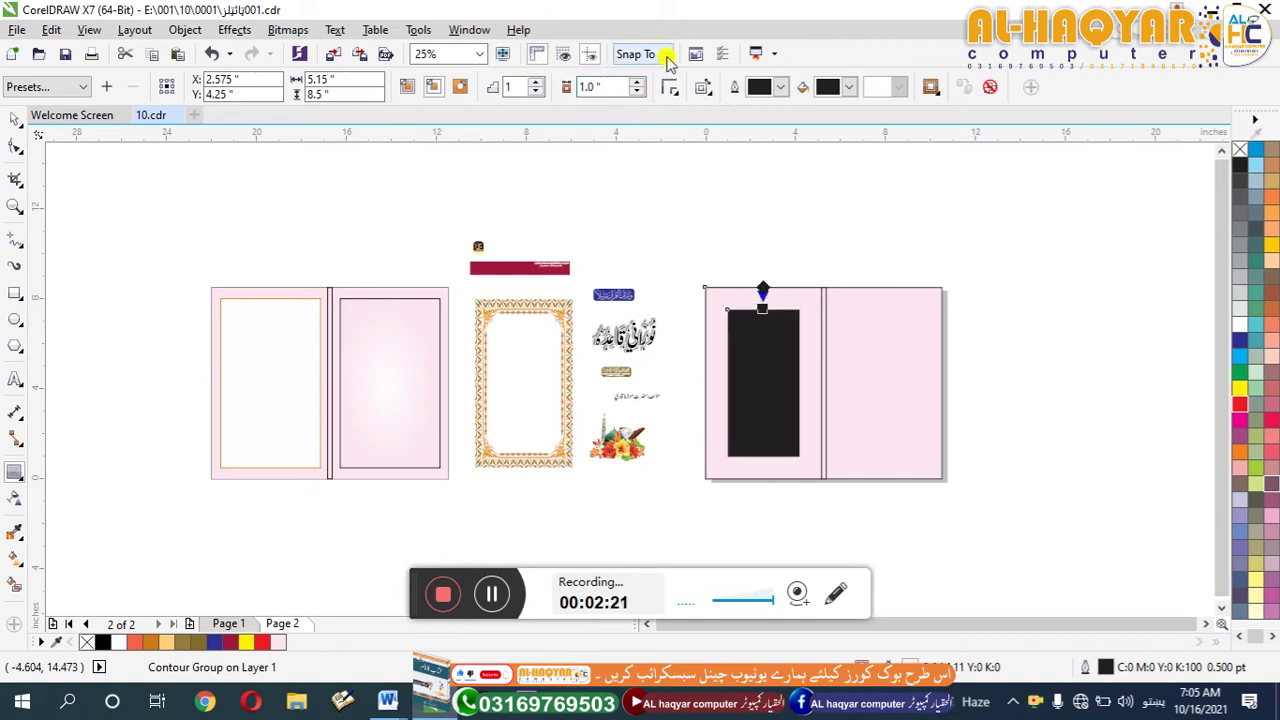
Reduce the left panel's contour offset to about 0.36 inches so the inner shape has a narrower margin.
scroll(740, 300, "up", 4)
left_click_drag(830, 318, 832, 260)
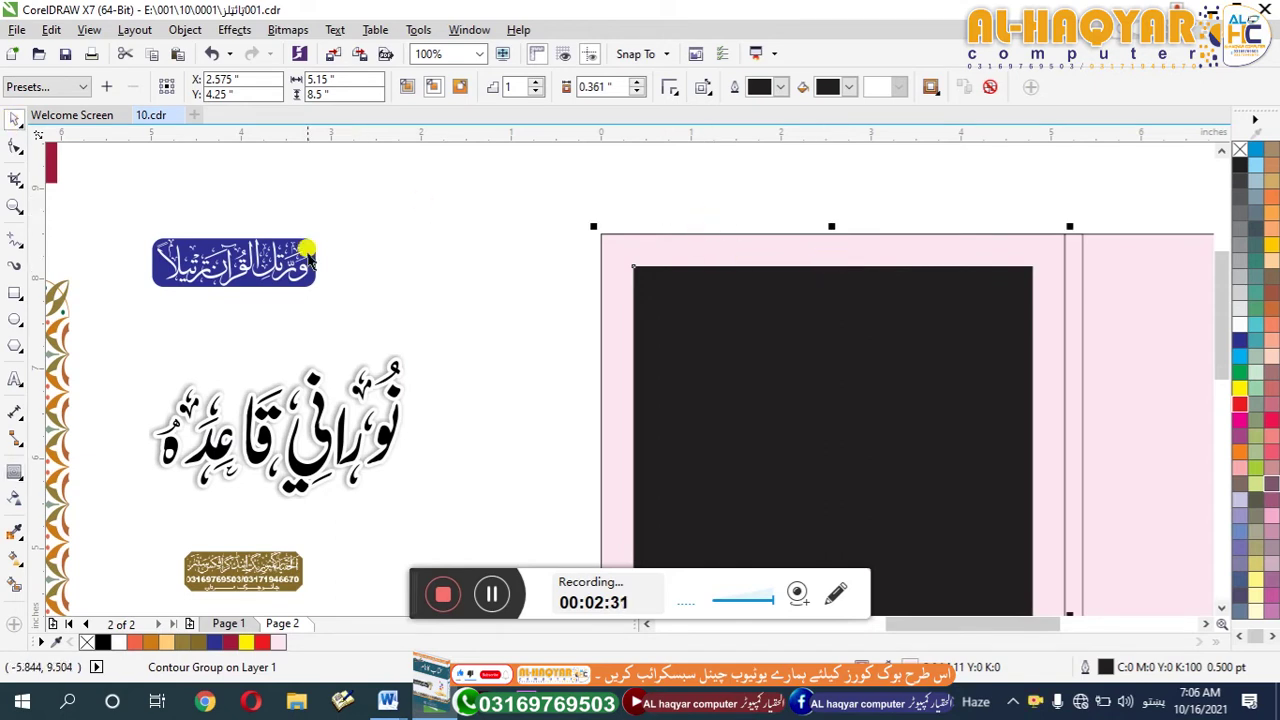
scroll(591, 209, "down", 4)
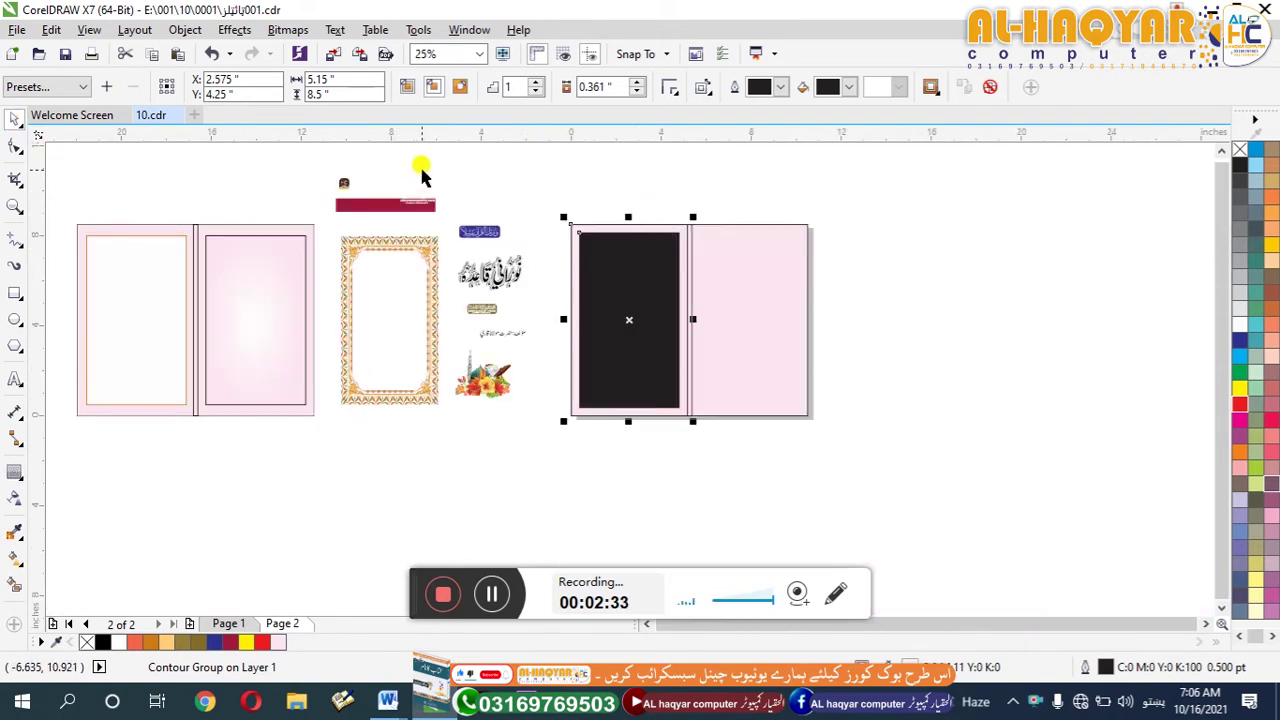
left_click(552, 156)
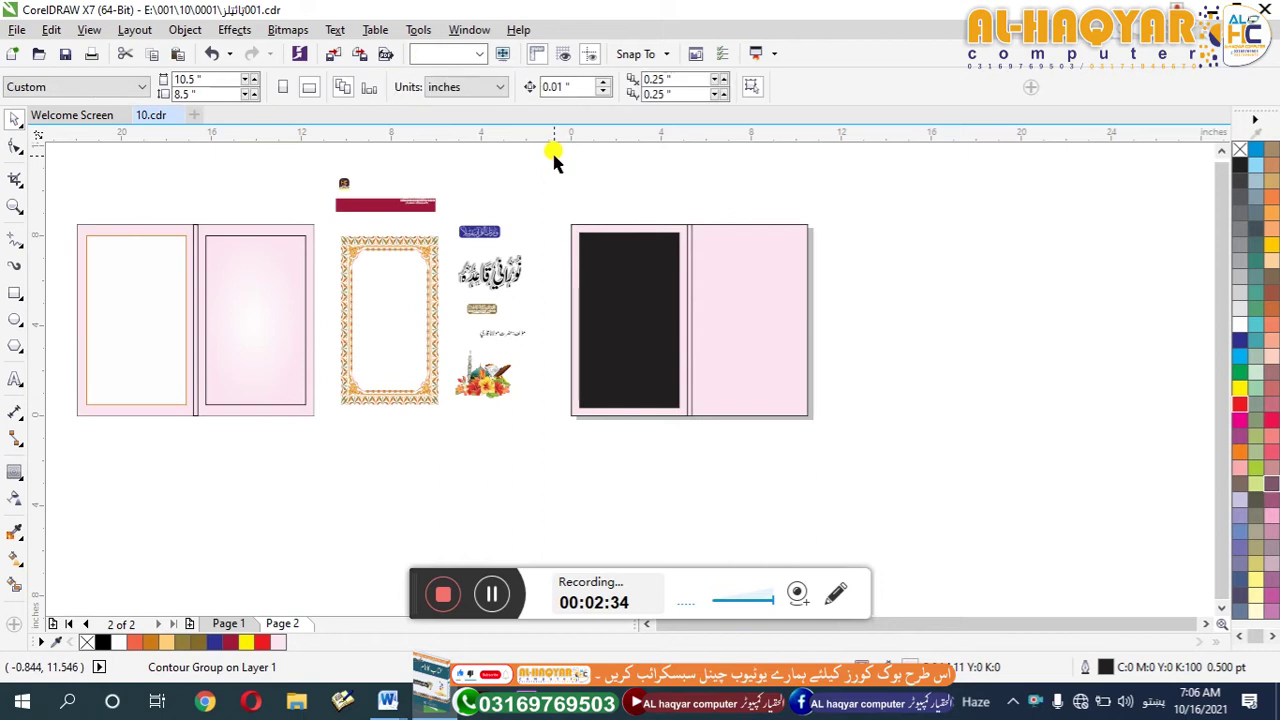
Break the left panel's contour apart and set the black inner rectangle's width to 4.431 inches, matching the sample.
left_click(240, 290)
left_click(168, 79)
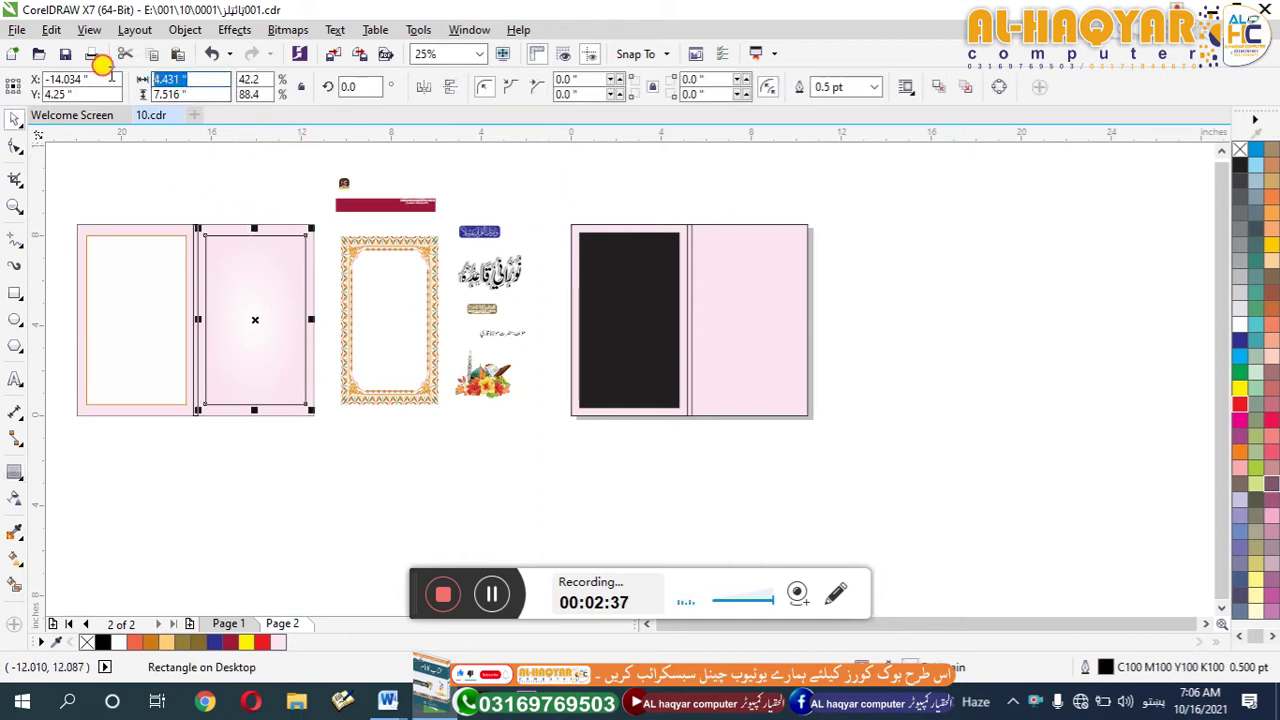
left_click(603, 252)
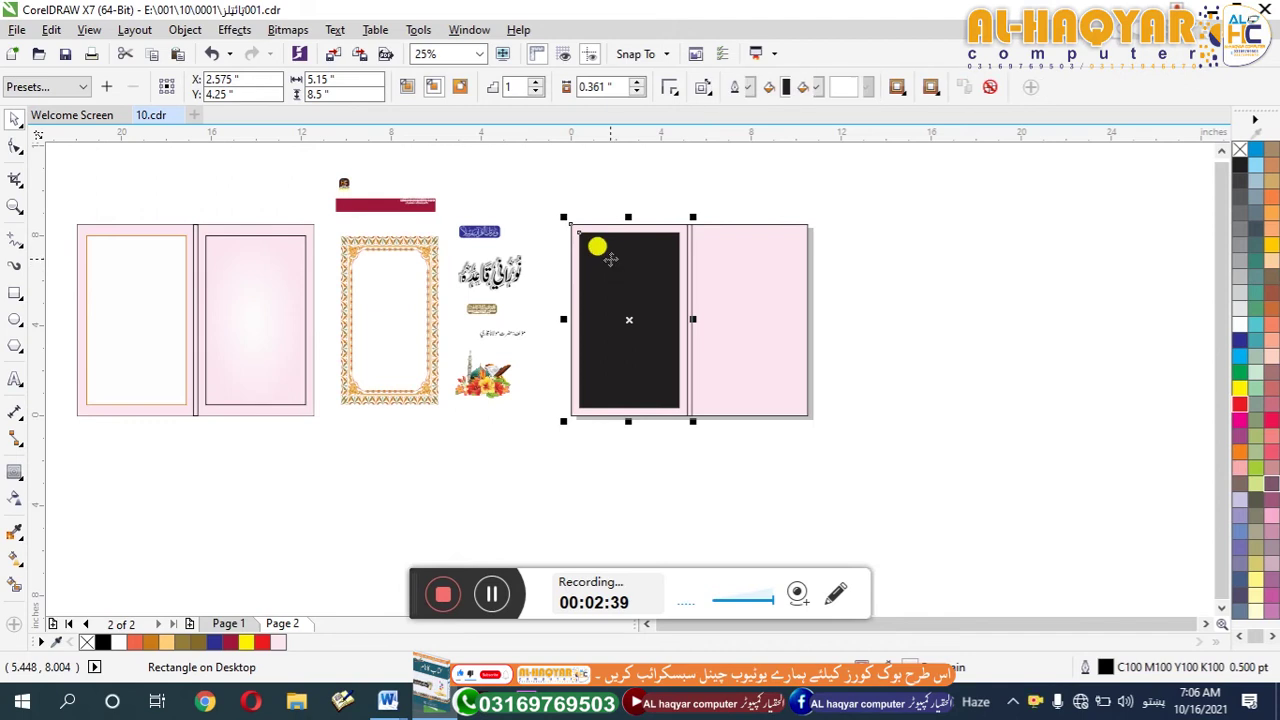
right_click(610, 262)
left_click(646, 300)
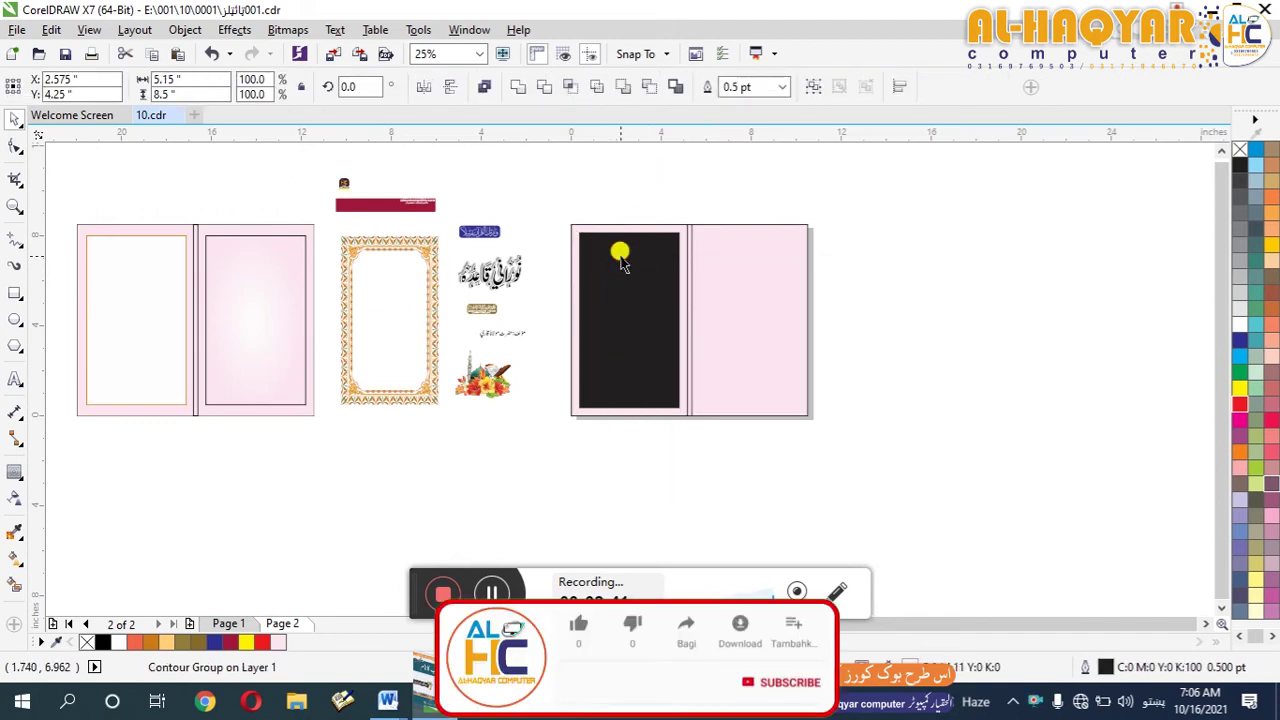
left_click(168, 79)
type("4.431")
key("Return")
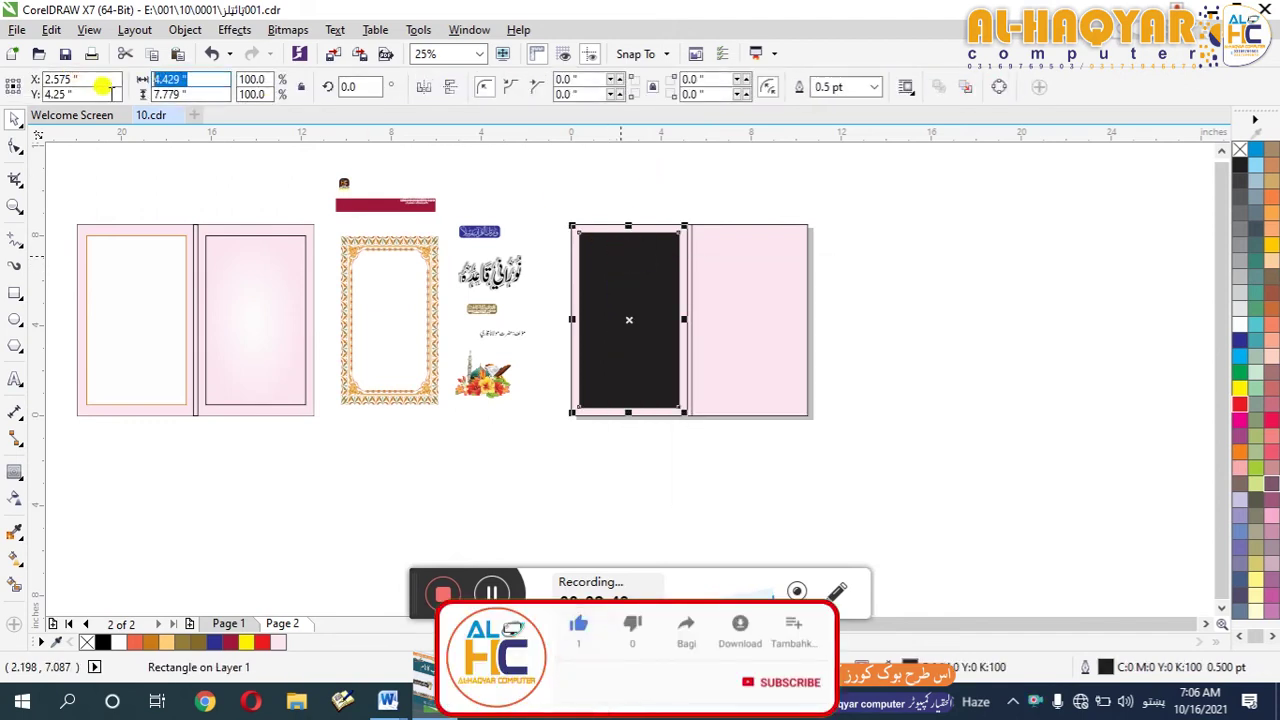
Set the black inner rectangle's height to 7.516 inches, matching the sample cover's inner panel.
left_click(306, 252)
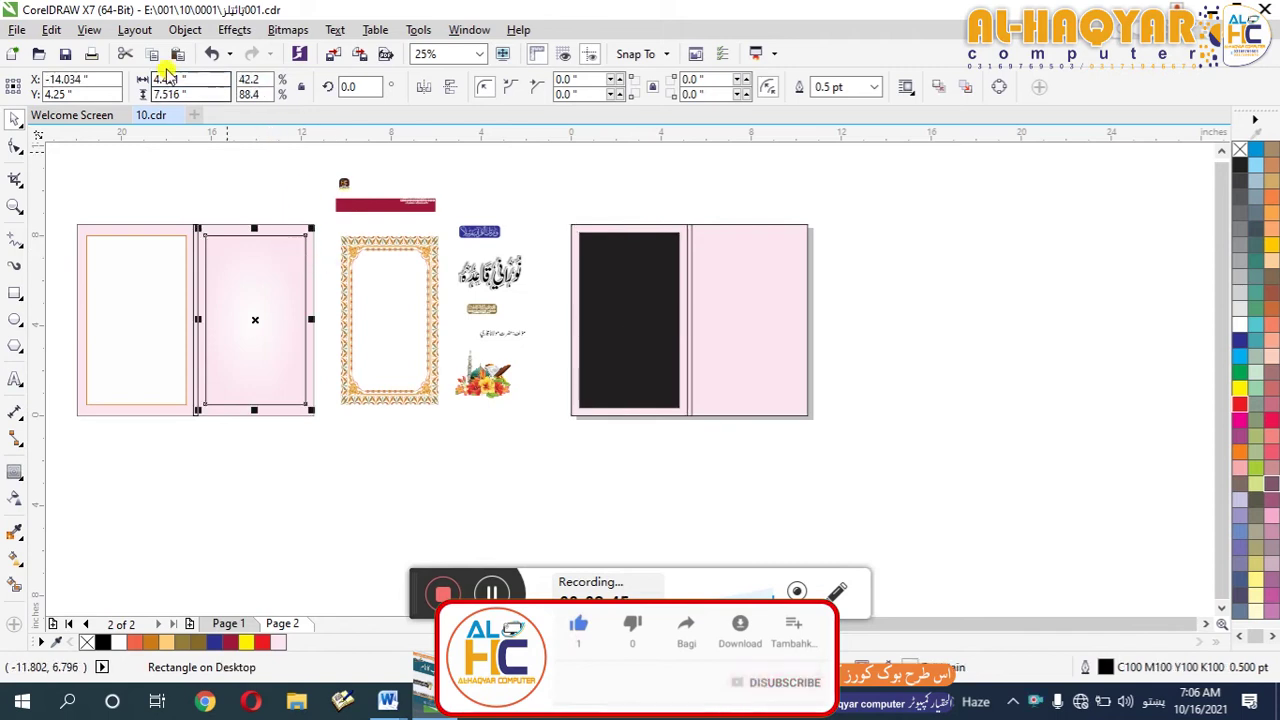
left_click(168, 94)
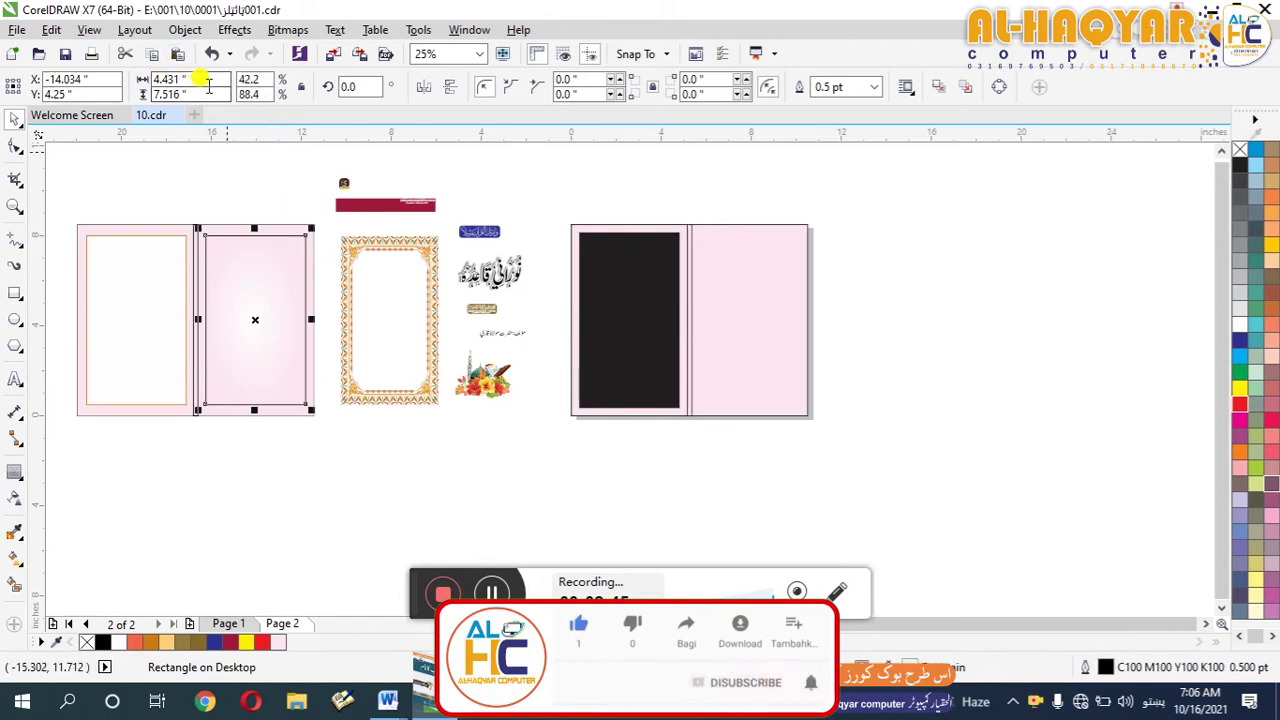
left_click(606, 272)
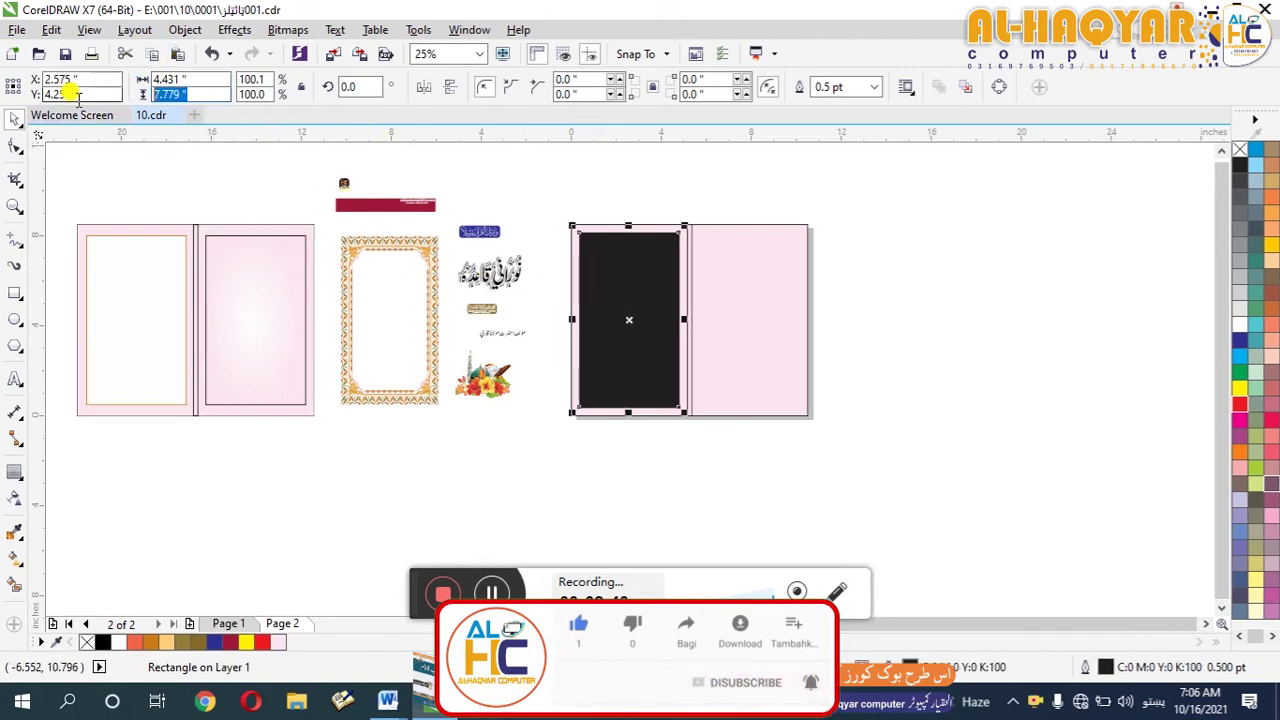
type("7.516")
key("Return")
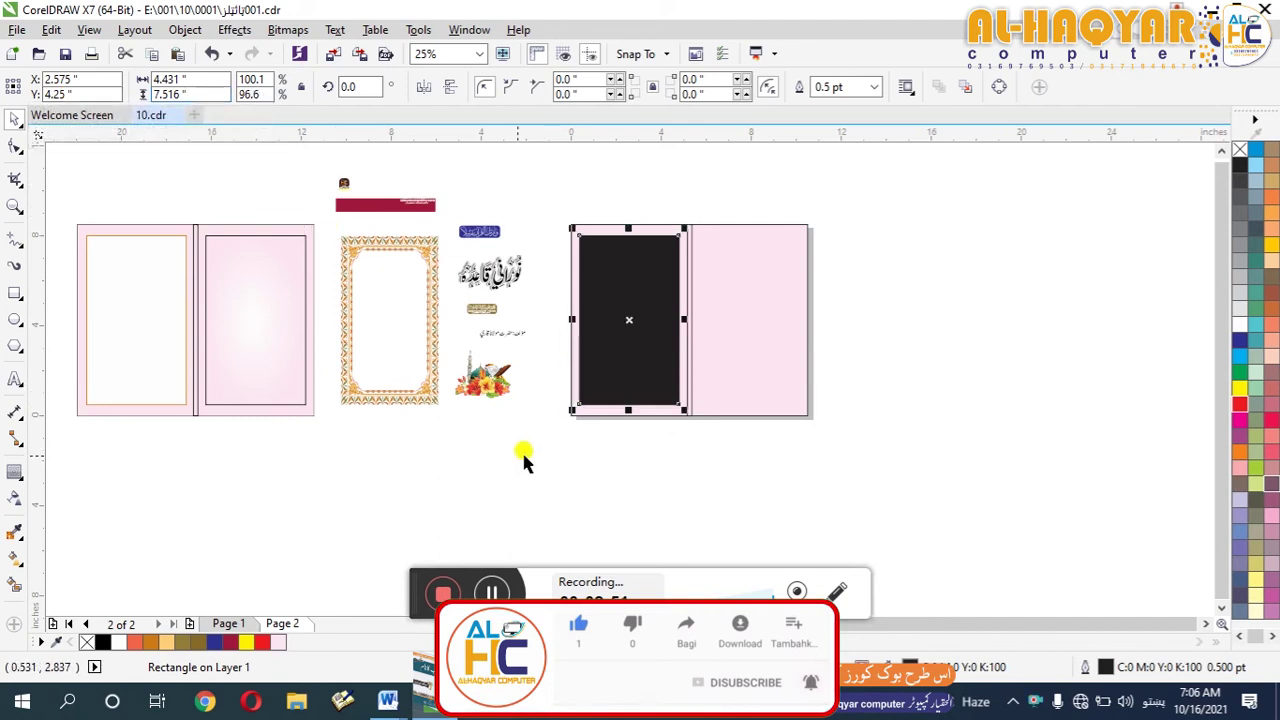
key("Escape")
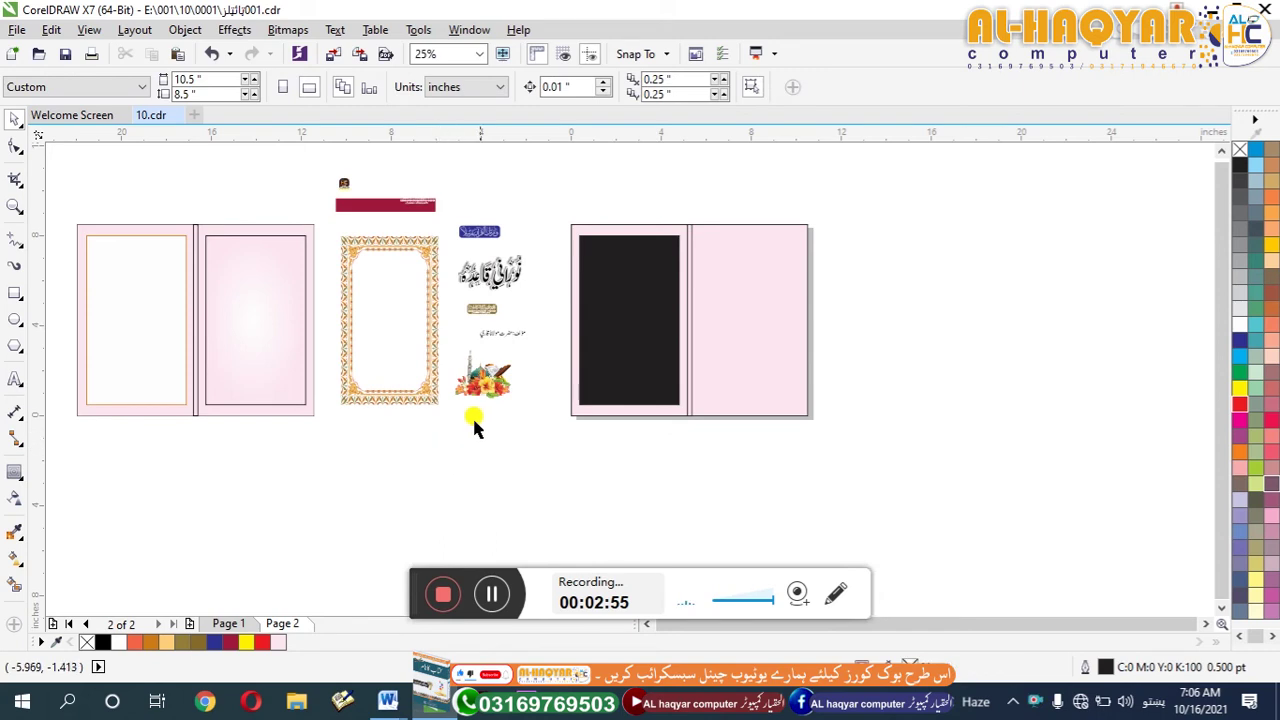
Copy the black inner panel onto the cover's right half and remove the fill from both inner panels.
left_click(600, 314)
left_click_drag(600, 314, 734, 349)
right_click(734, 349)
left_click(629, 337, "shift")
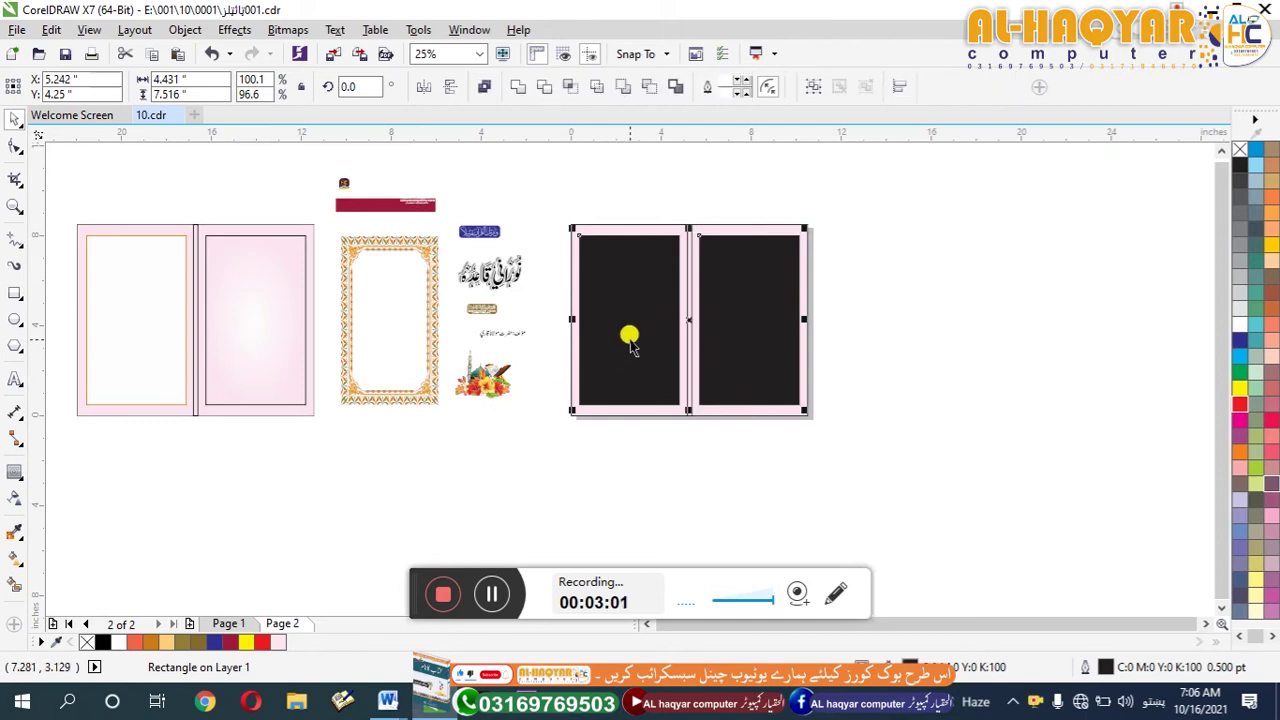
left_click(89, 642)
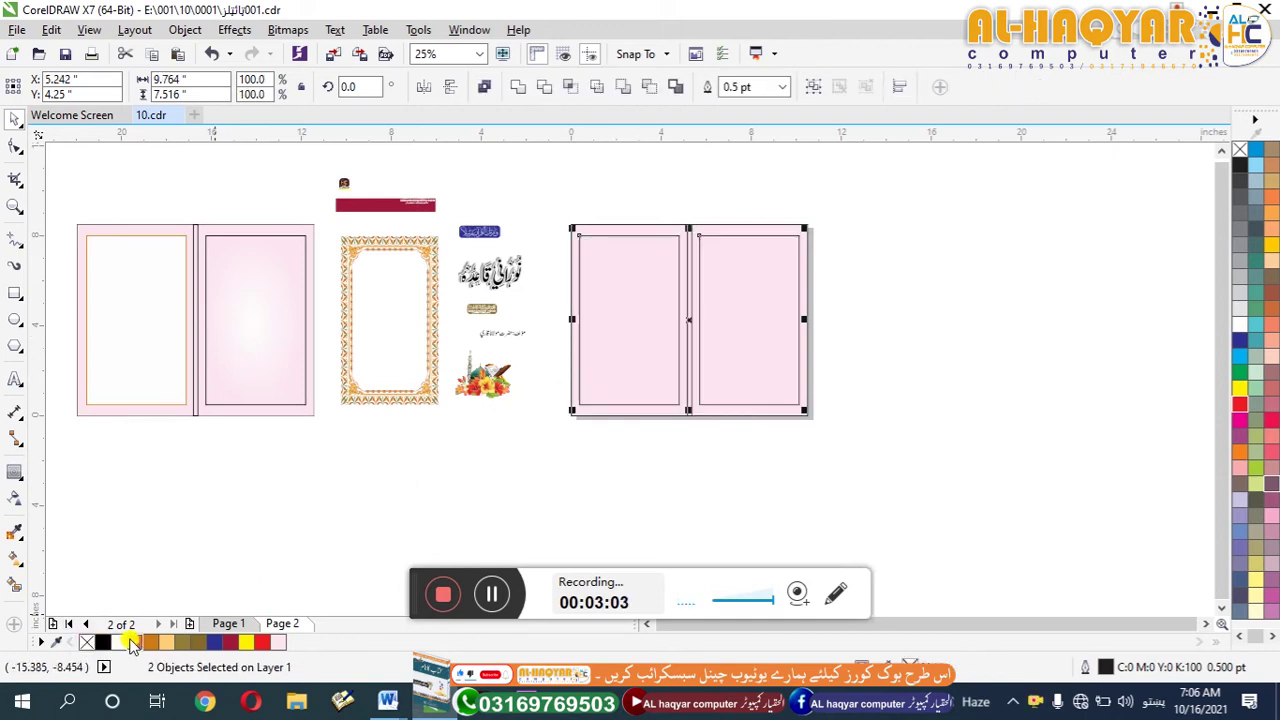
Fill the cover's left inner panel with white.
left_click(480, 470)
left_click(573, 343)
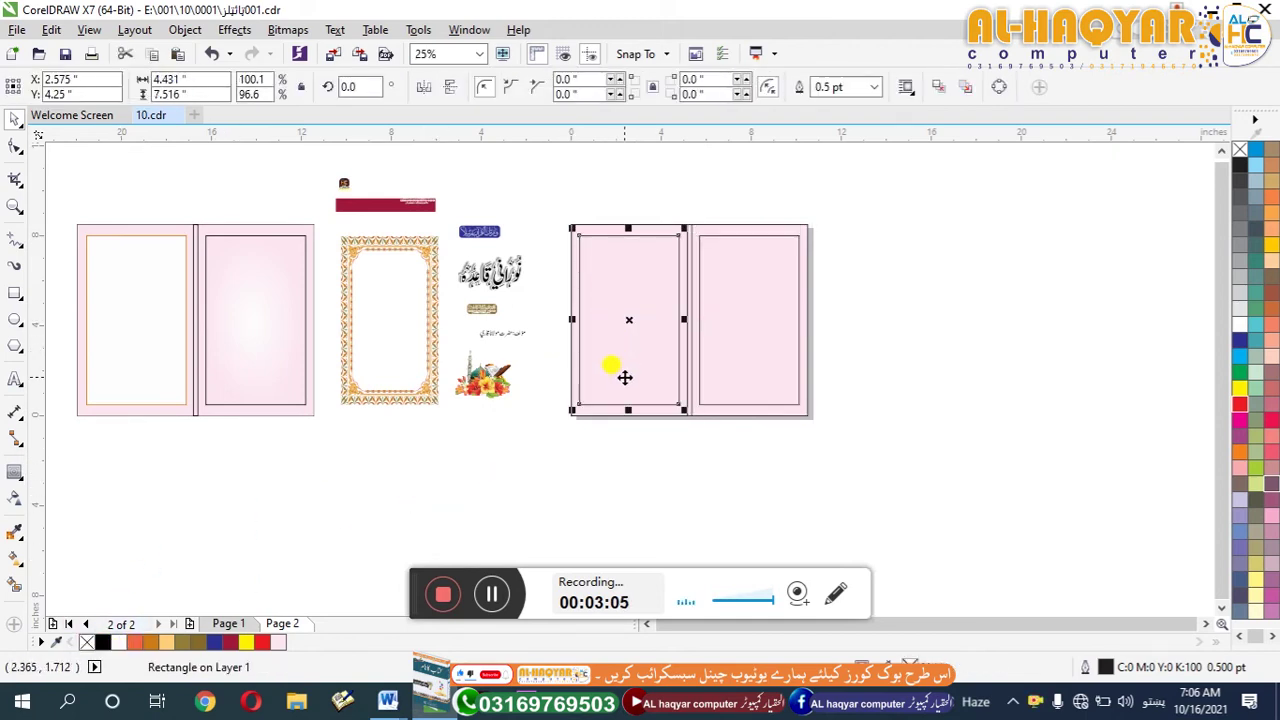
left_click(117, 642)
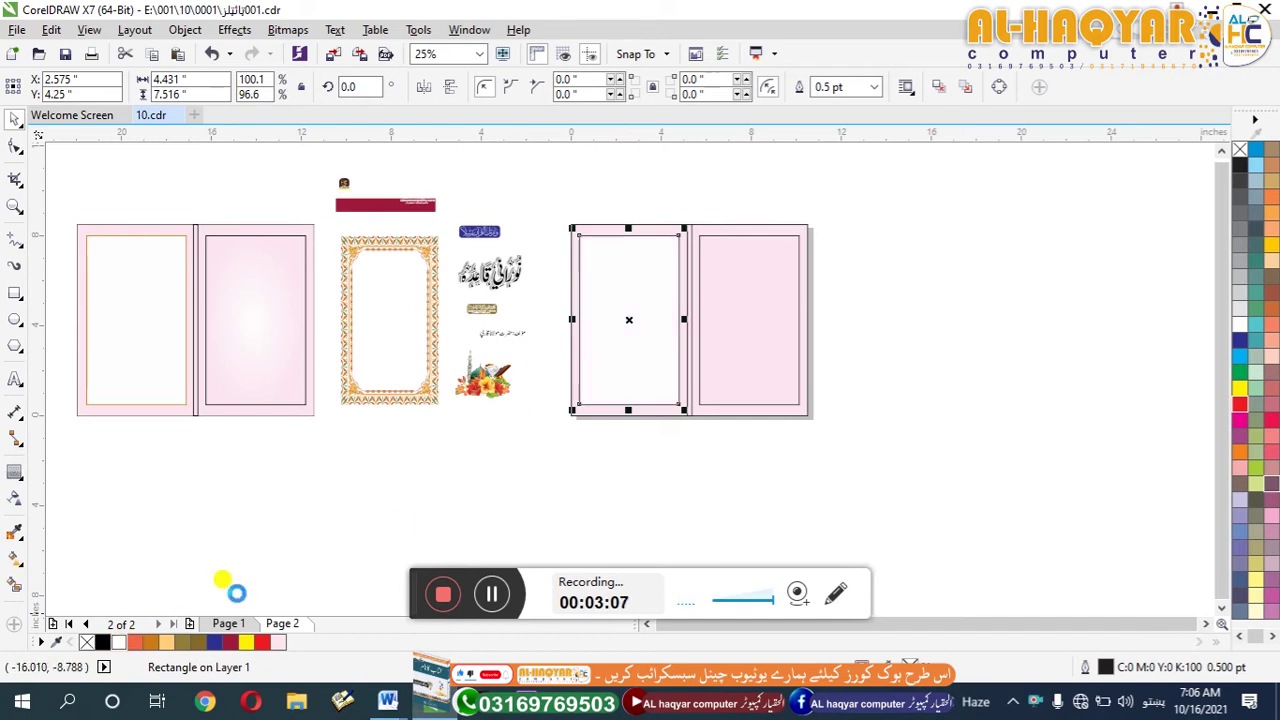
Apply a vertical gradient to the right inner panel with the Interactive Fill tool and change it to an elliptical fountain fill.
left_click(734, 350)
key("g")
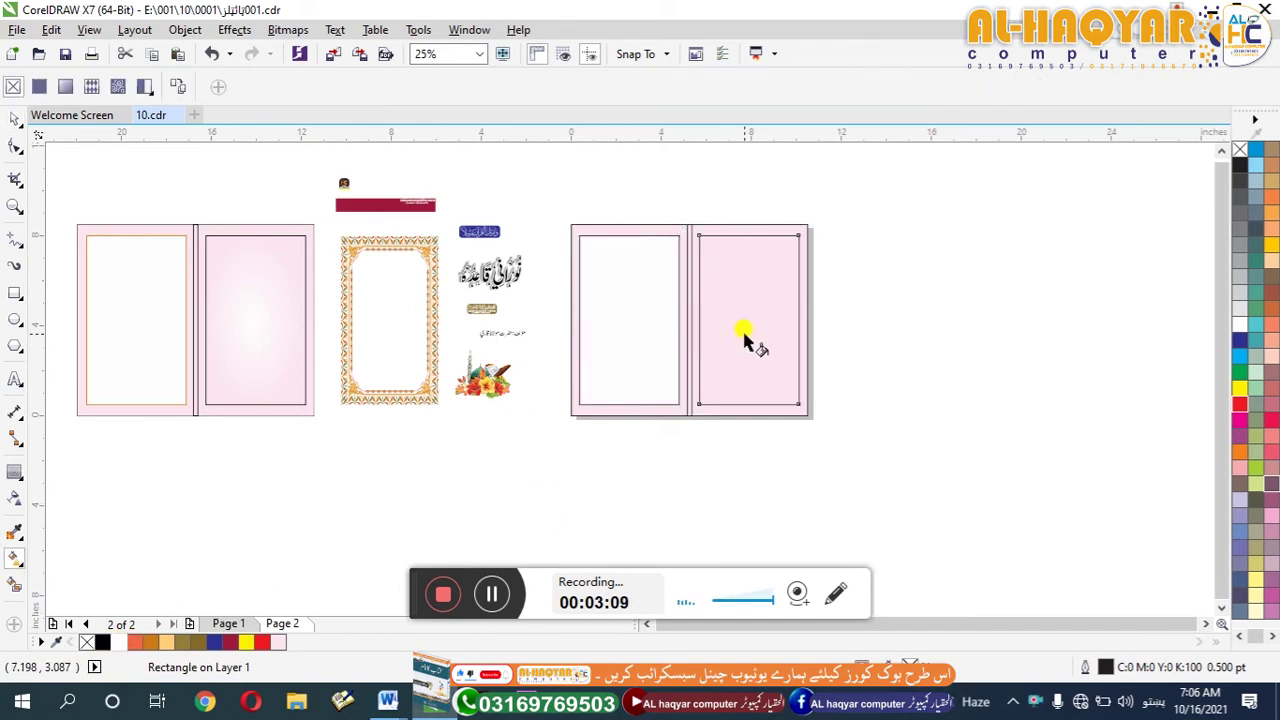
left_click_drag(741, 238, 740, 402)
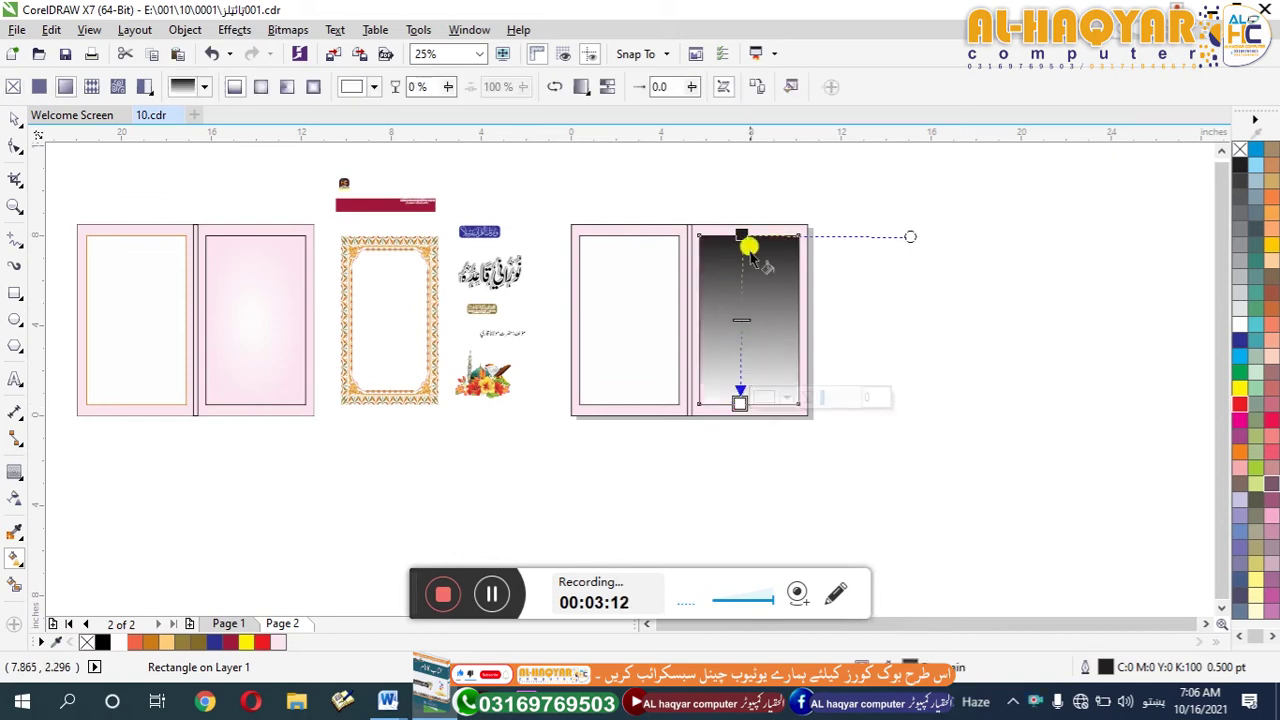
left_click(261, 86)
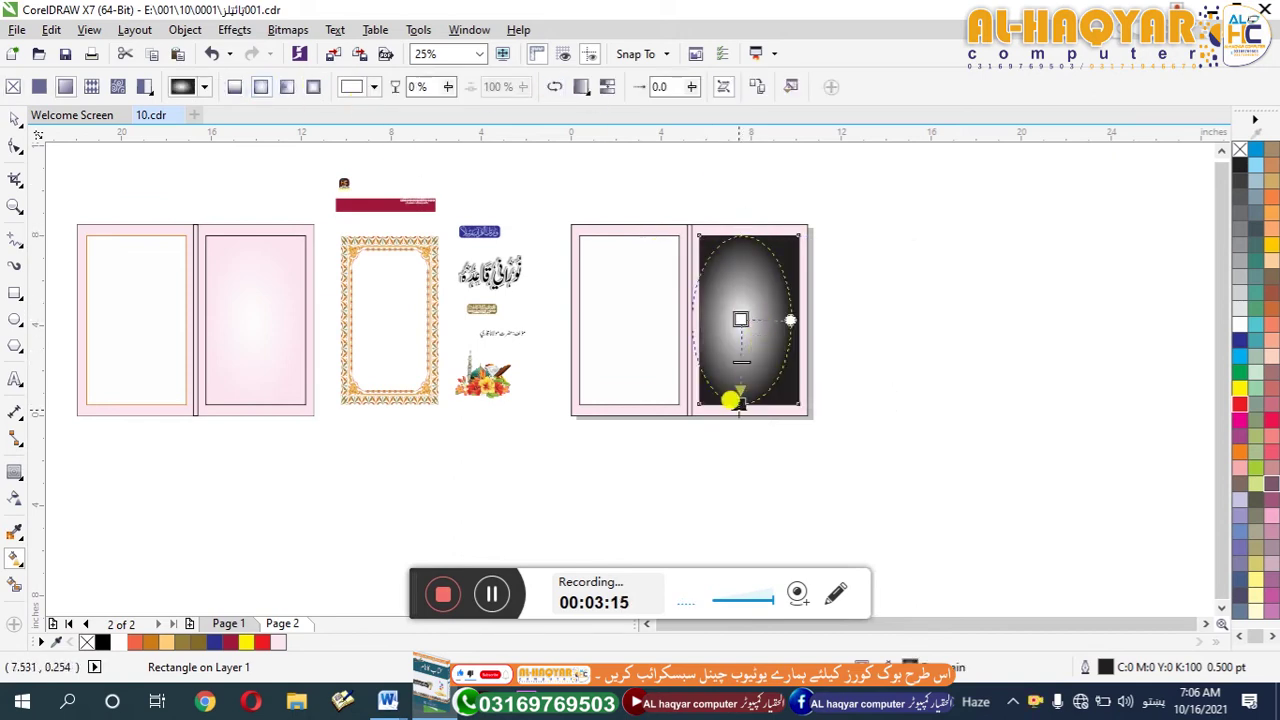
Sample the cover's pale pink background (#FCE6F0) as the outer colour of the right panel's elliptical gradient.
left_click(736, 401)
left_click(786, 397)
left_click(824, 437)
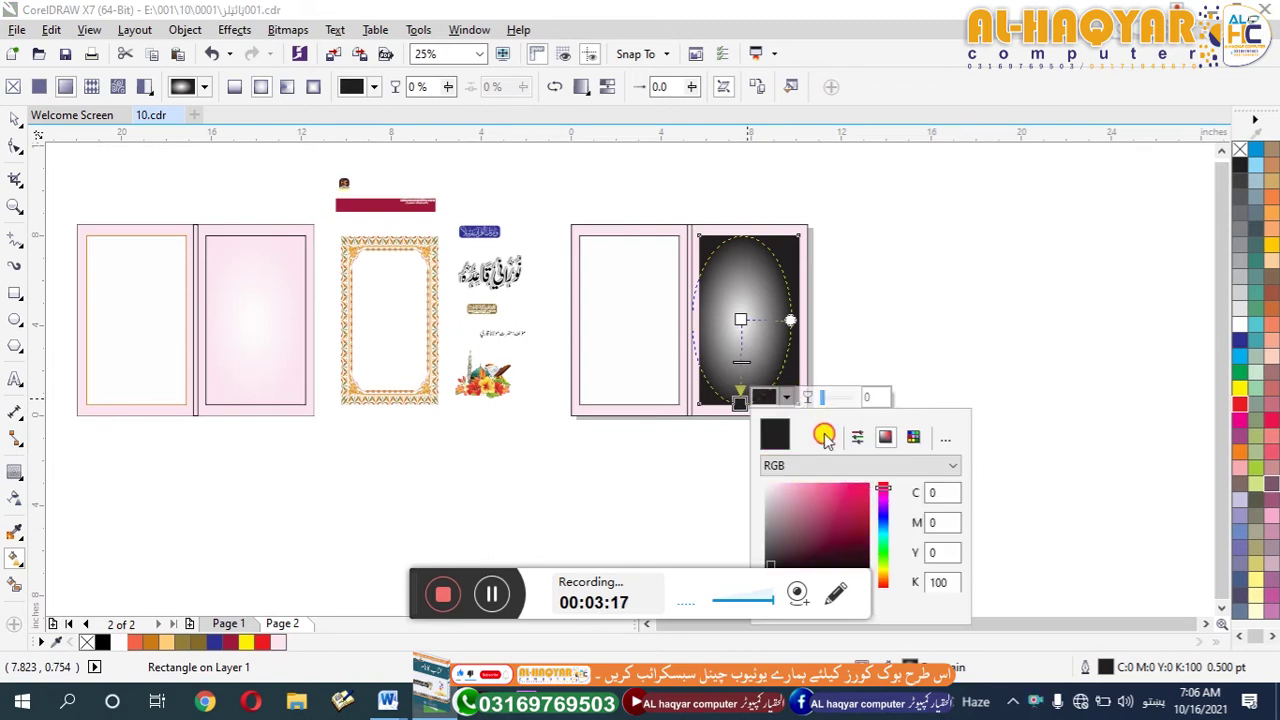
left_click(662, 408)
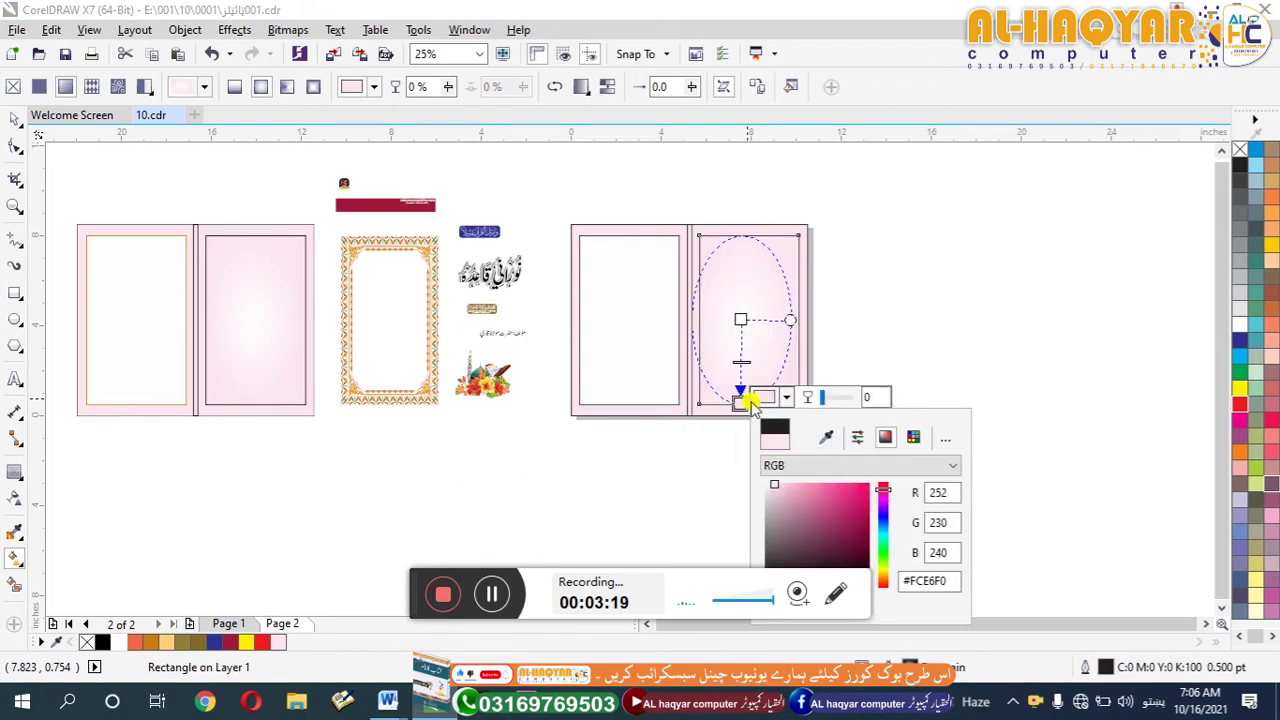
left_click(16, 119)
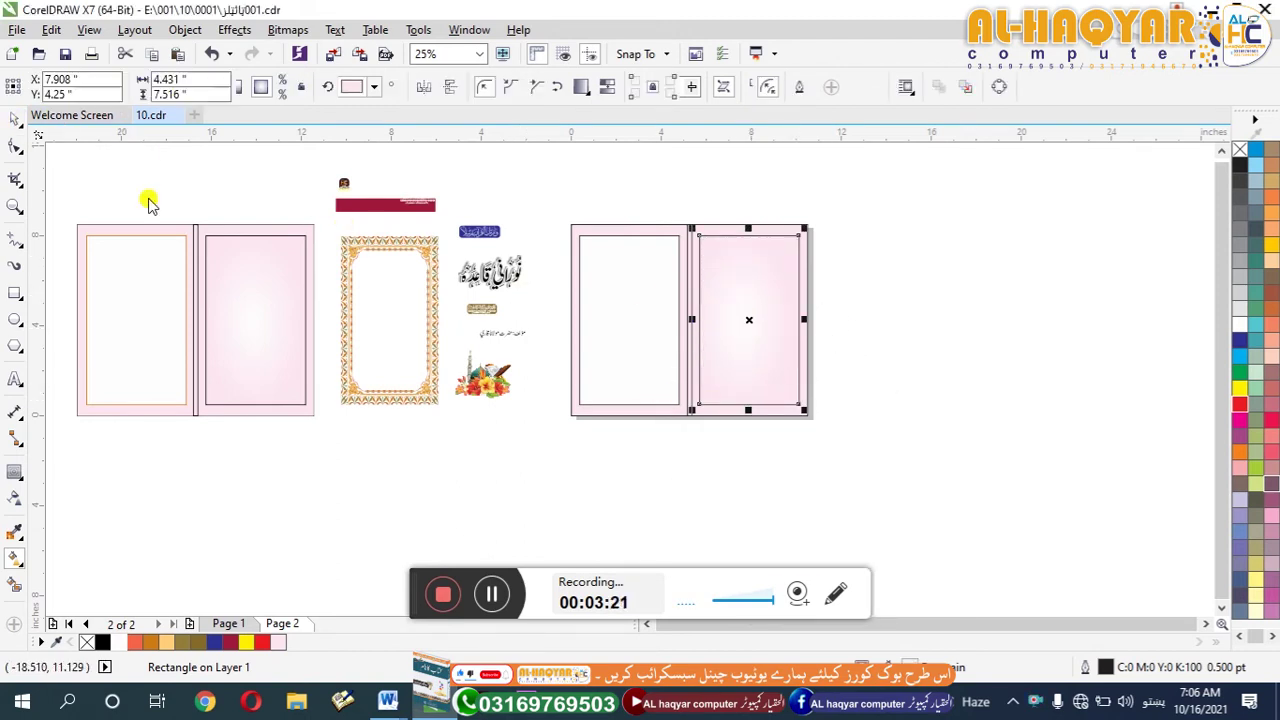
left_click_drag(892, 171, 497, 514)
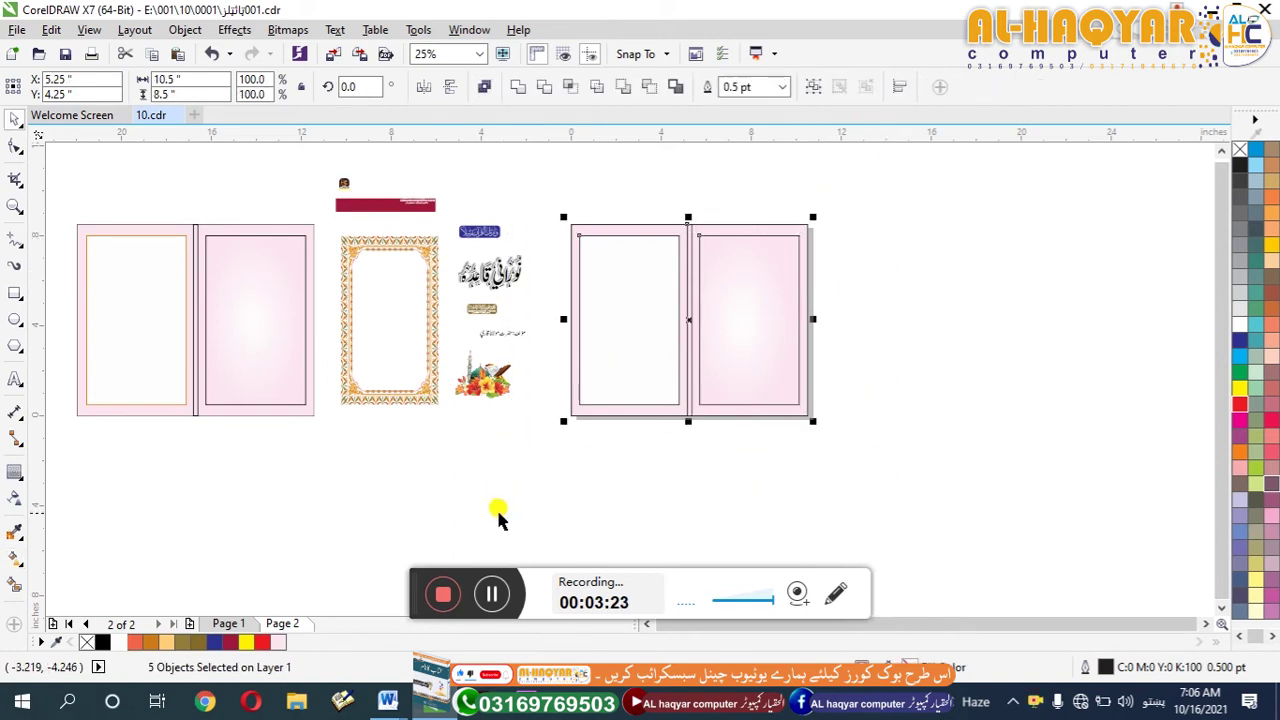
key("shift+F2")
left_click(1077, 310)
scroll(900, 290, "down", 2)
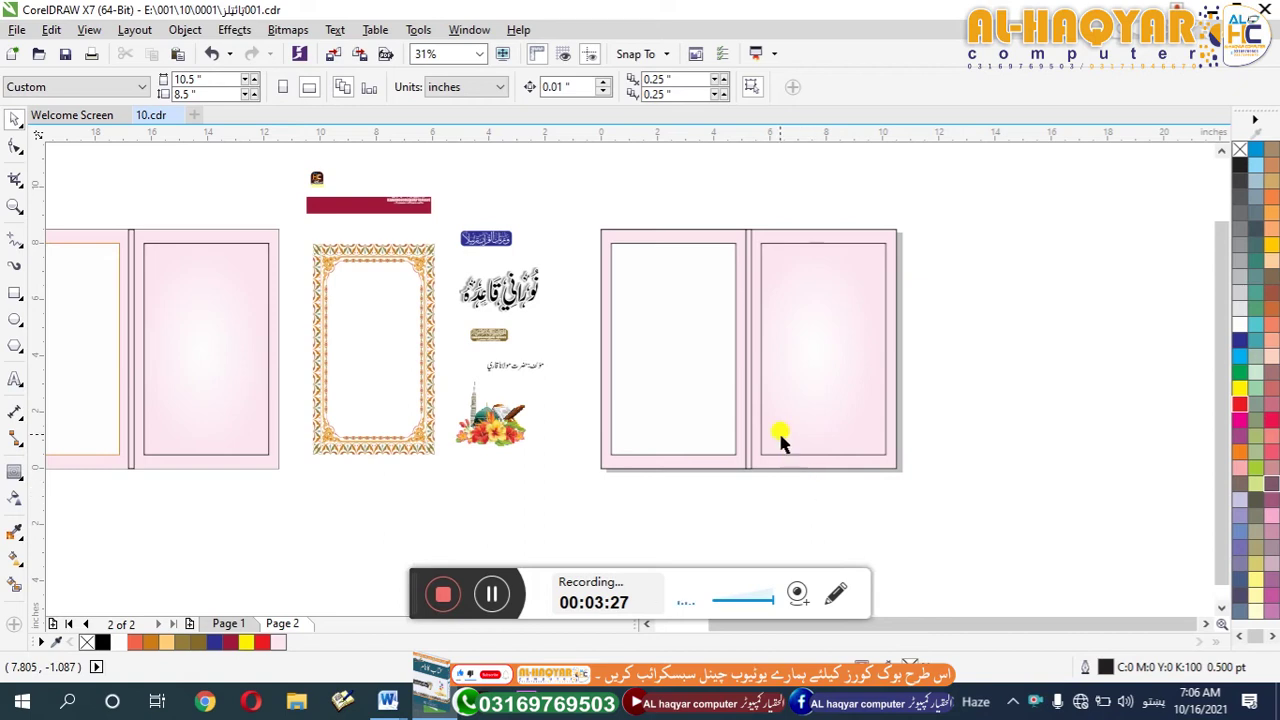
left_click(800, 325)
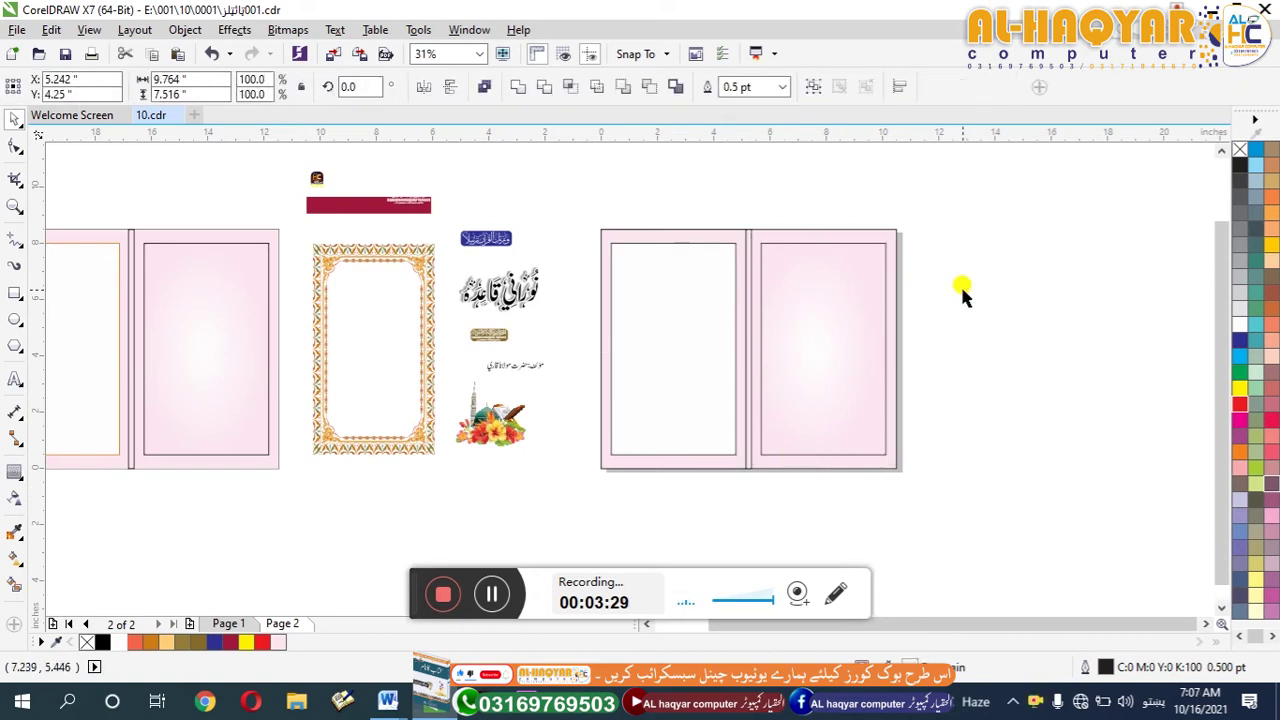
Try a solid red fill on the ornamental border frame and undo it.
left_click(405, 449)
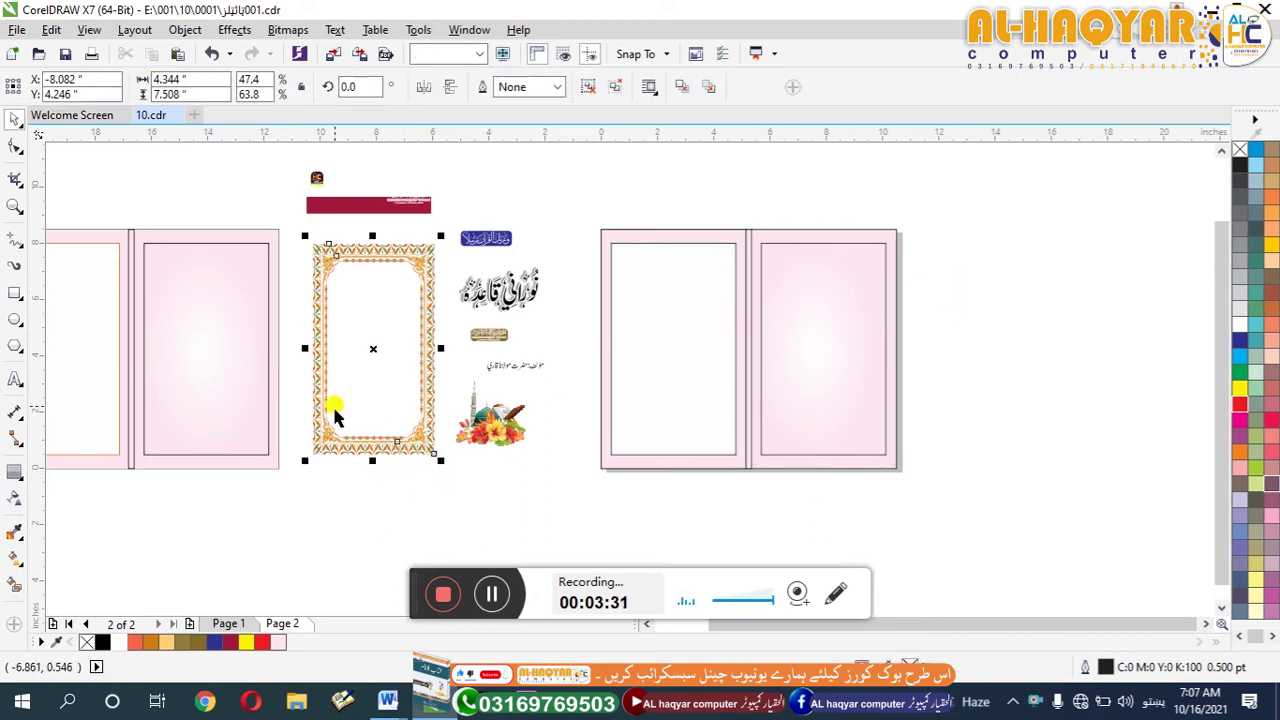
scroll(337, 251, "up", 4)
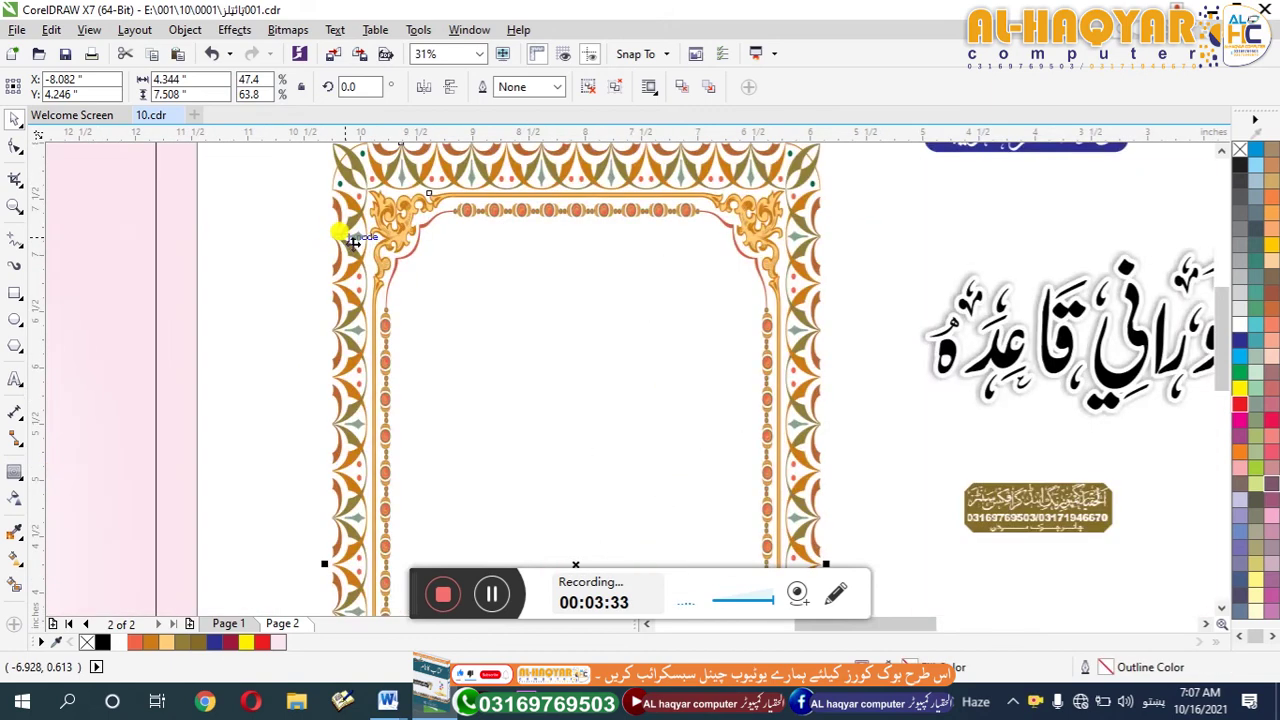
scroll(392, 187, "up", 10)
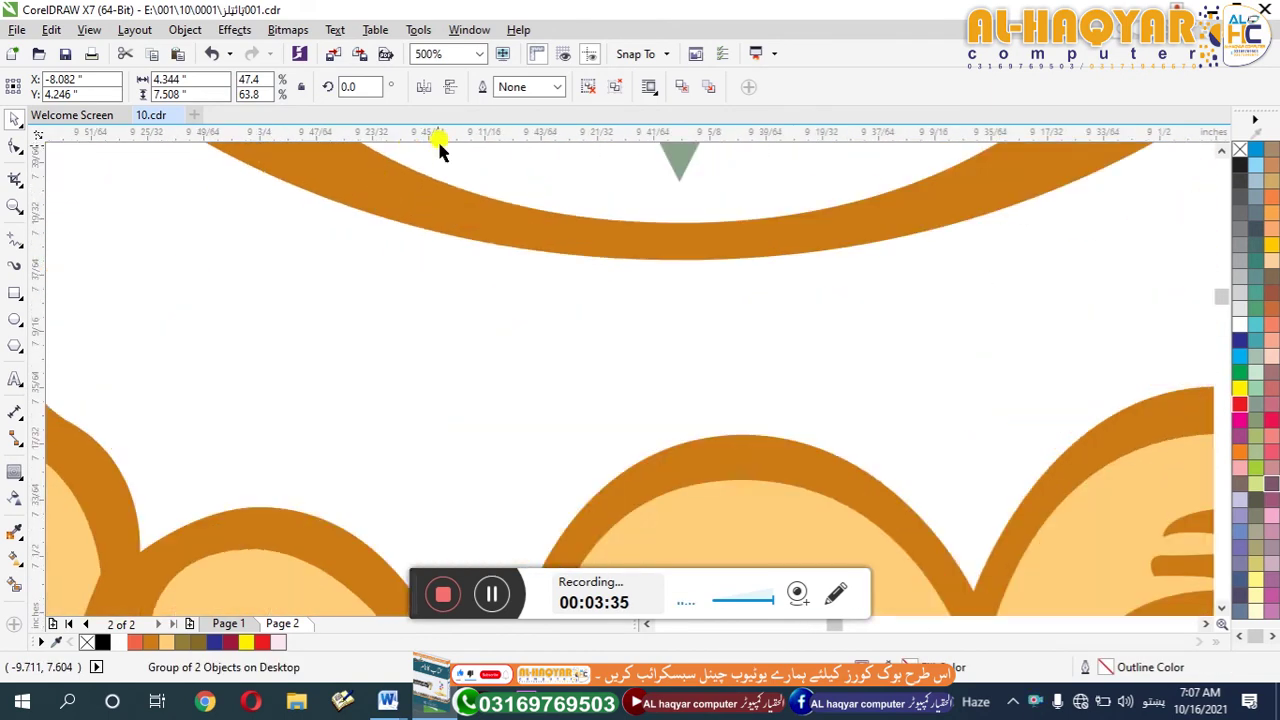
left_click(260, 645)
scroll(494, 320, "down", 4)
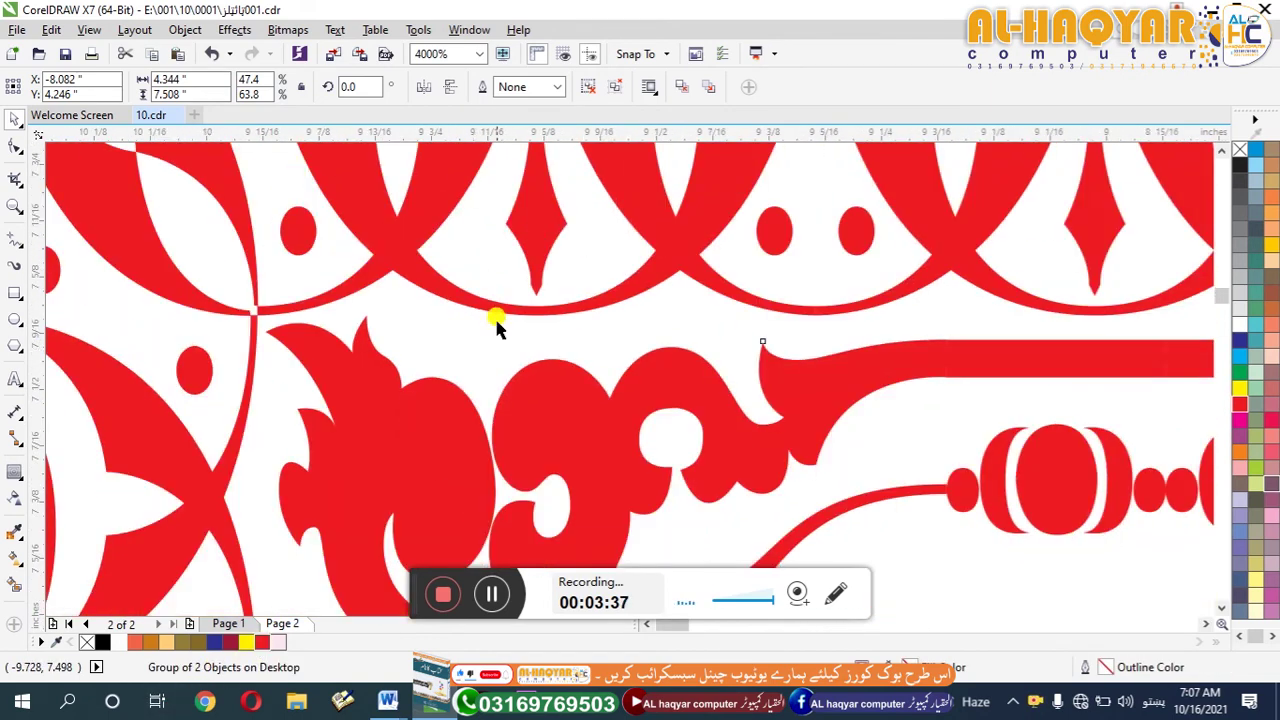
key("ctrl+z")
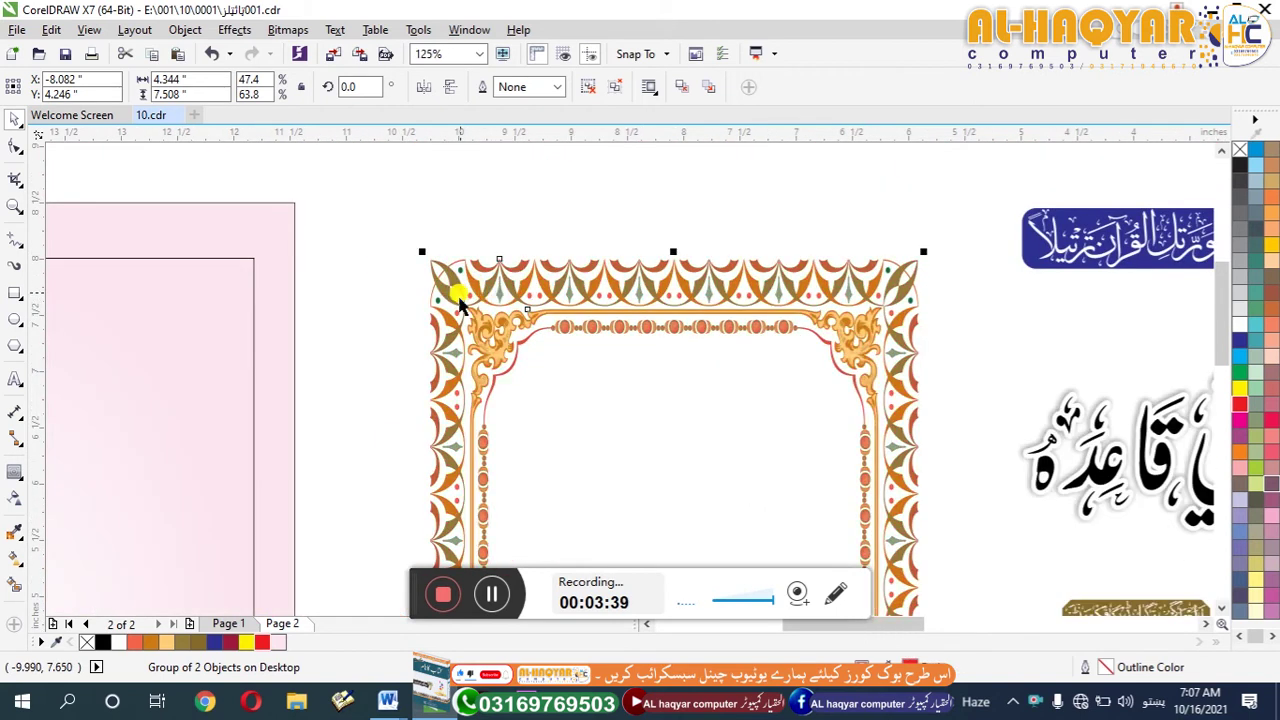
Centre the ornamental border frame horizontally and vertically on the cover's white left inner panel.
scroll(458, 304, "down", 3)
scroll(566, 348, "up", 3)
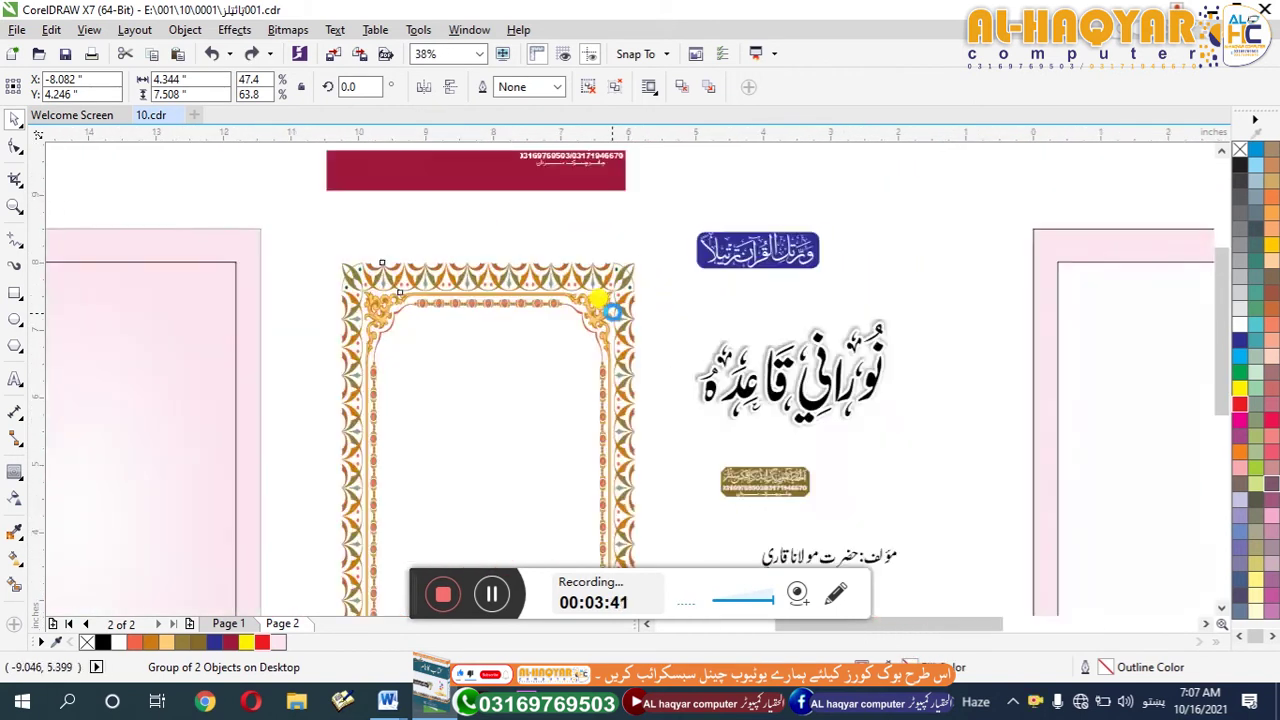
scroll(586, 277, "down", 3)
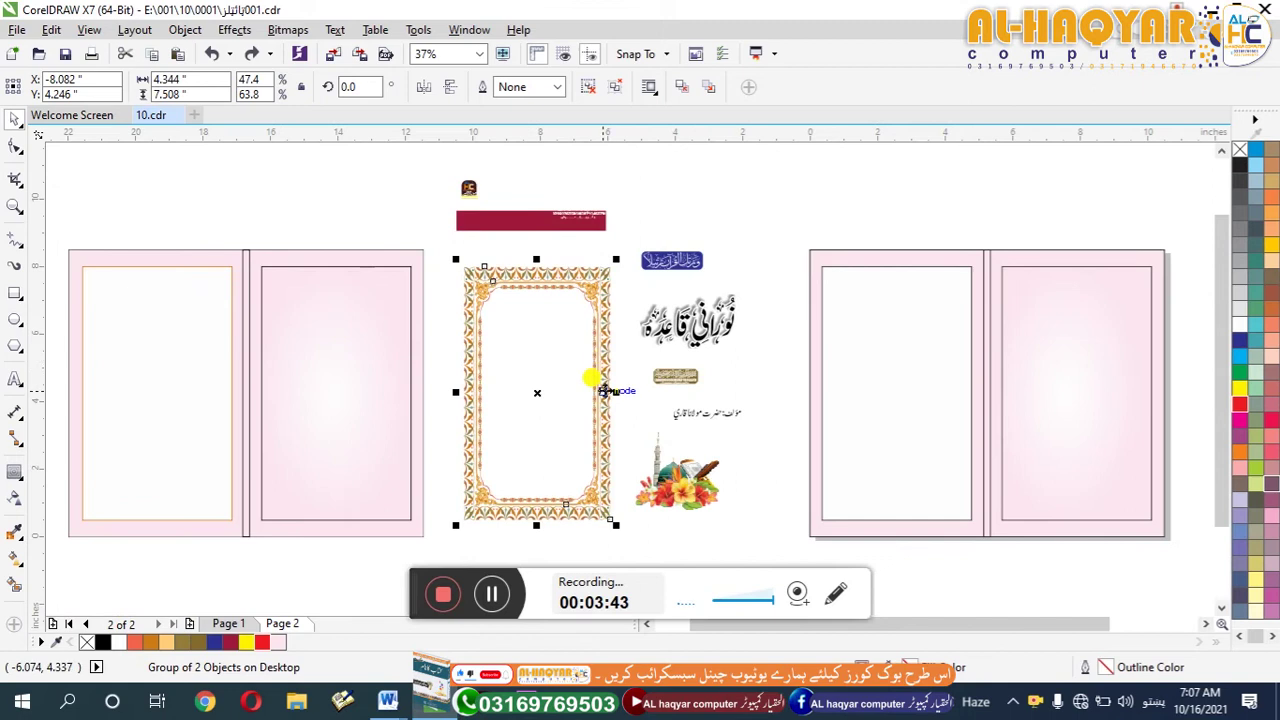
left_click(900, 400, "shift")
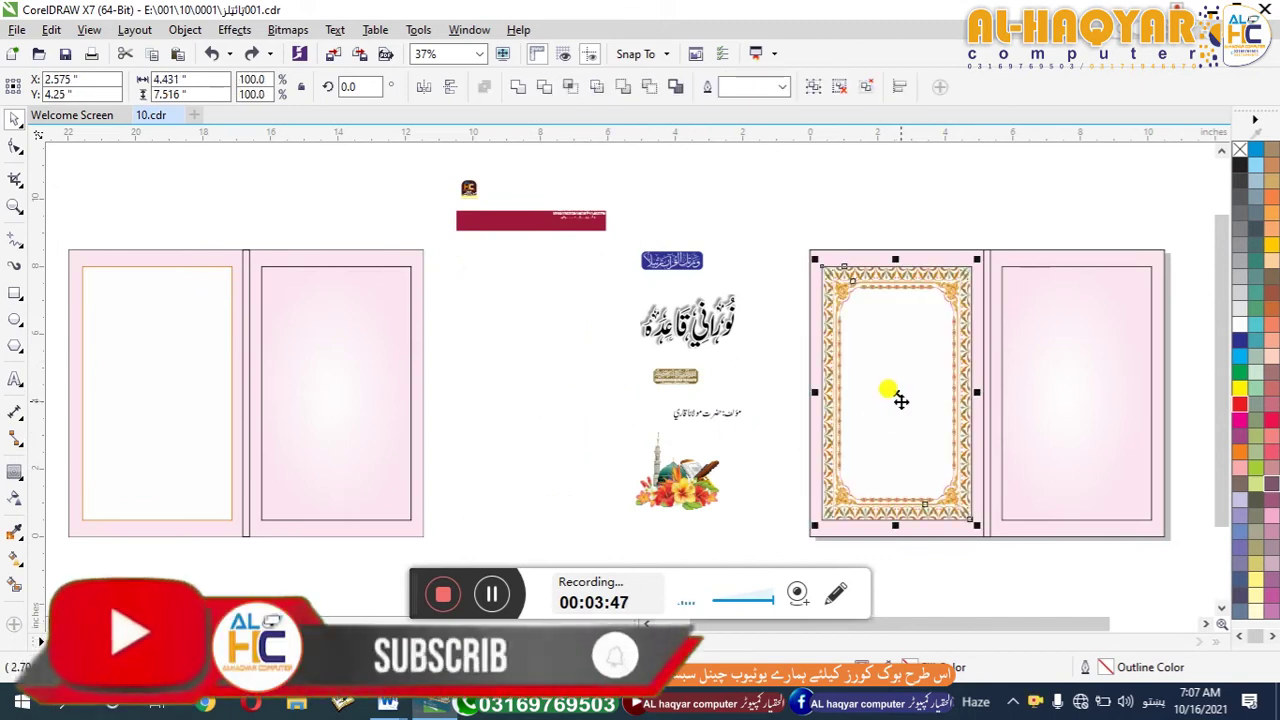
key("c")
key("e")
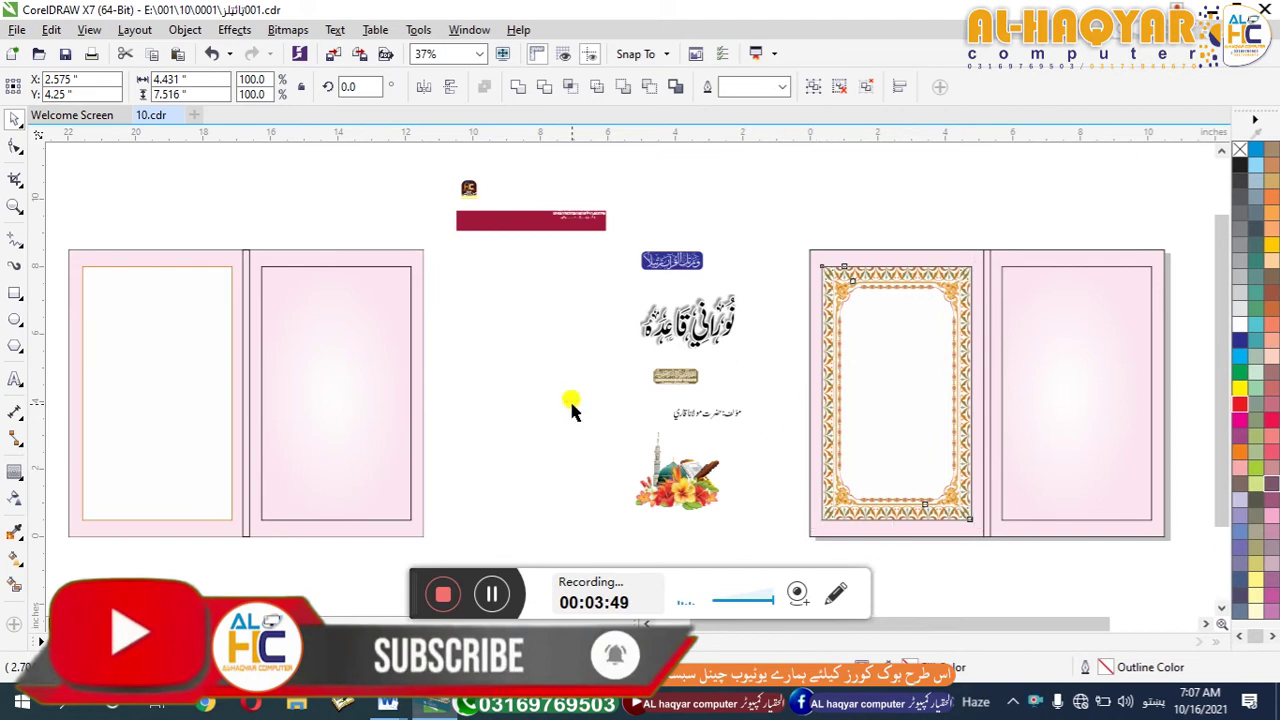
left_click(532, 408)
Try pulling the flowers out of the mosque-and-book illustration and deleting a piece, and undo these changes.
left_click(699, 489)
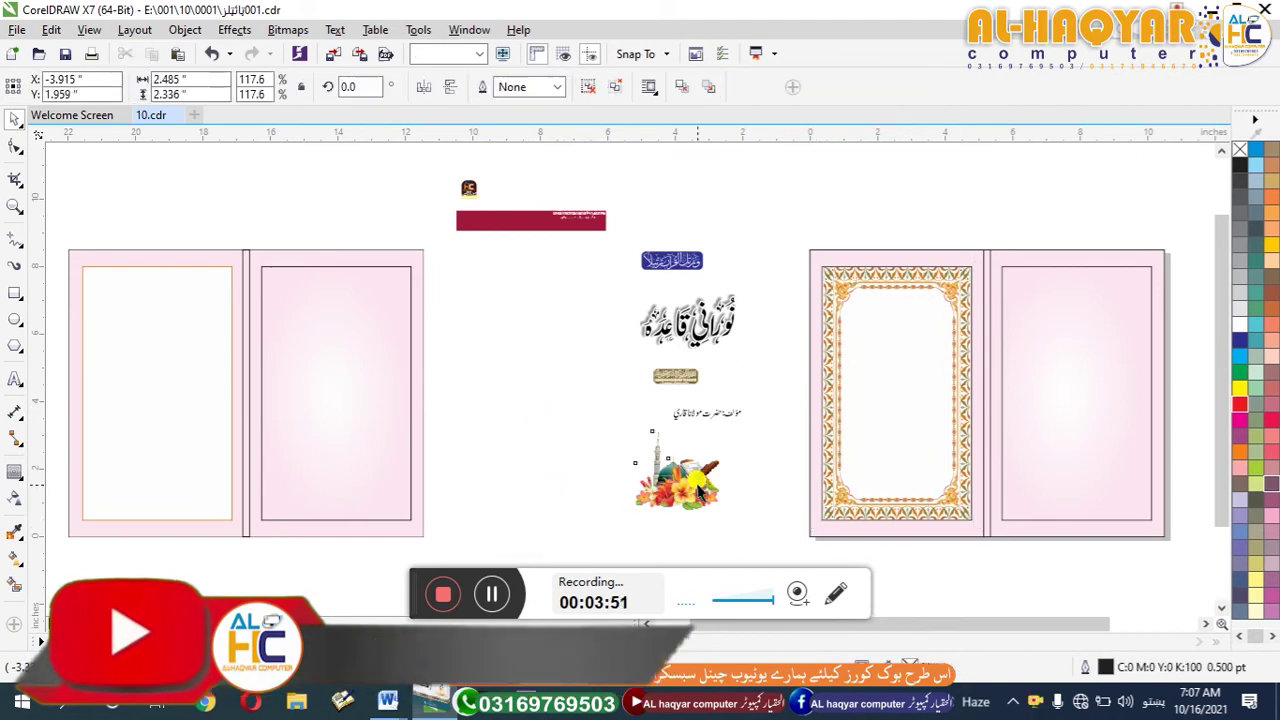
left_click(576, 460)
left_click_drag(660, 490, 565, 470)
left_click(683, 478)
key("Delete")
key("ctrl+z")
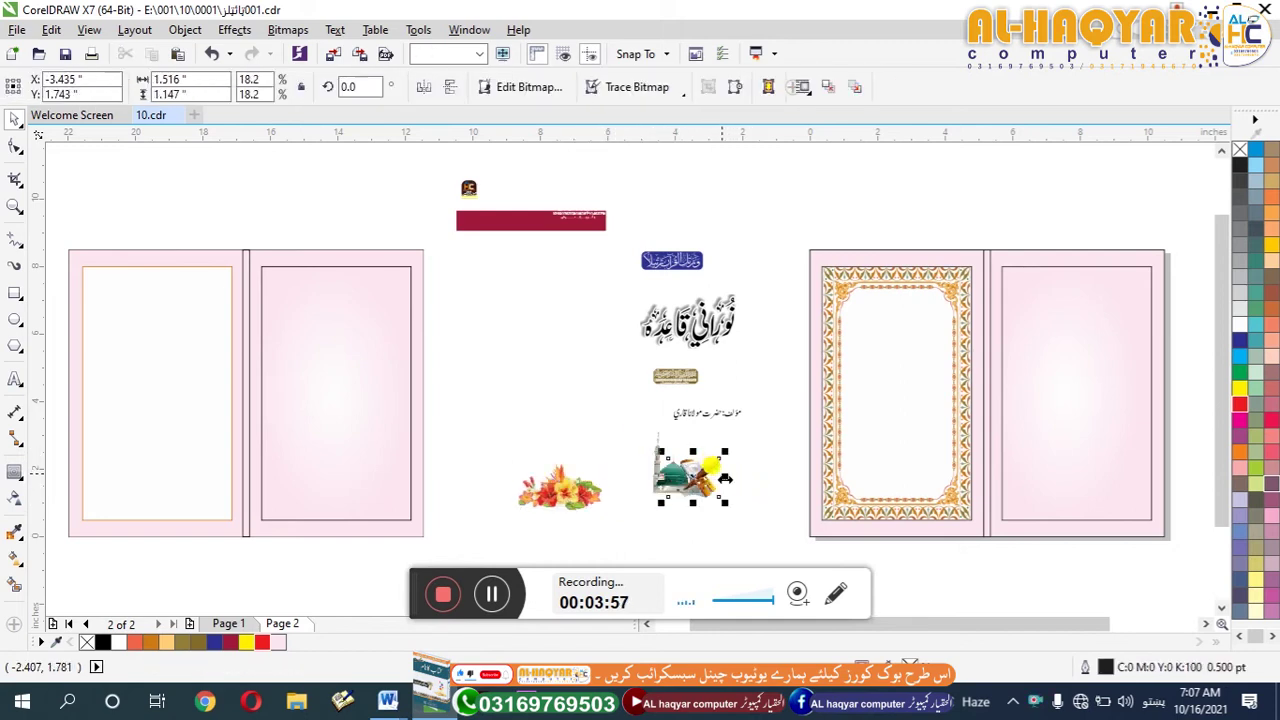
key("ctrl+z")
key("g")
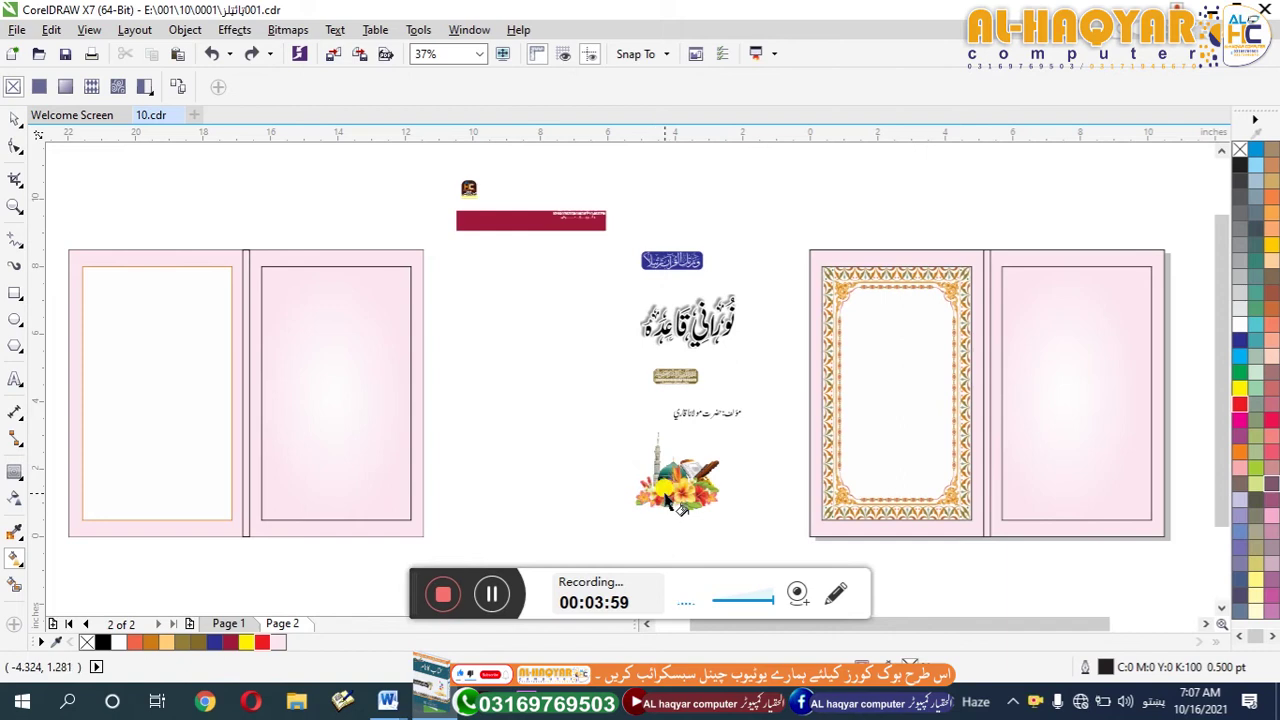
key("space")
Move the mosque, book and flower illustration into the lower half of the framed left panel and group its parts.
left_click_drag(594, 414, 749, 537)
left_click_drag(694, 484, 886, 422)
key("ctrl+g")
Add the artistic text "نوراني قاعده" in 24 pt Arial beside the existing calligraphic title.
left_click(690, 322)
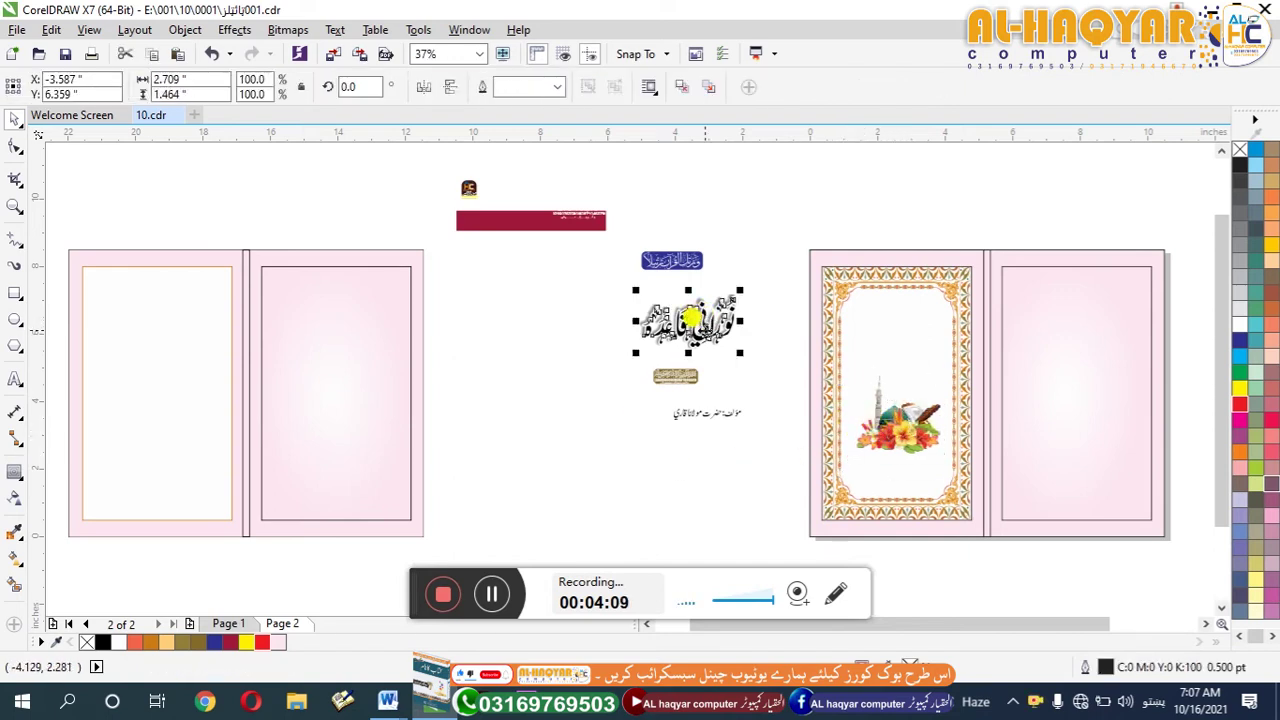
key("shift+F2")
scroll(680, 297, "down", 5)
left_click(286, 291)
left_click(14, 383)
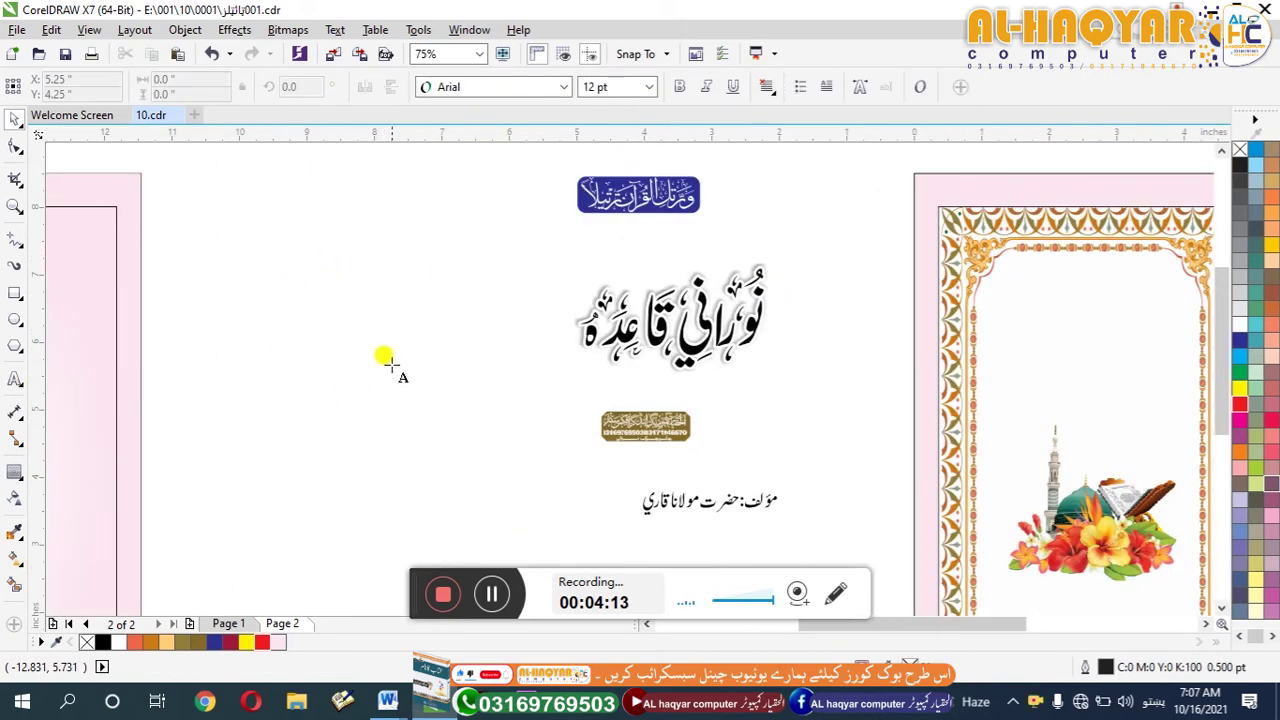
left_click(466, 334)
left_click(565, 307)
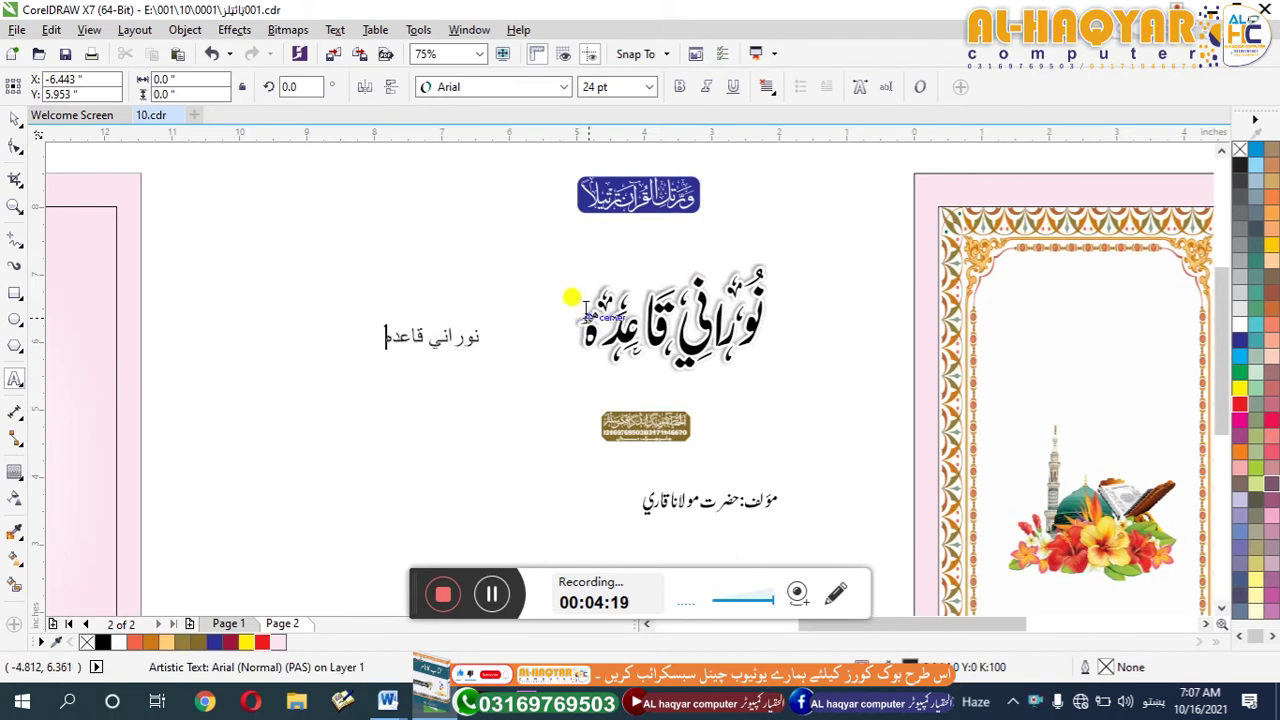
Set the new title text in Faiz Nastaliq, enlarge it to about 109 pt and fill it black.
left_click(476, 88)
left_click(478, 135)
left_click_drag(486, 358, 519, 368)
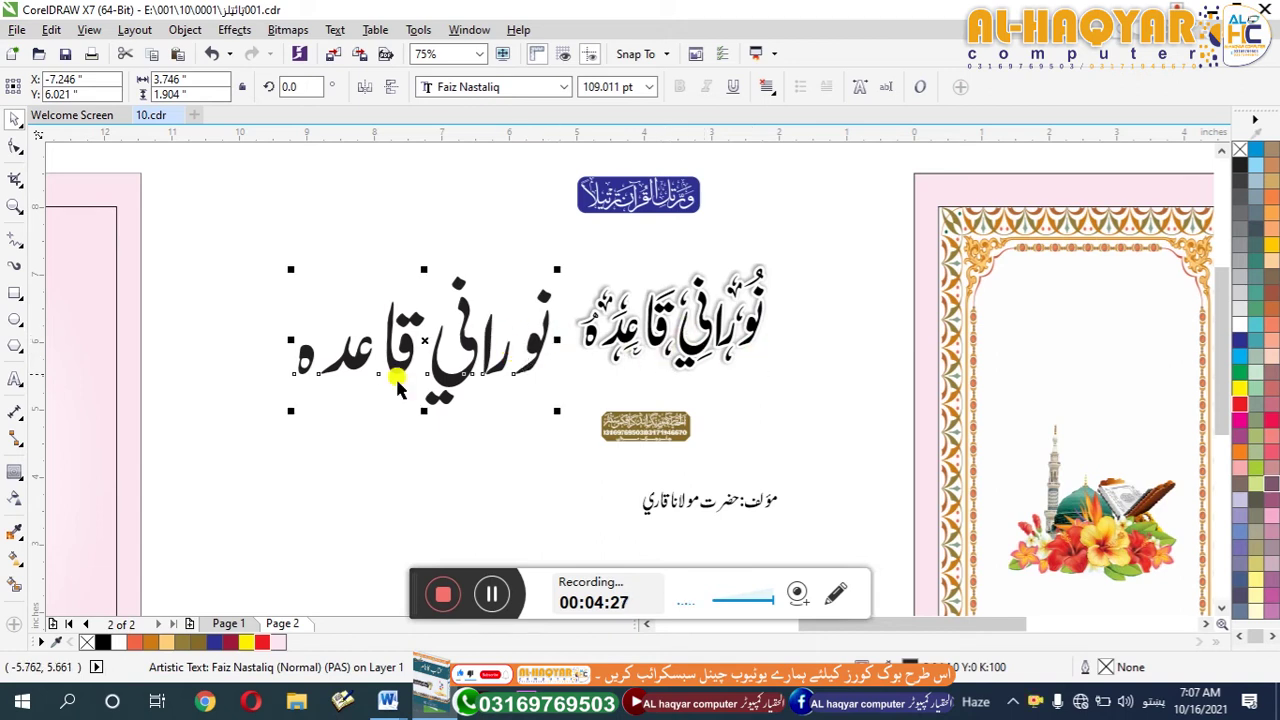
left_click(103, 643)
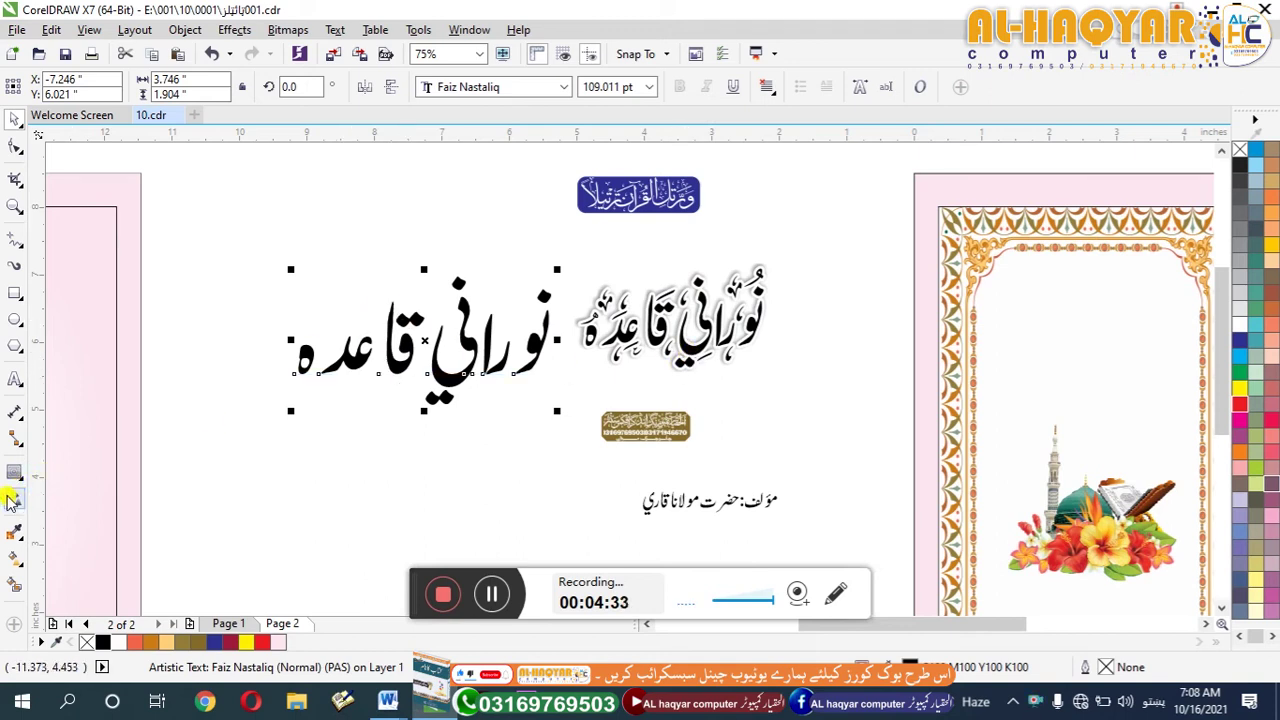
Give the new title an 8 pt outline with rounded corners, placed behind the fill and scaling with the object.
double_click(1128, 669)
left_click(520, 226)
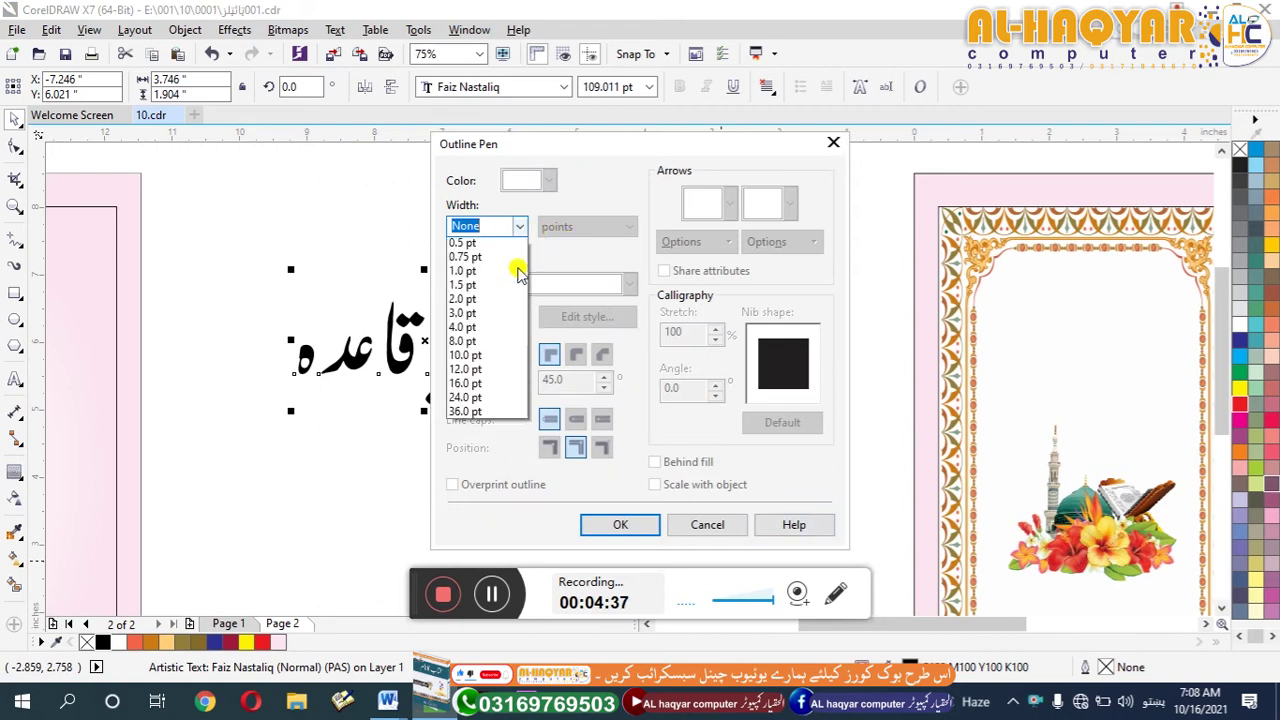
left_click(465, 372)
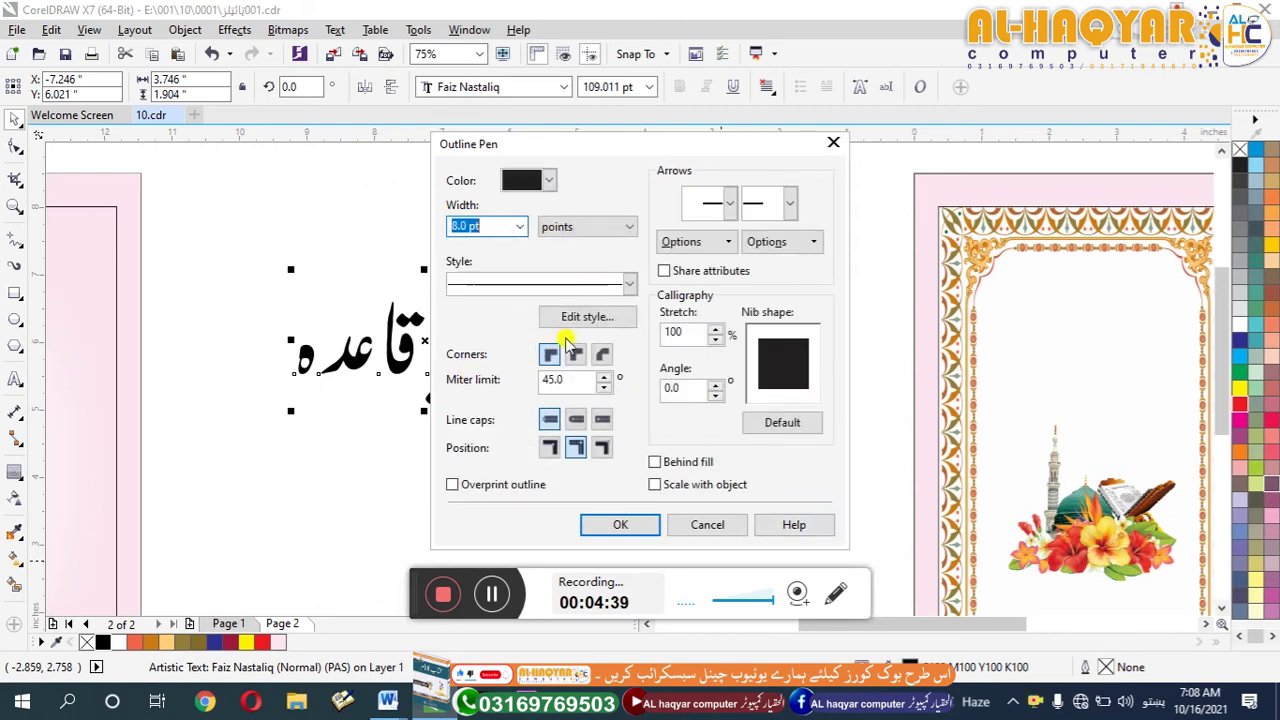
left_click(579, 353)
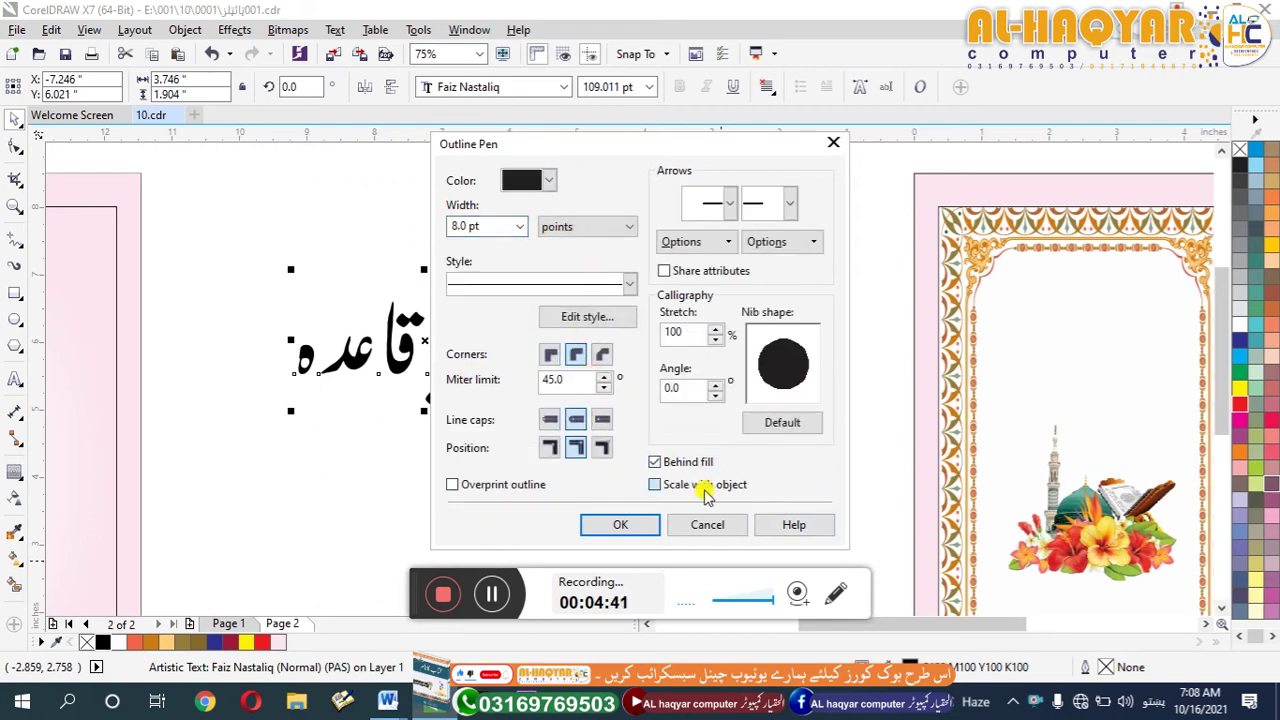
left_click(620, 525)
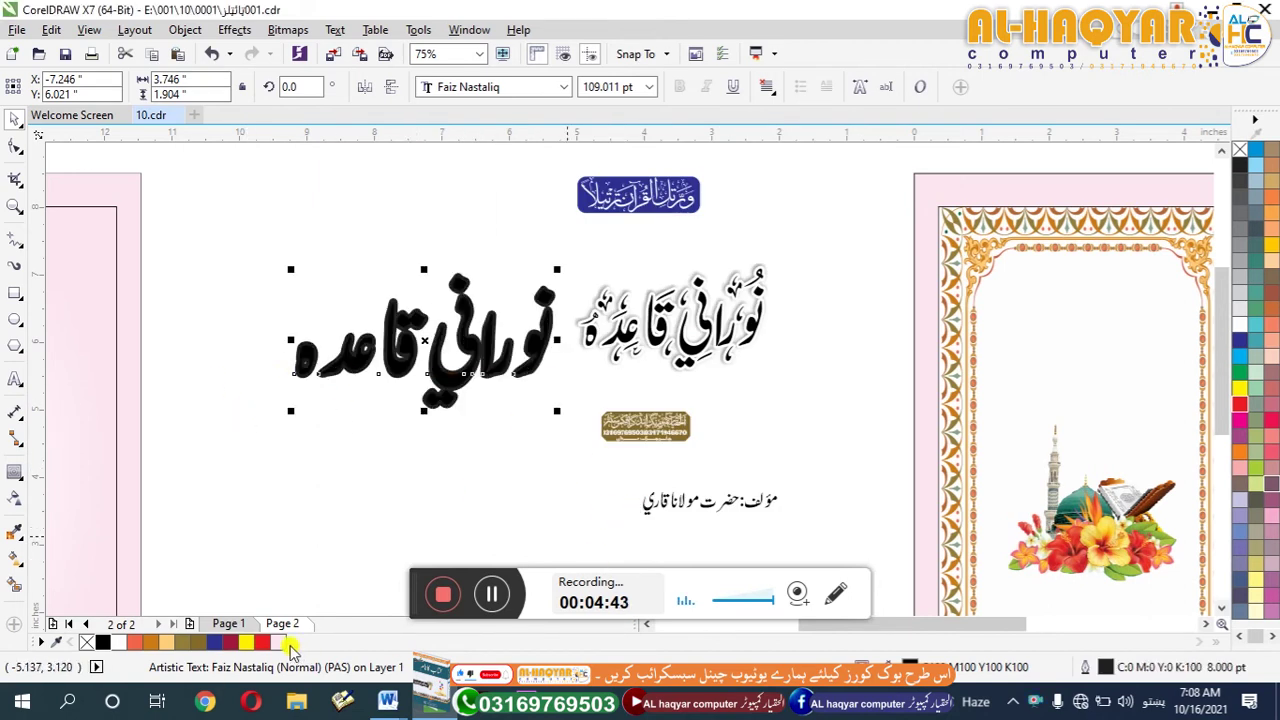
Set the outline colour of the new title text to white.
double_click(1160, 672)
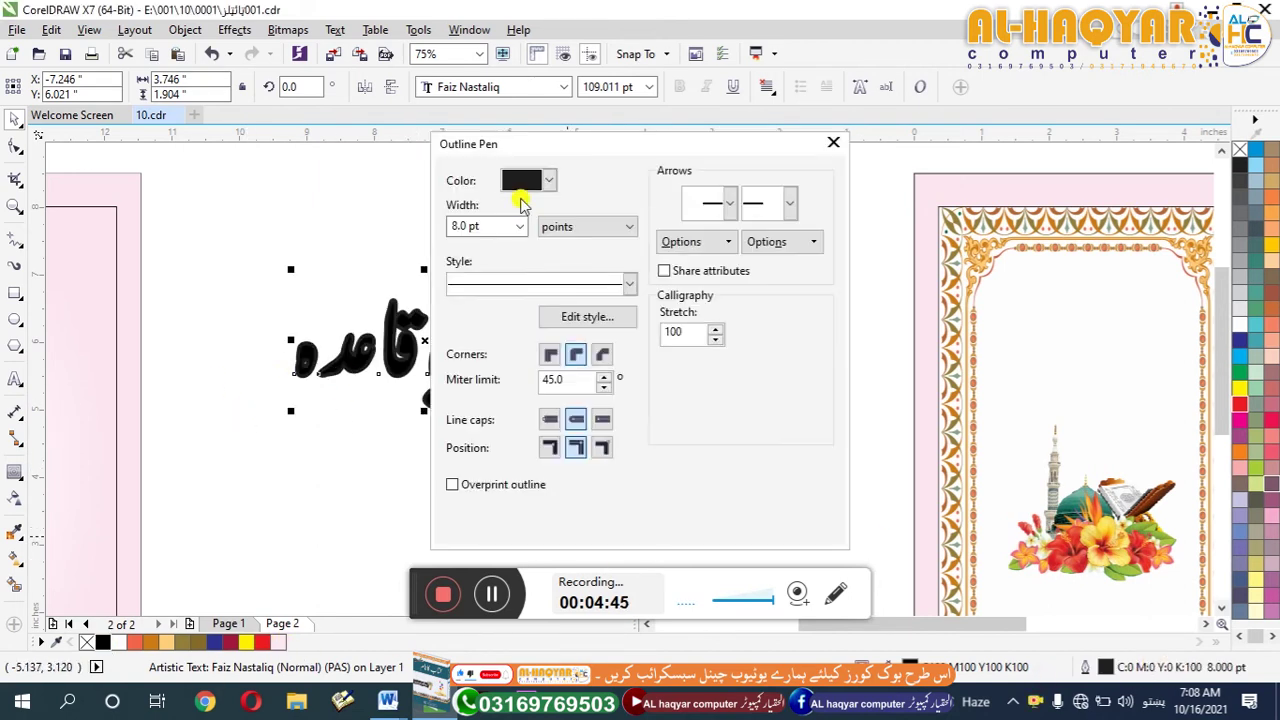
left_click(530, 185)
left_click(566, 222)
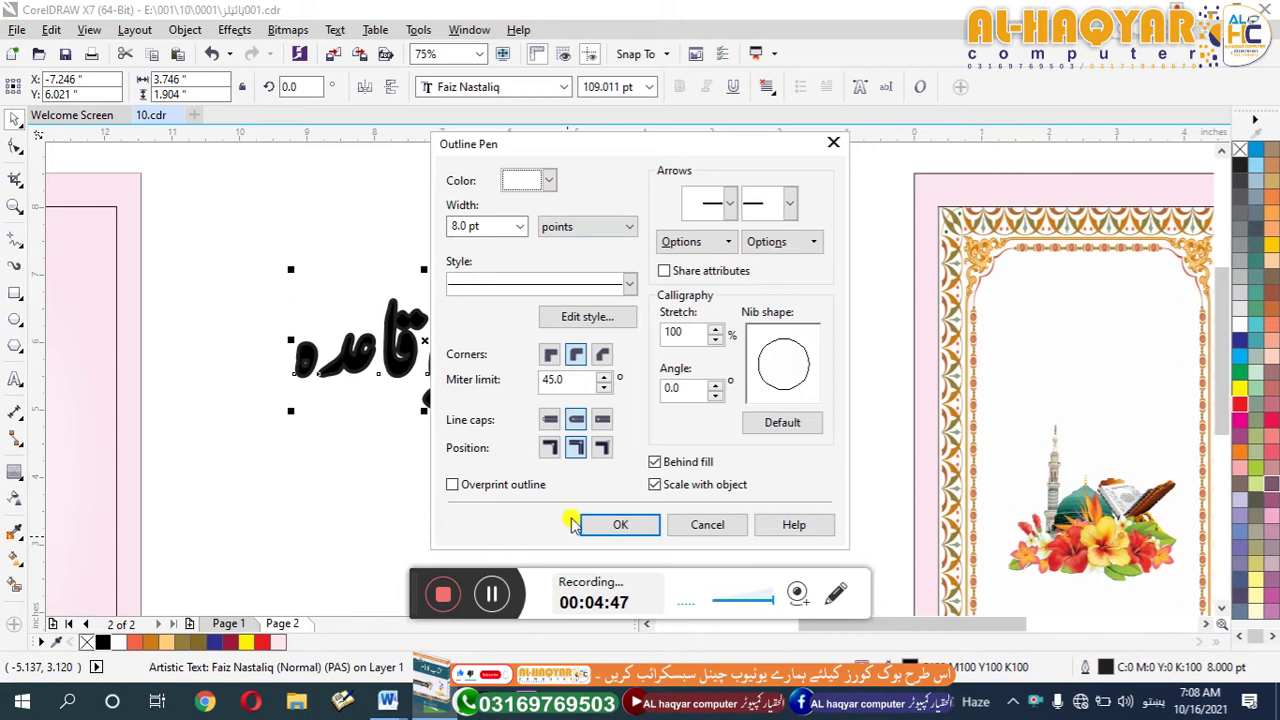
left_click(648, 527)
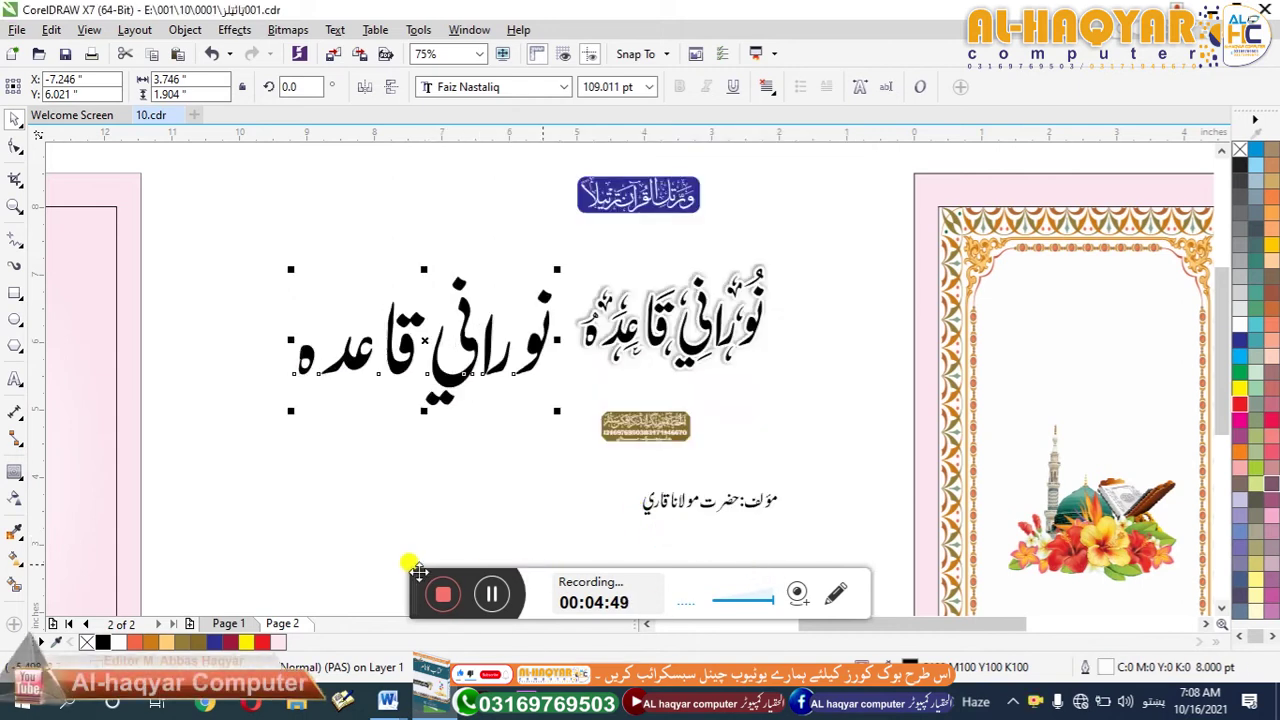
Try a long drop shadow running down from the new title text and undo it.
left_click_drag(414, 563, 1005, 685)
left_click(457, 434)
left_click(466, 394)
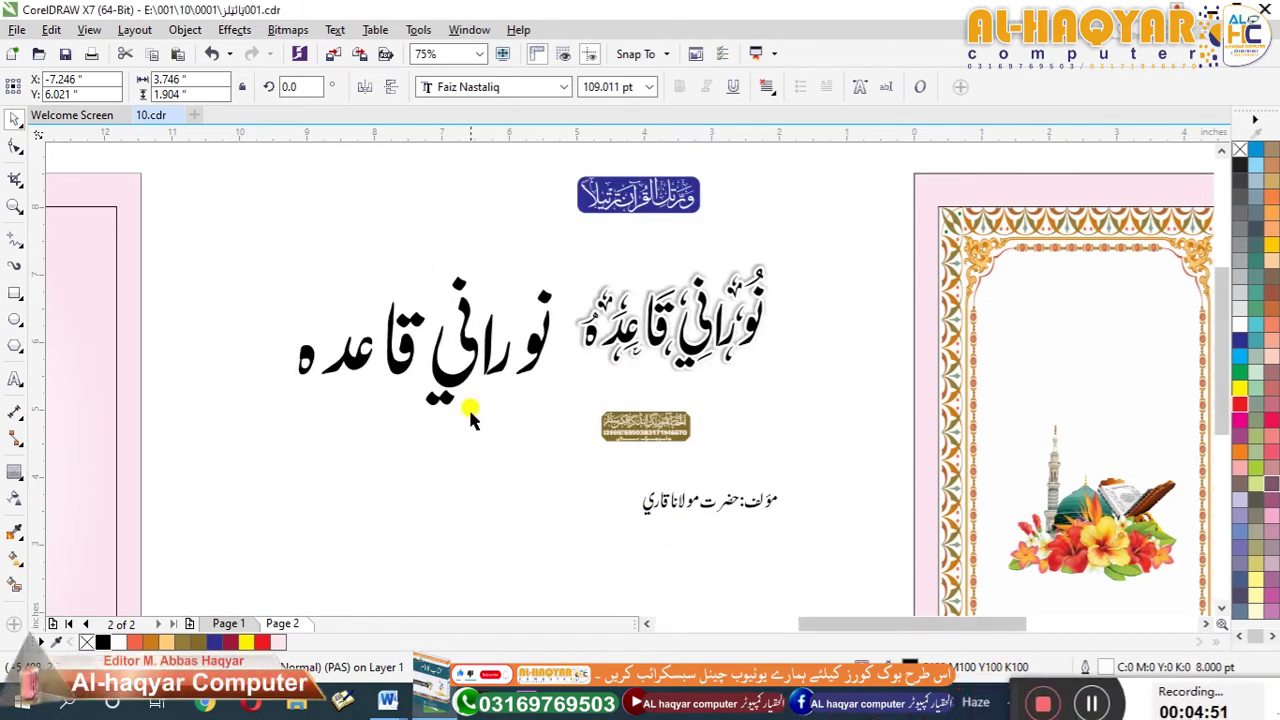
left_click(14, 472)
left_click(112, 474)
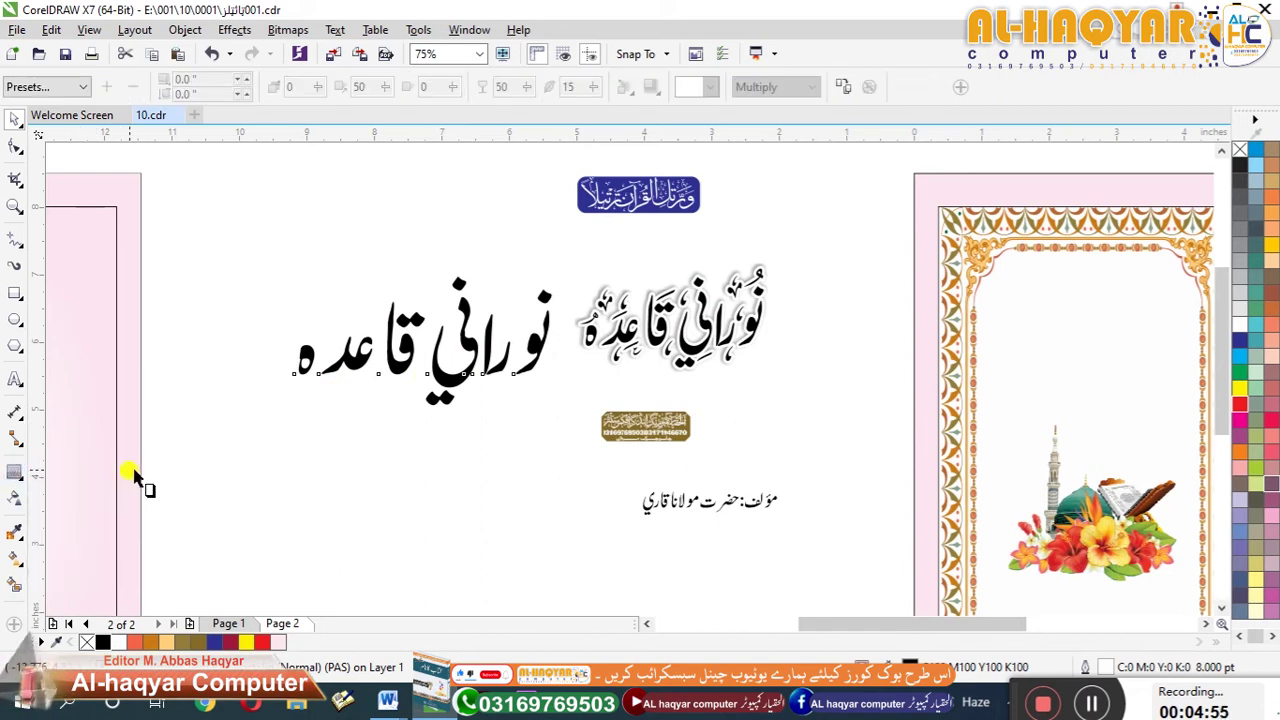
scroll(449, 303, "up", 2)
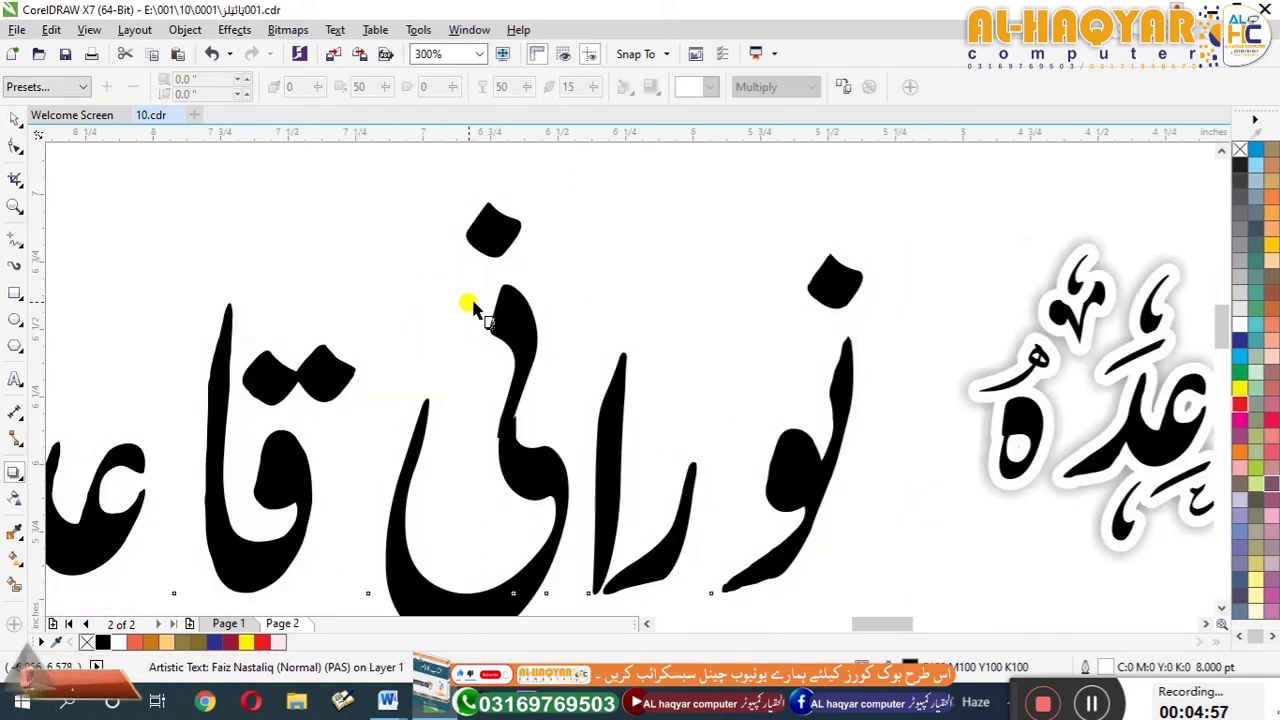
left_click_drag(512, 298, 420, 600)
scroll(420, 600, "down", 1)
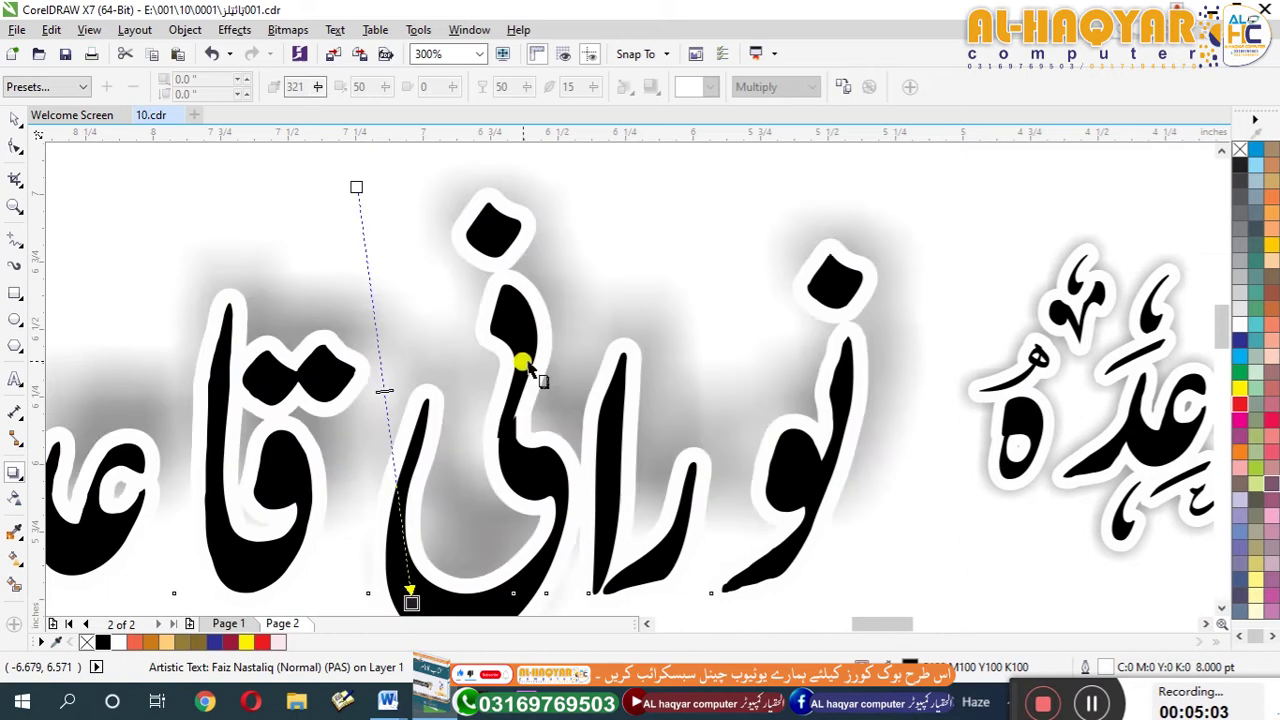
scroll(556, 345, "down", 1)
key("ctrl+z")
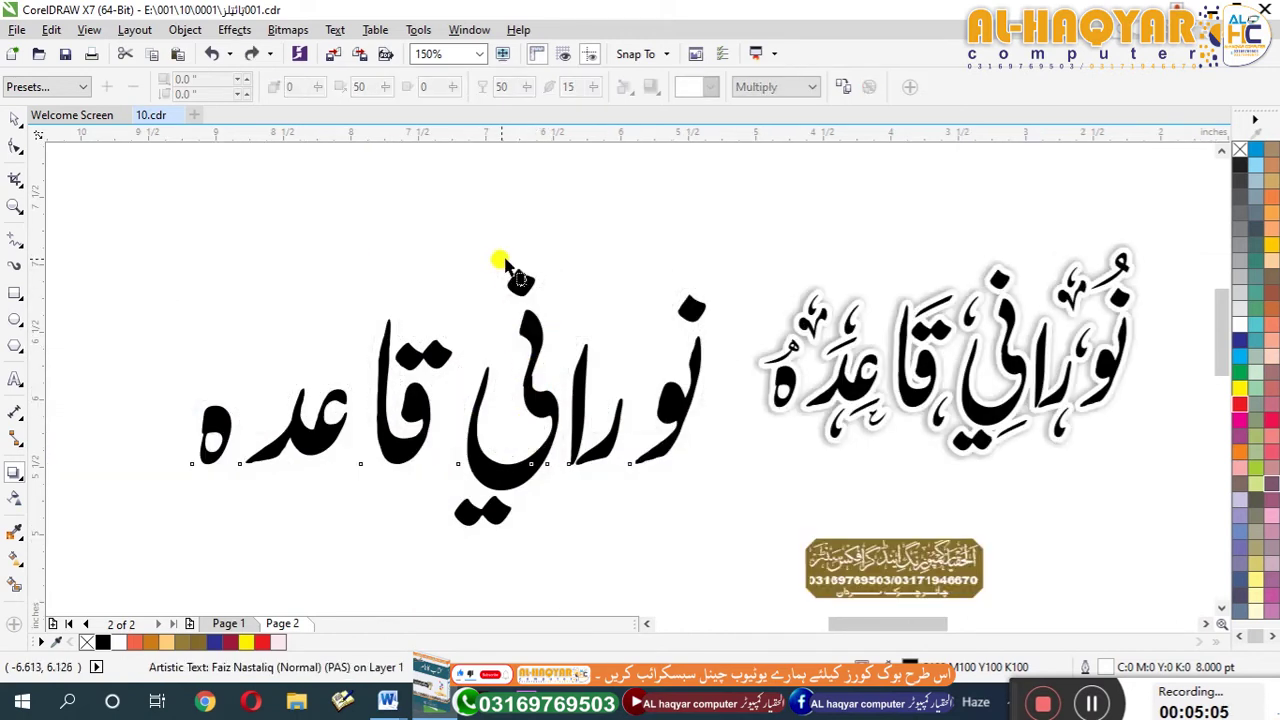
Apply a black drop shadow with no offset around the new title text and set its feathering to 8.
left_click_drag(508, 277, 521, 288)
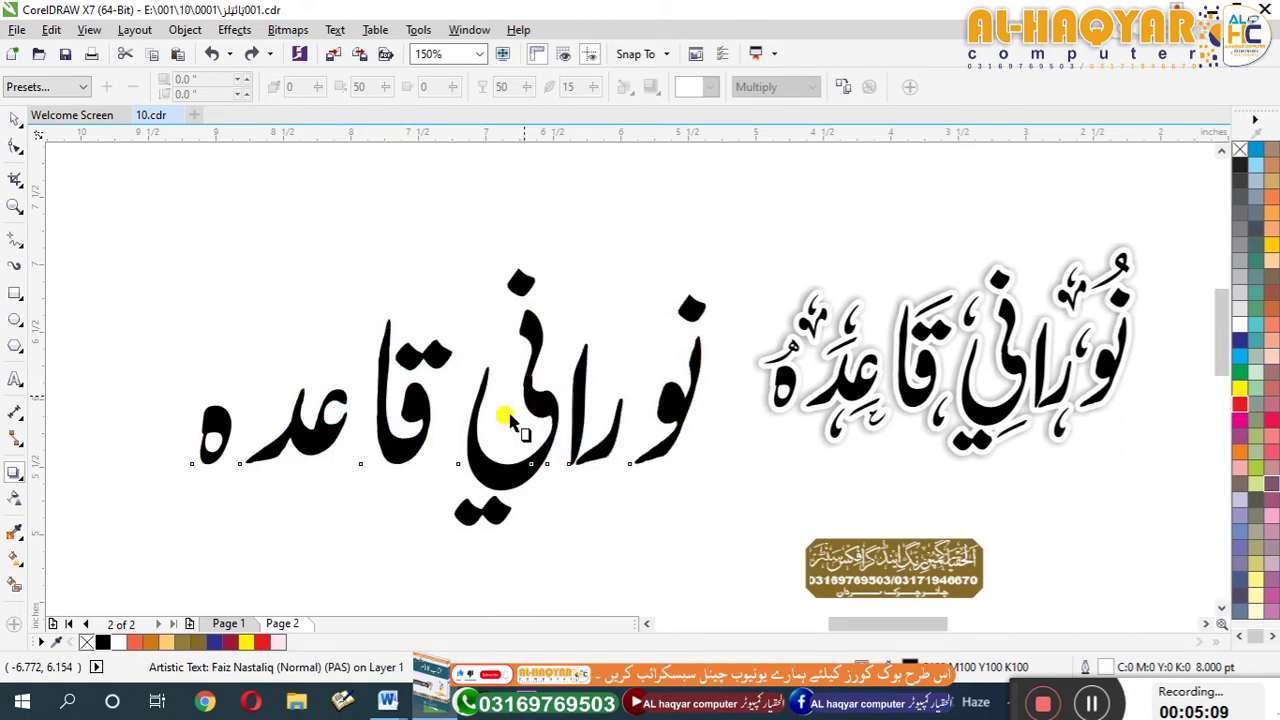
left_click_drag(509, 420, 511, 408)
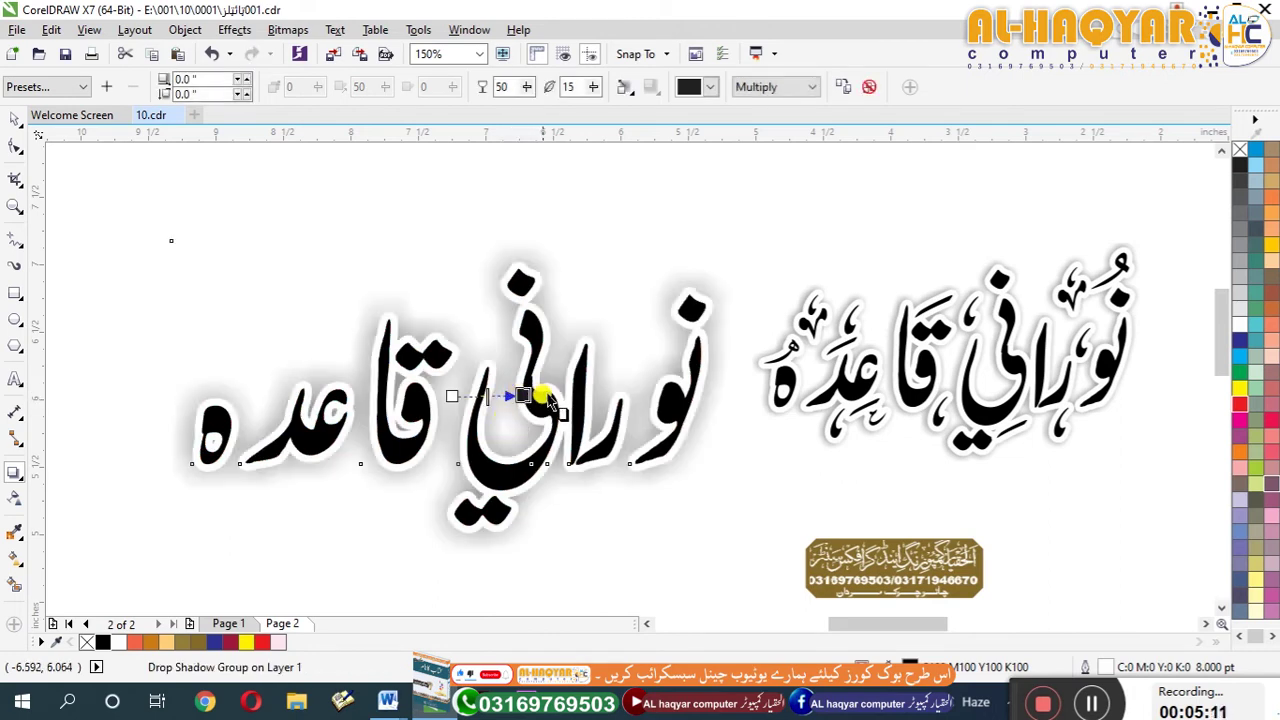
left_click_drag(592, 88, 592, 118)
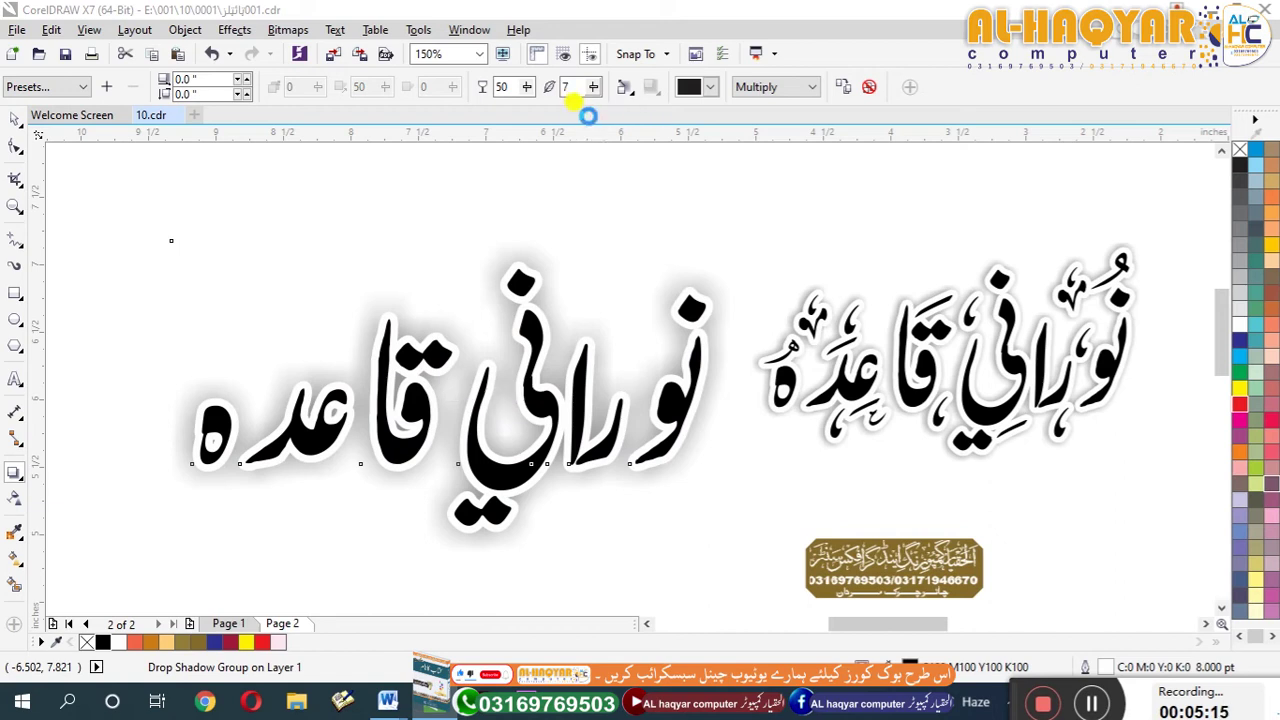
left_click(10, 118)
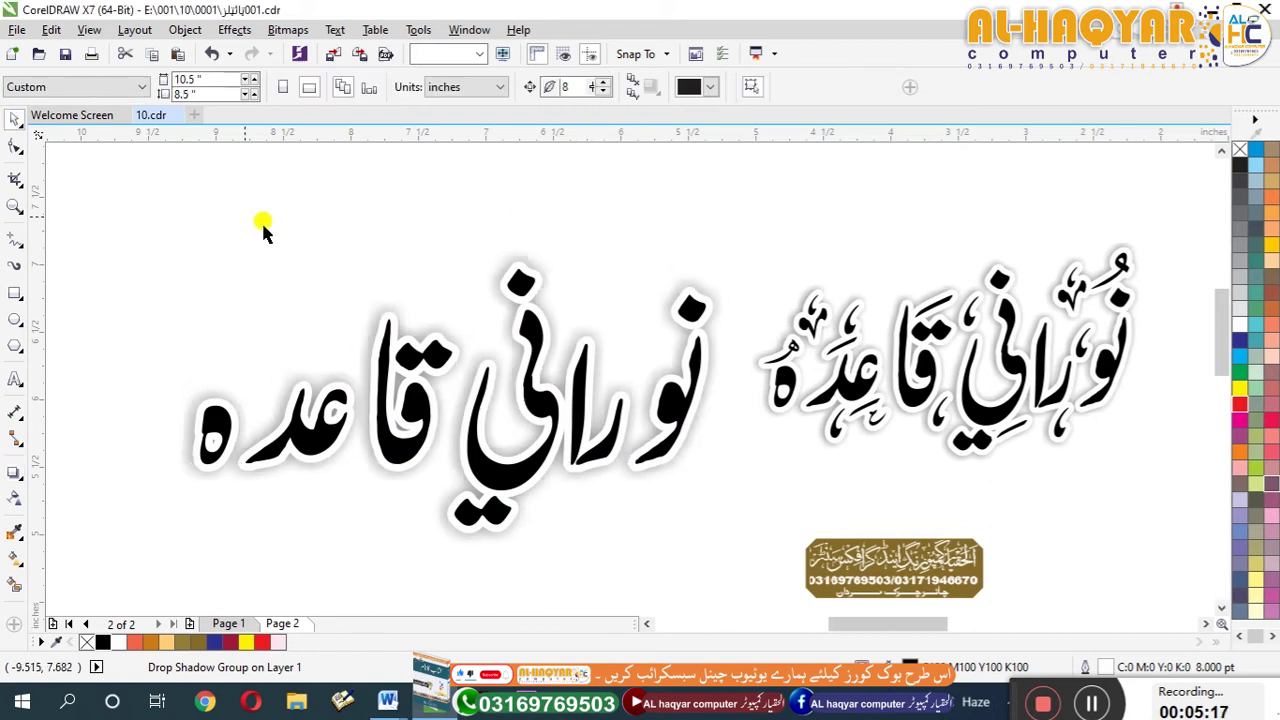
scroll(551, 294, "down", 2)
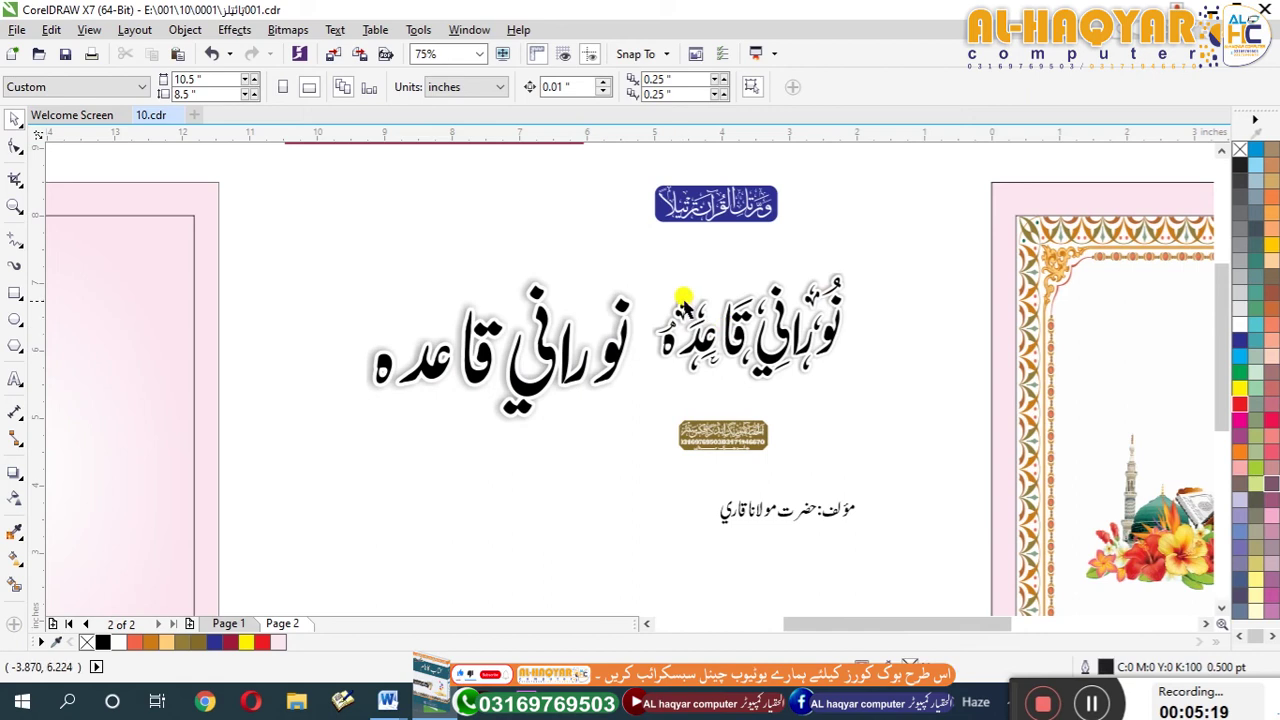
Delete the newly made title and move the original calligraphic title into the upper half of the framed left panel.
left_click(430, 388)
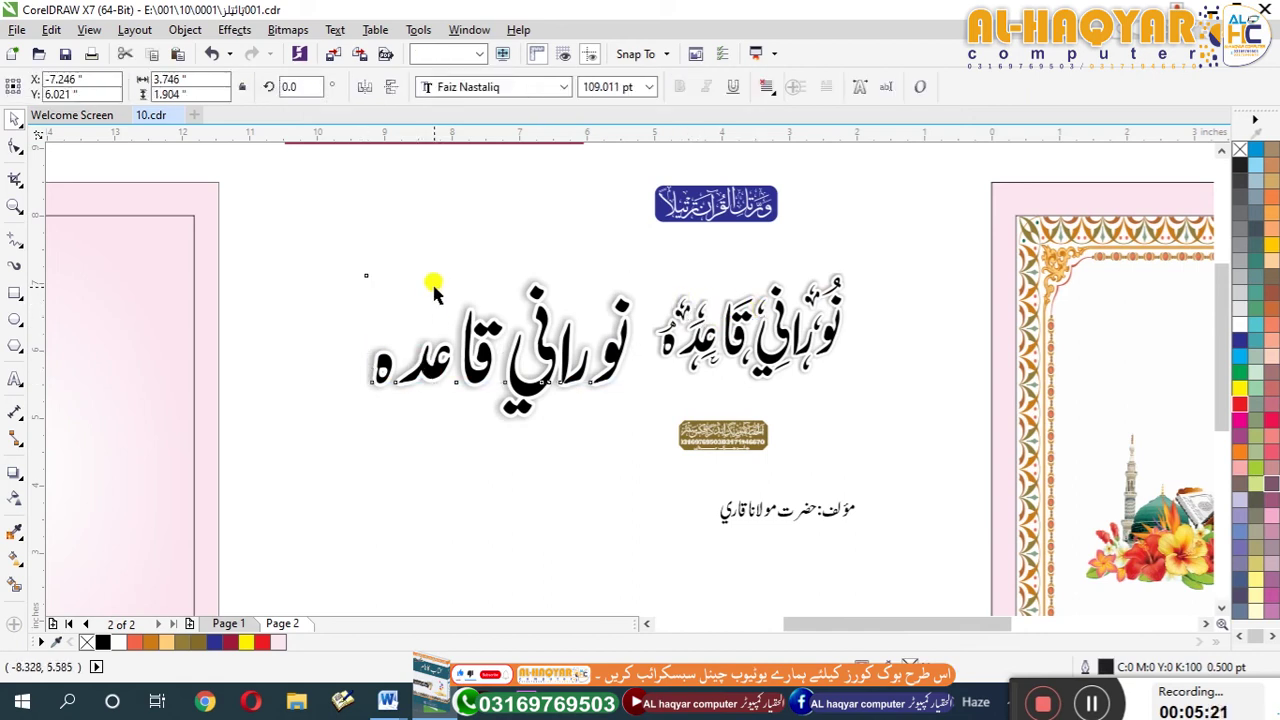
scroll(415, 280, "down", 2)
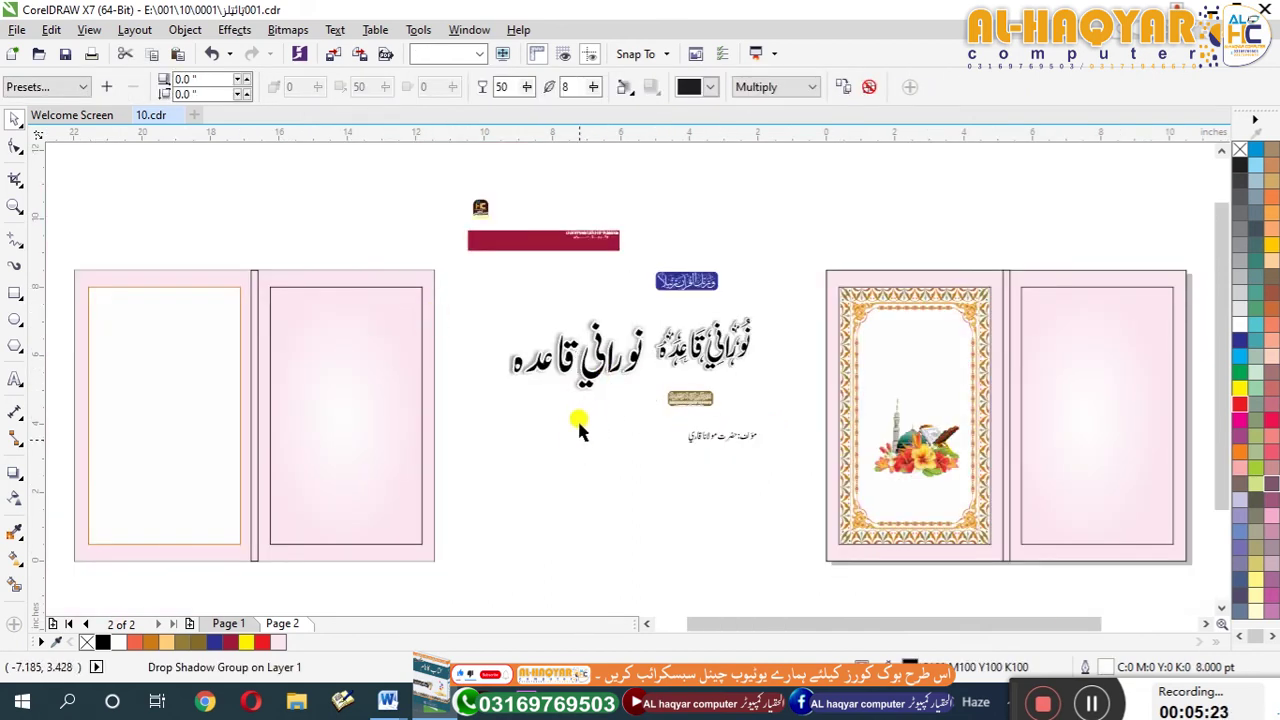
left_click_drag(586, 371, 911, 360)
key("Escape")
Centre the calligraphic title and the mosque illustration horizontally within the ornamental border frame.
left_click(948, 364)
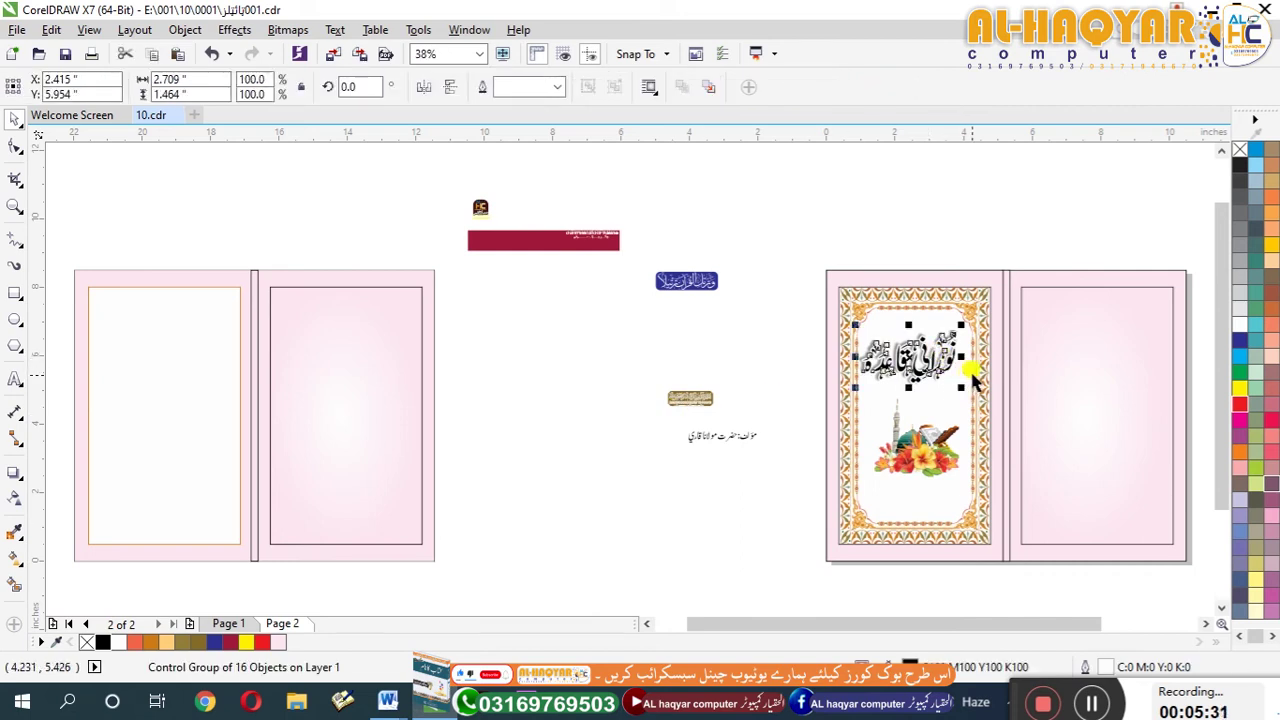
left_click(940, 376, "shift")
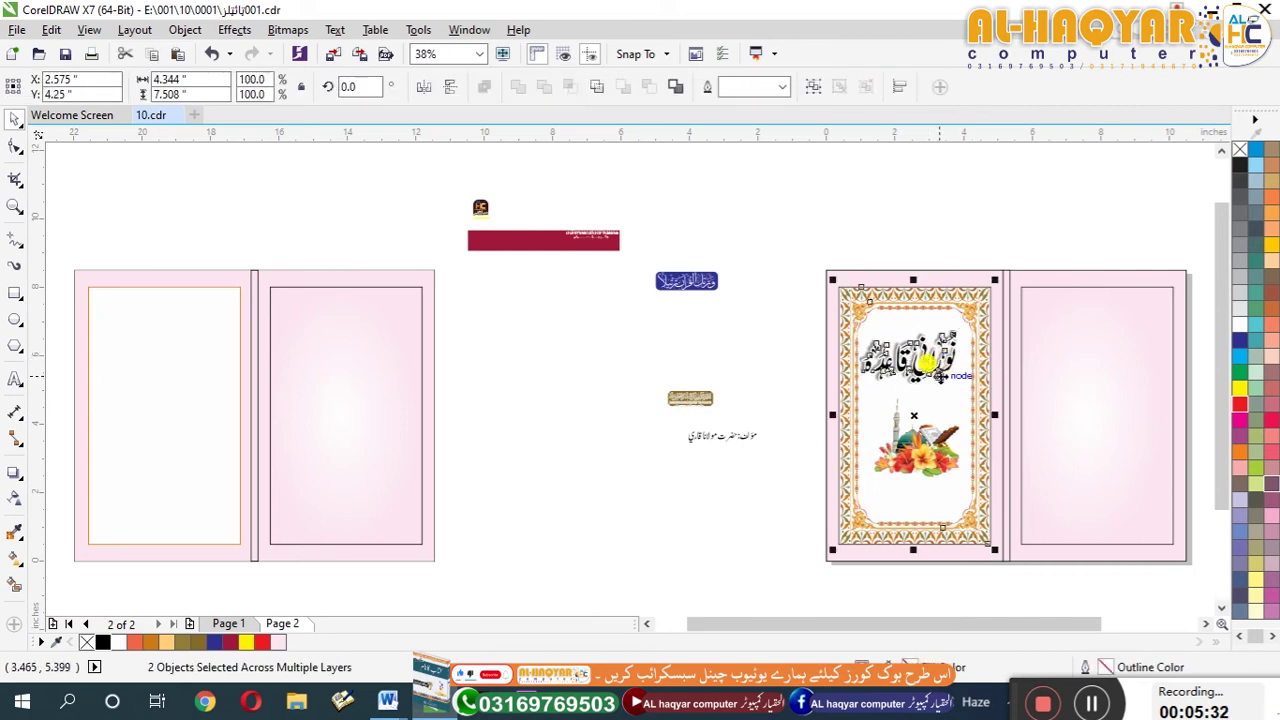
left_click(728, 380)
left_click(978, 459)
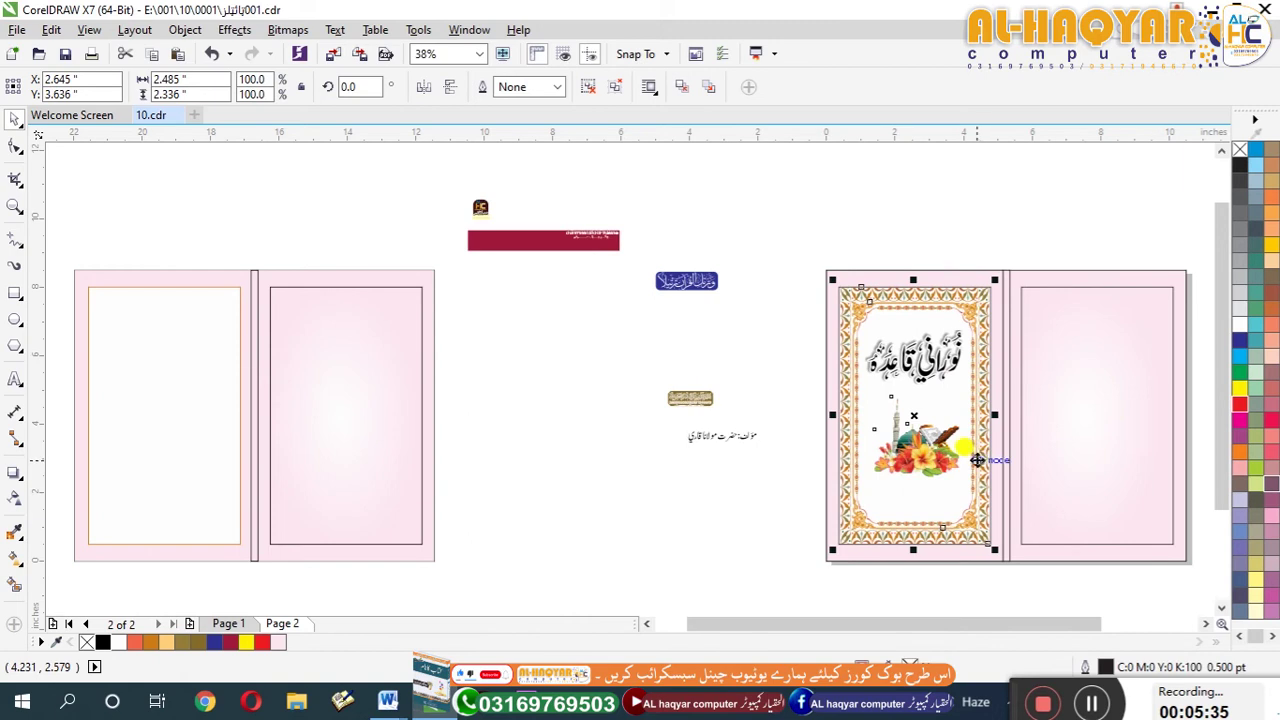
left_click(866, 481)
left_click(740, 460)
Draw a rectangle about 2.21 × 0.54 inches below the illustration, just above the frame's lower inner edge.
left_click_drag(612, 349, 752, 425)
scroll(685, 386, "up", 5)
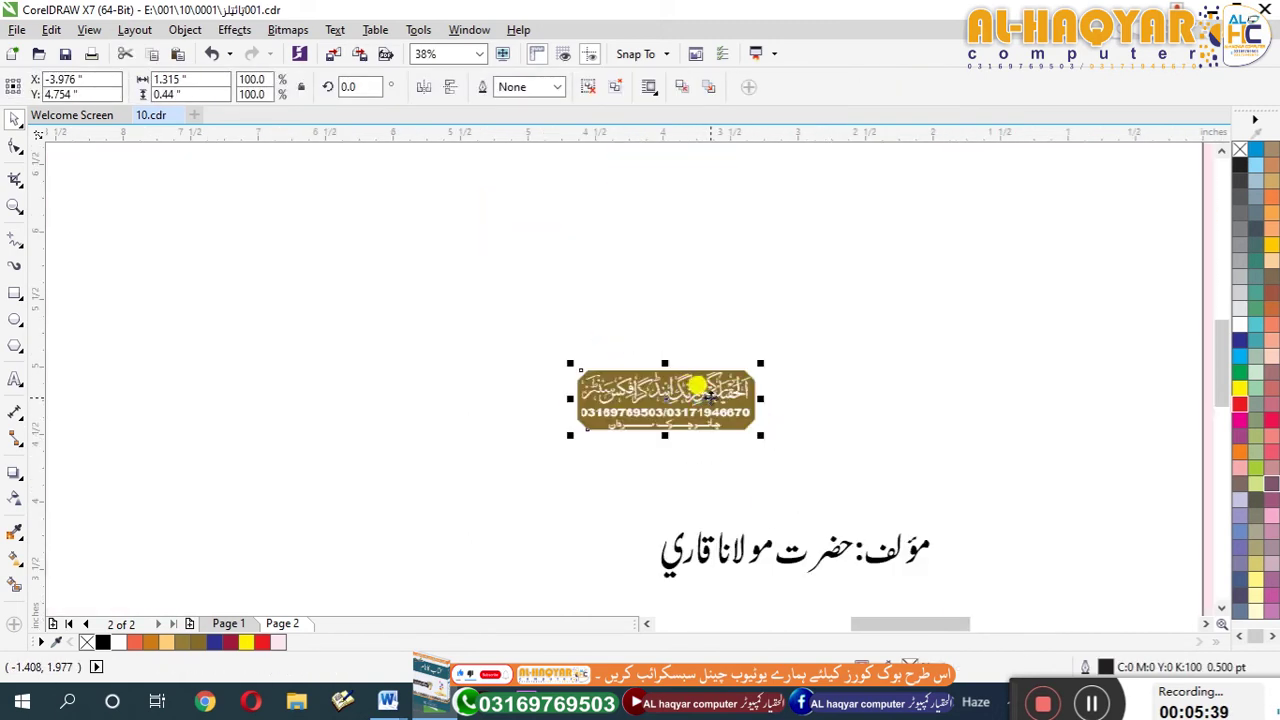
left_click(737, 318)
scroll(527, 333, "down", 5)
left_click(577, 357)
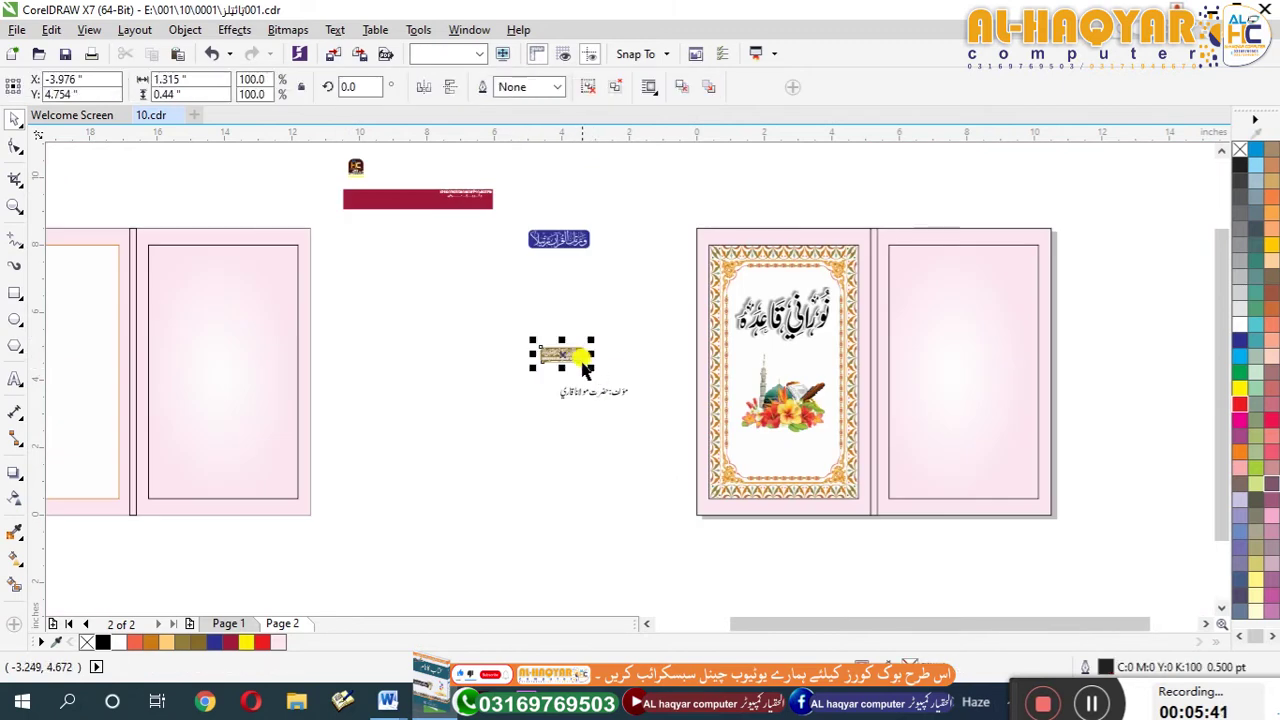
left_click(386, 369)
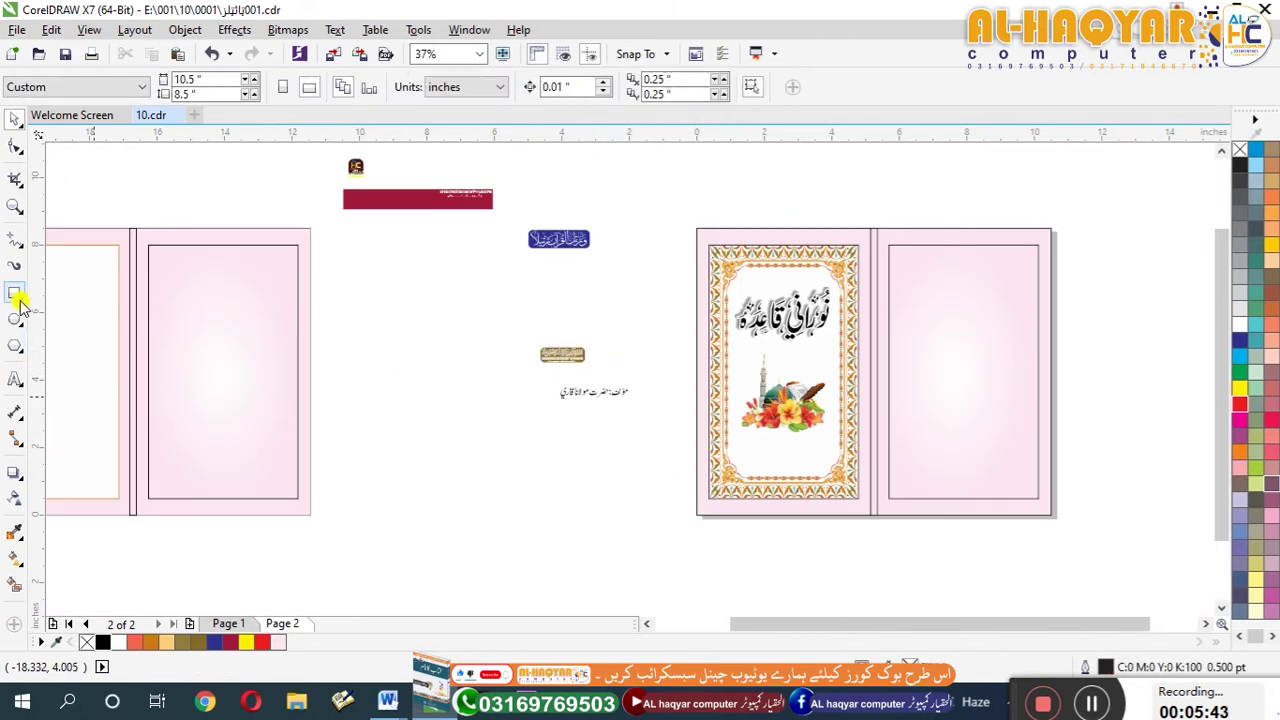
scroll(812, 485, "up", 4)
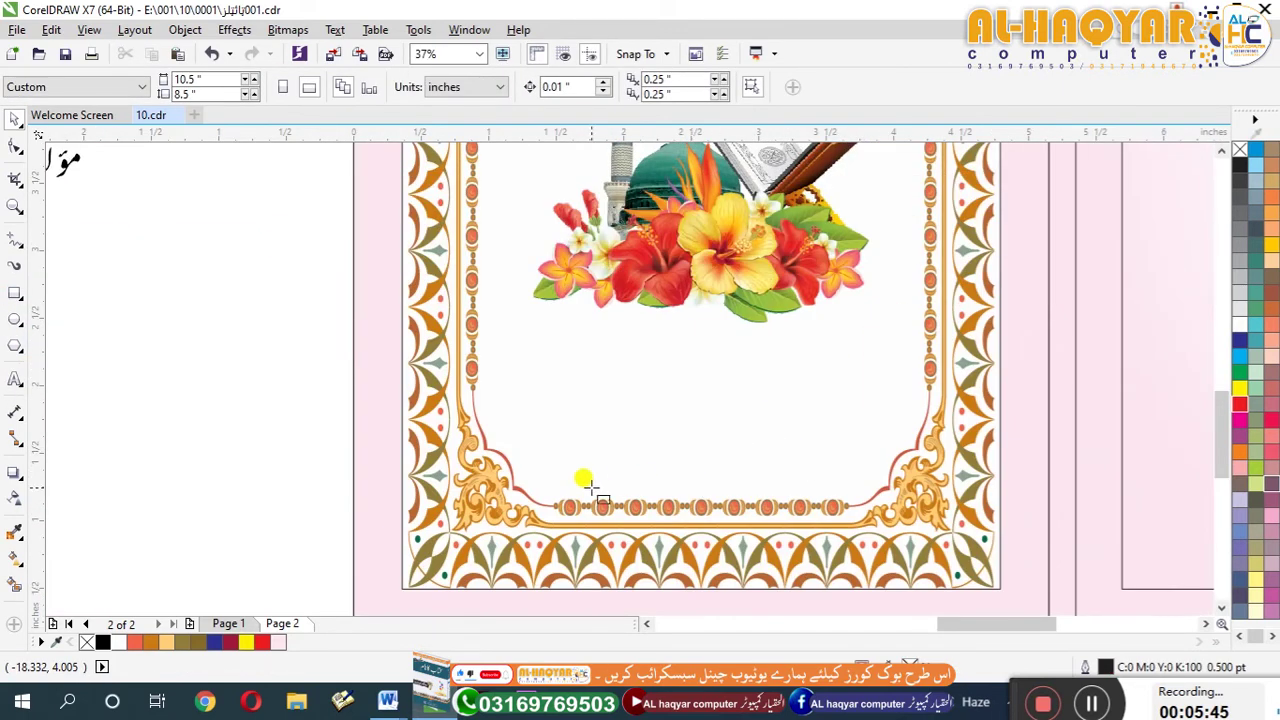
key("F6")
left_click_drag(550, 493, 849, 419)
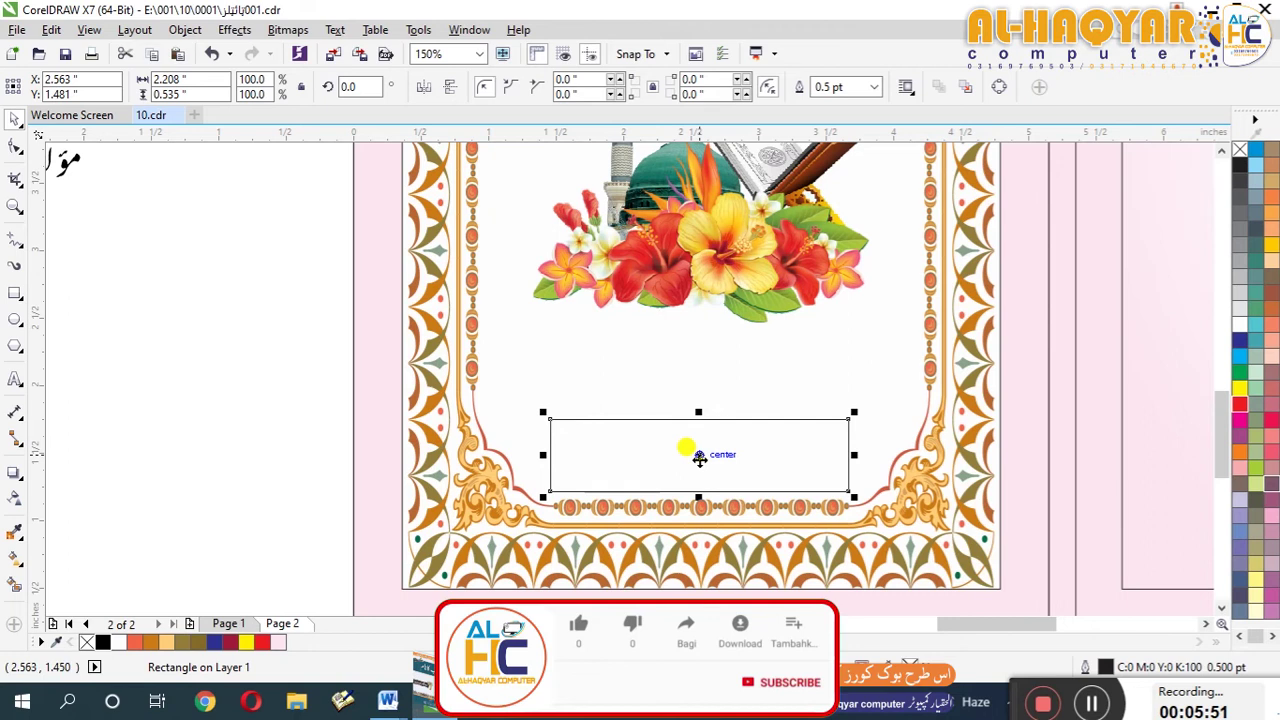
Chamfer the rectangle's corners by about 0.139 inch, fill it olive brown and remove its outline.
key("F10")
left_click_drag(843, 417, 827, 421)
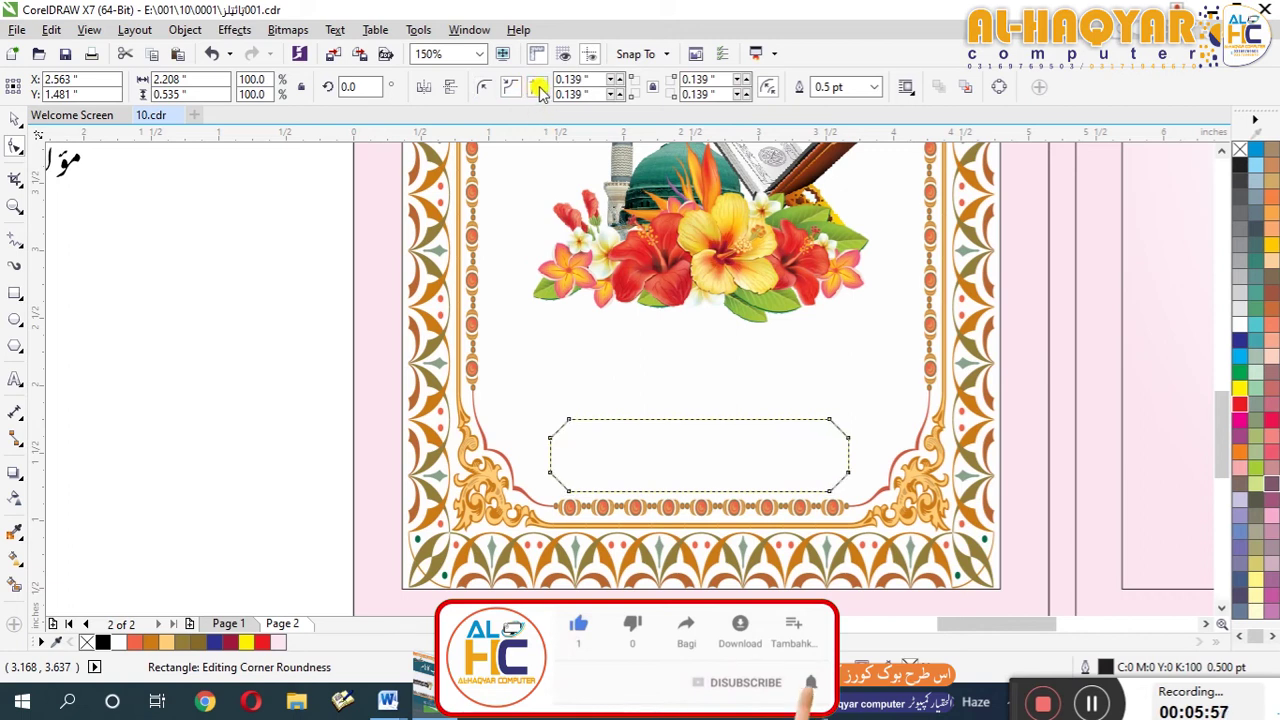
key("space")
left_click(195, 645)
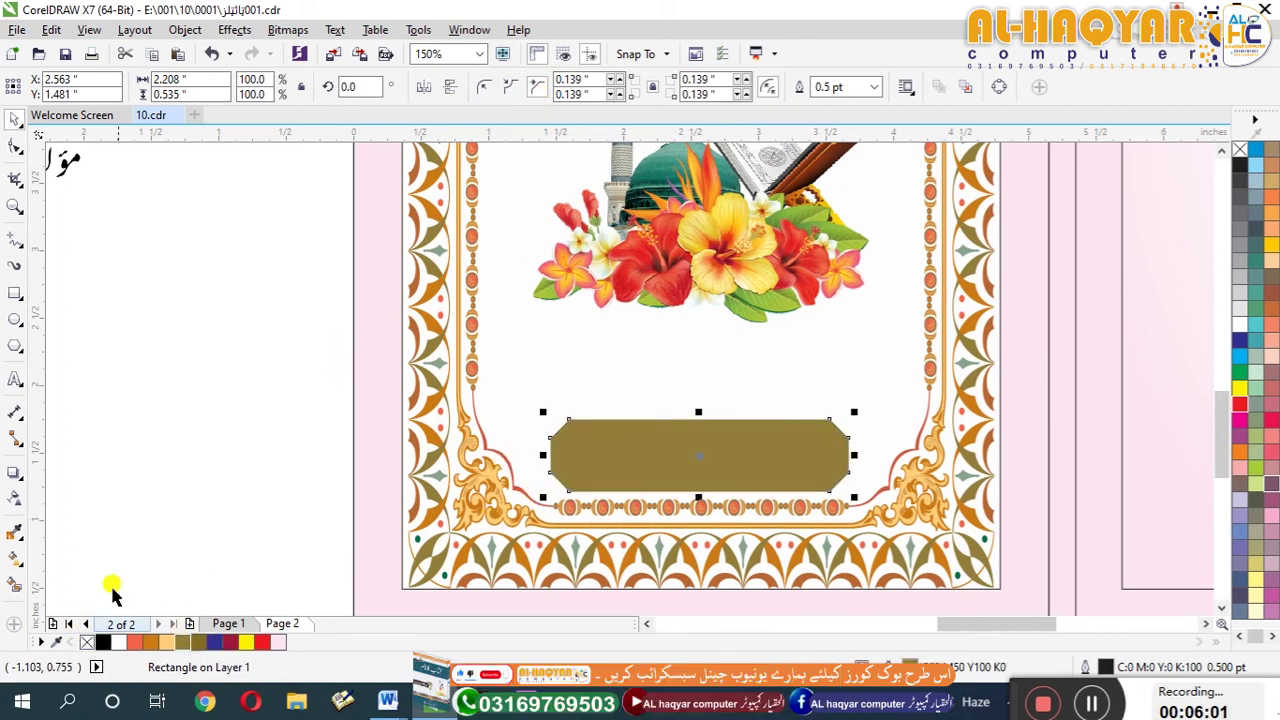
scroll(390, 430, "down", 5)
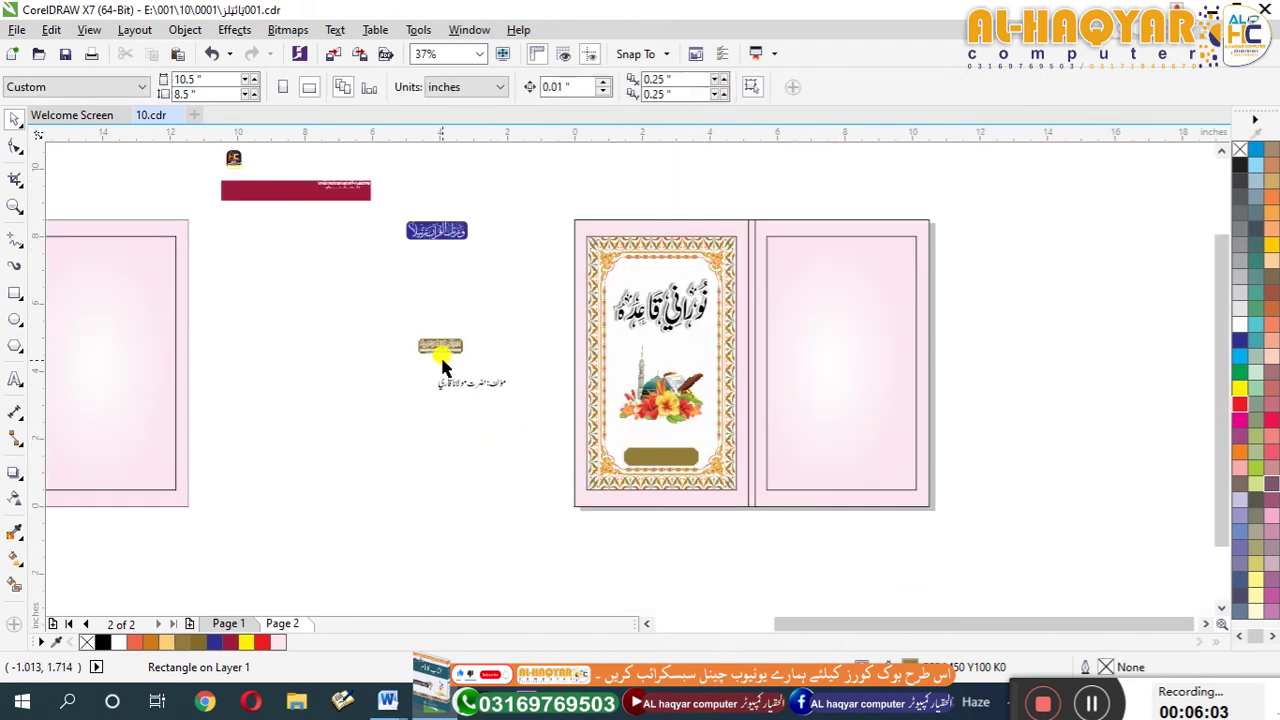
Replace the plain olive rectangle below the illustration with the ready-made publisher label, just above the frame's lower inner edge.
left_click(437, 345)
left_click(437, 345)
left_click_drag(437, 345, 524, 451)
scroll(660, 455, "up", 2)
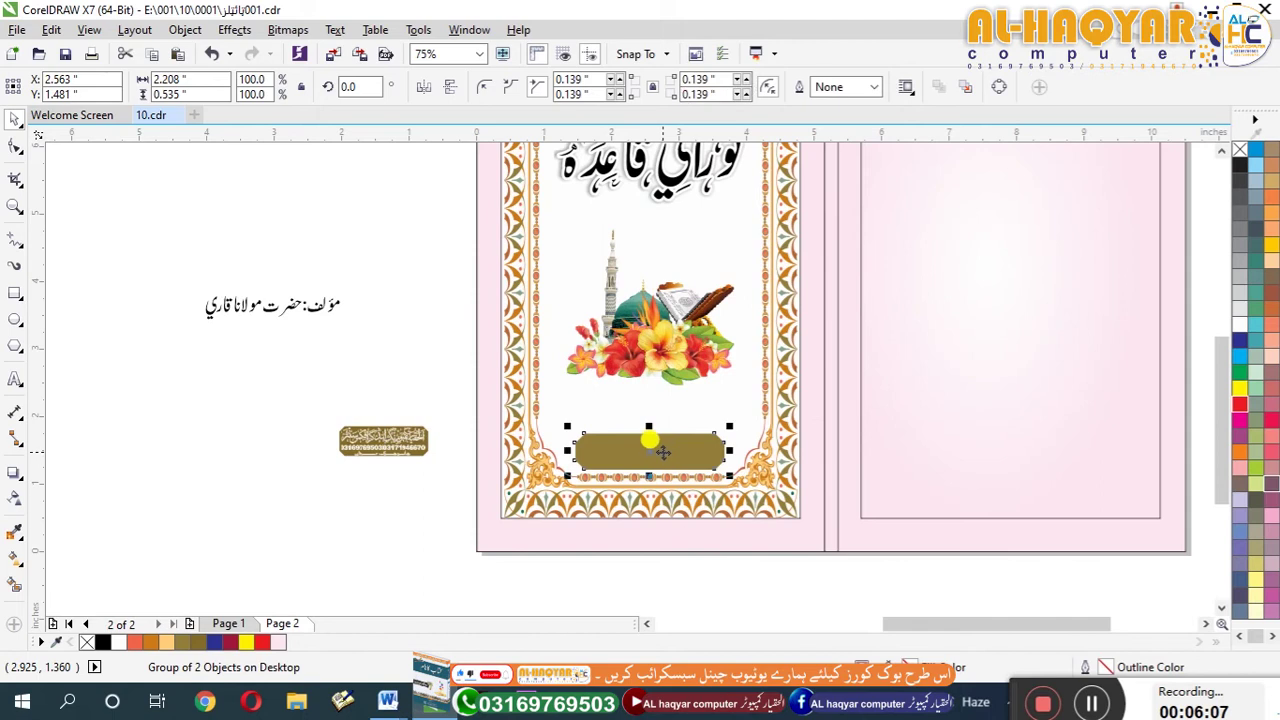
left_click(445, 450)
left_click_drag(670, 444, 637, 462)
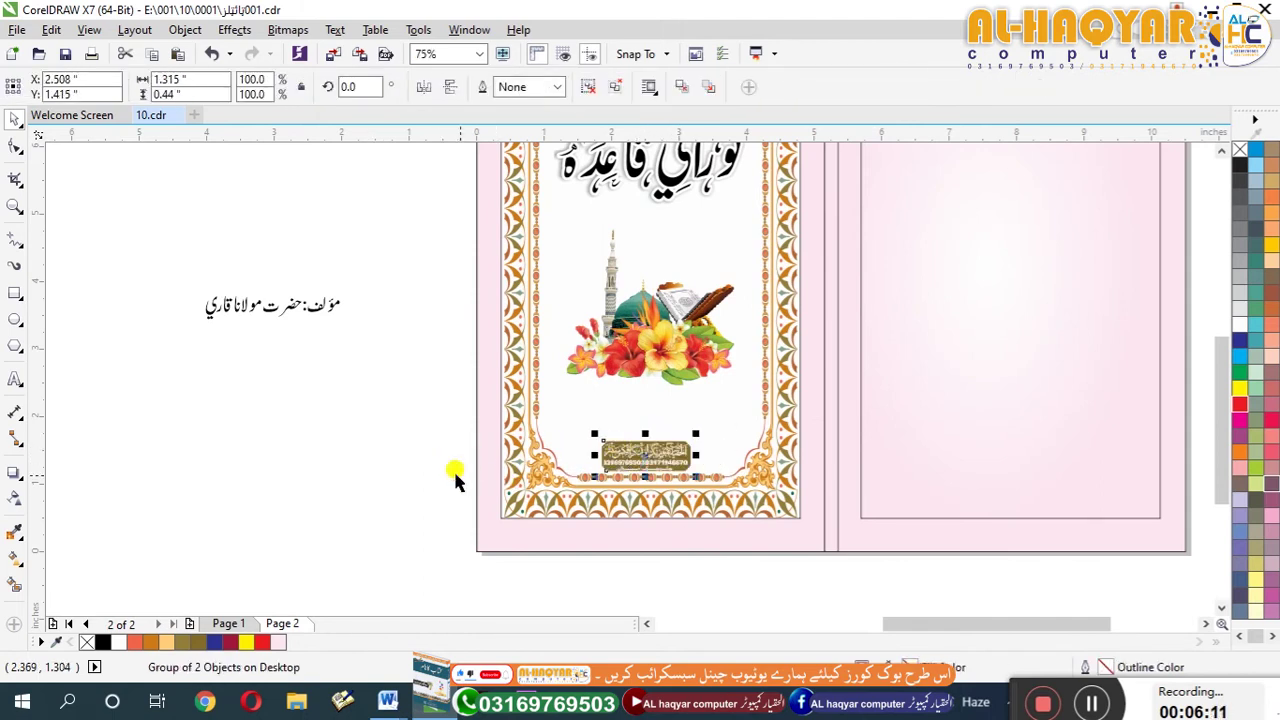
Move the author line into the gap between the mosque illustration and the publisher label.
left_click(394, 403)
left_click_drag(320, 300, 660, 410)
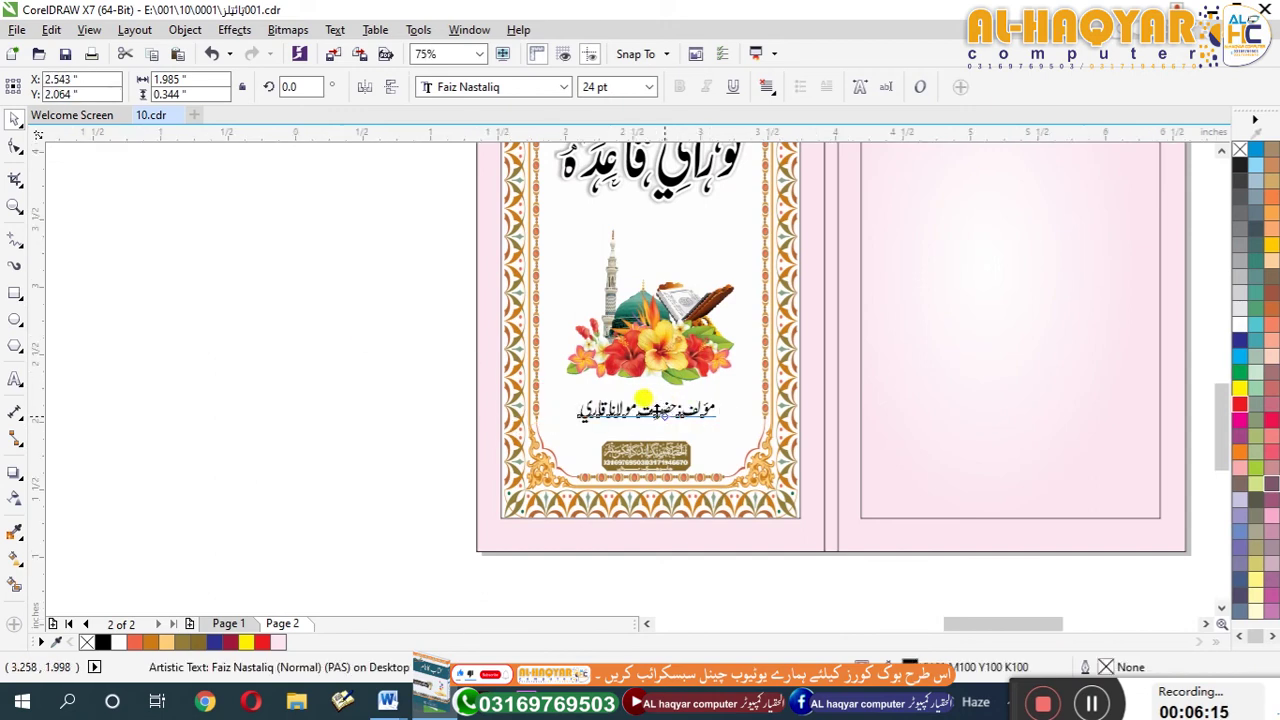
scroll(656, 408, "up", 3)
double_click(678, 408)
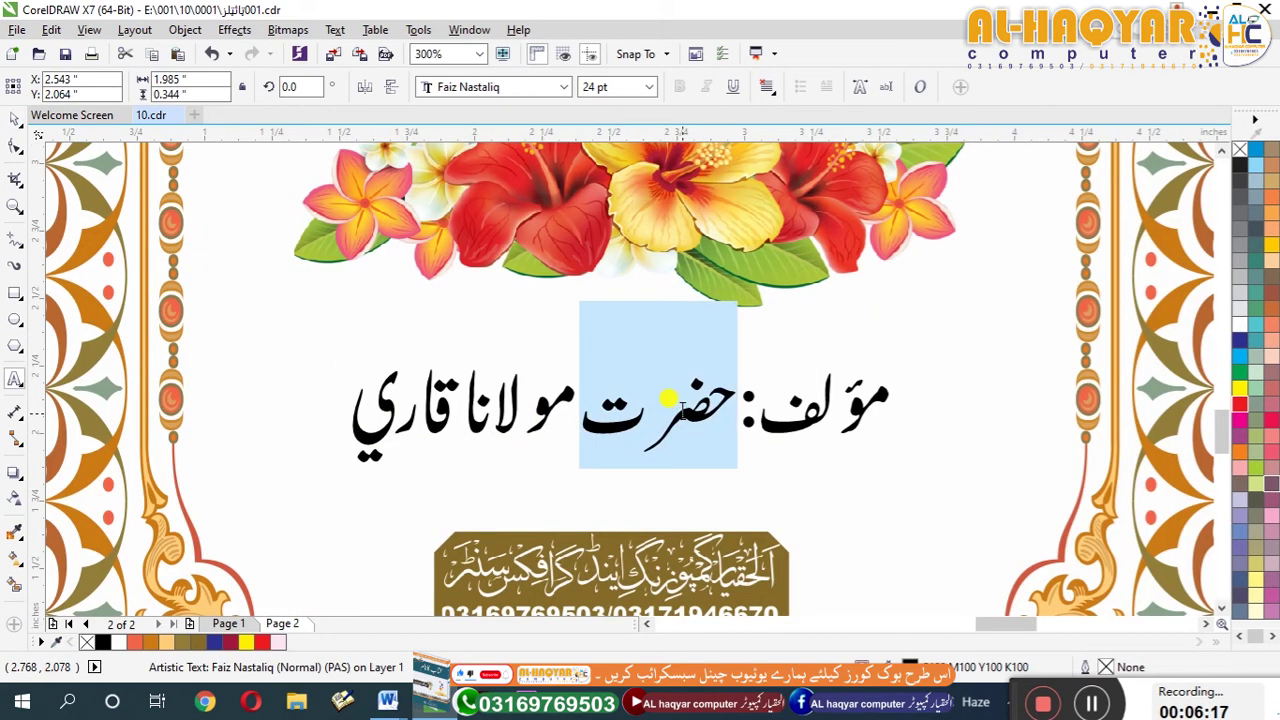
key("ctrl+a")
scroll(686, 420, "down", 2)
scroll(695, 312, "up", 1)
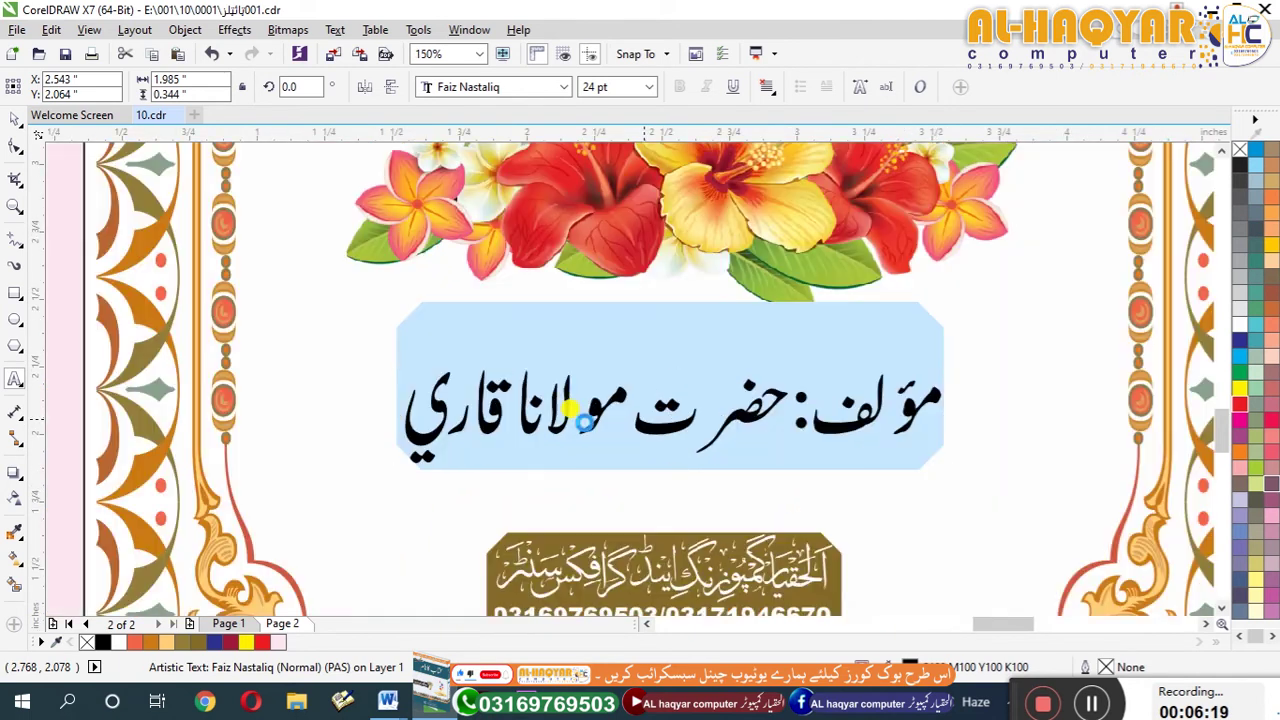
scroll(586, 420, "down", 1)
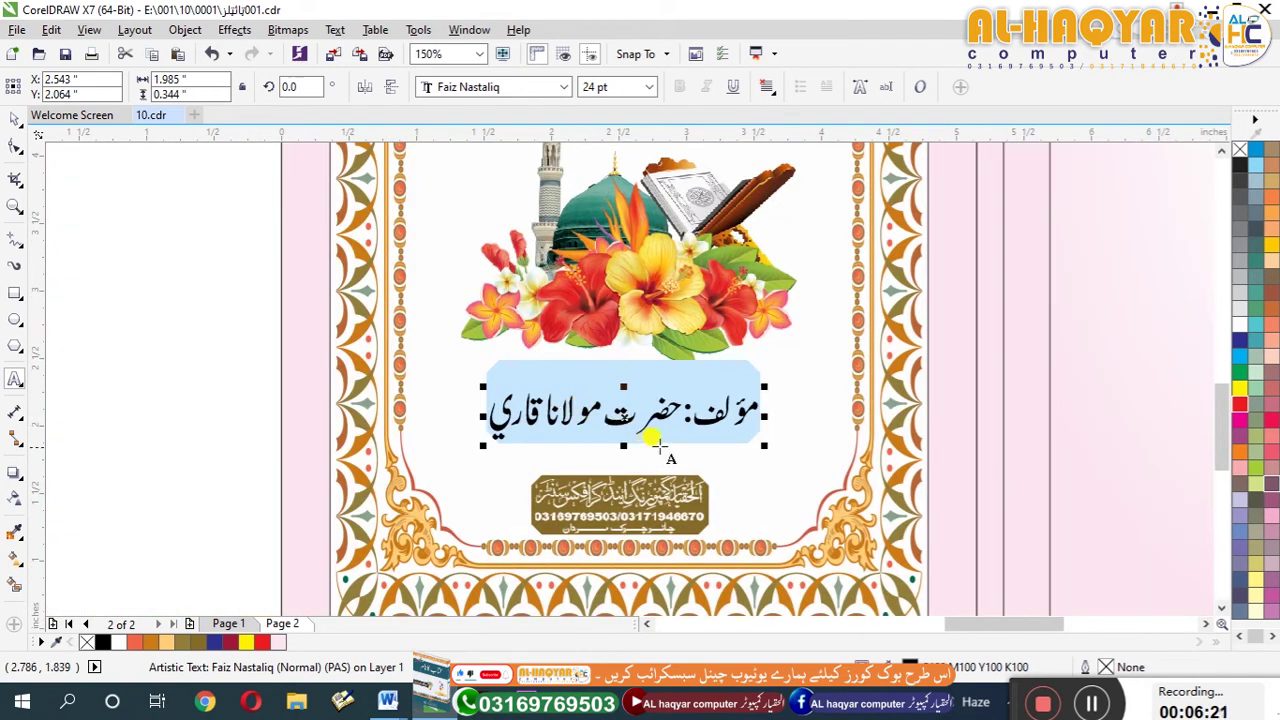
scroll(657, 449, "down", 1)
scroll(557, 403, "up", 2)
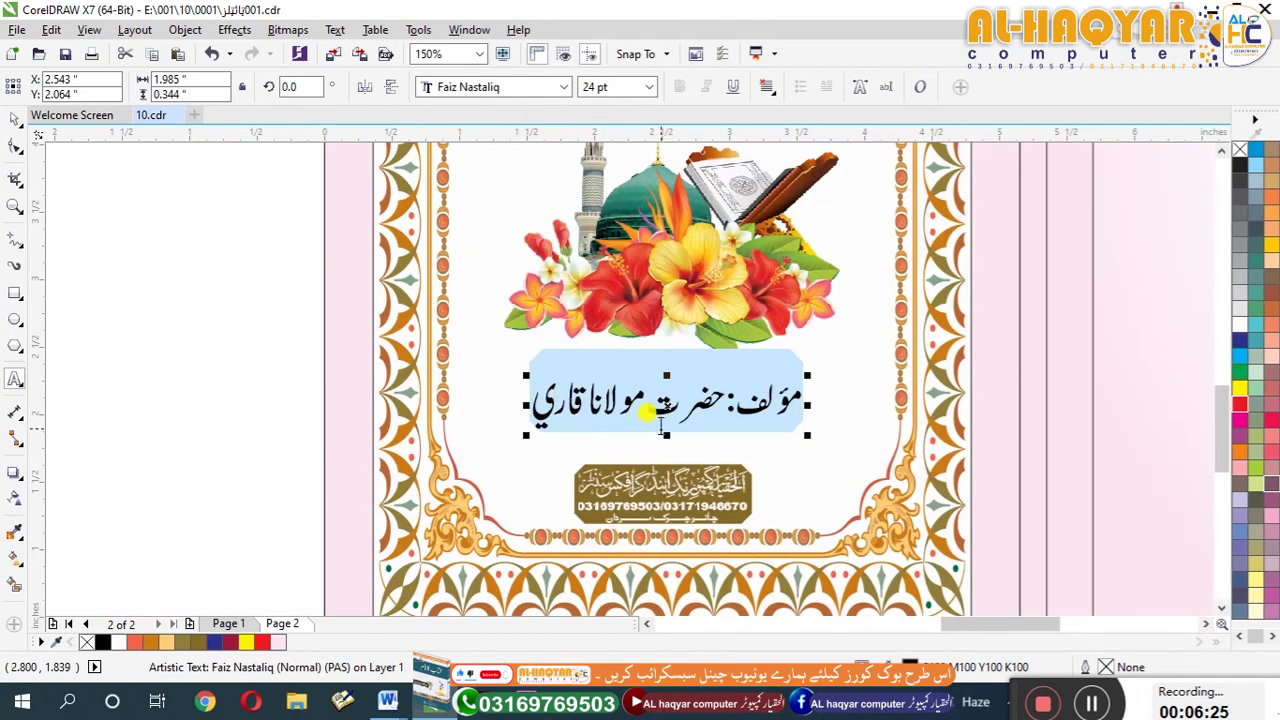
left_click(655, 415)
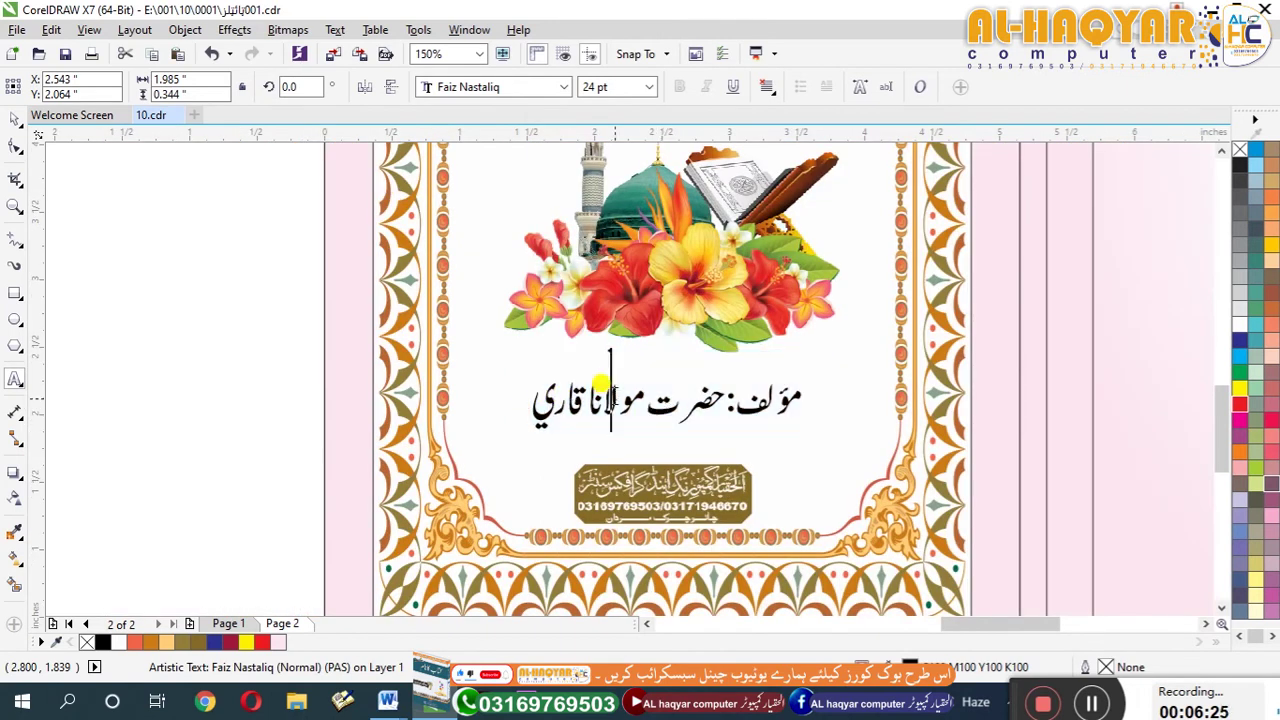
triple_click(646, 400)
left_click_drag(660, 410, 723, 395)
scroll(660, 410, "down", 2)
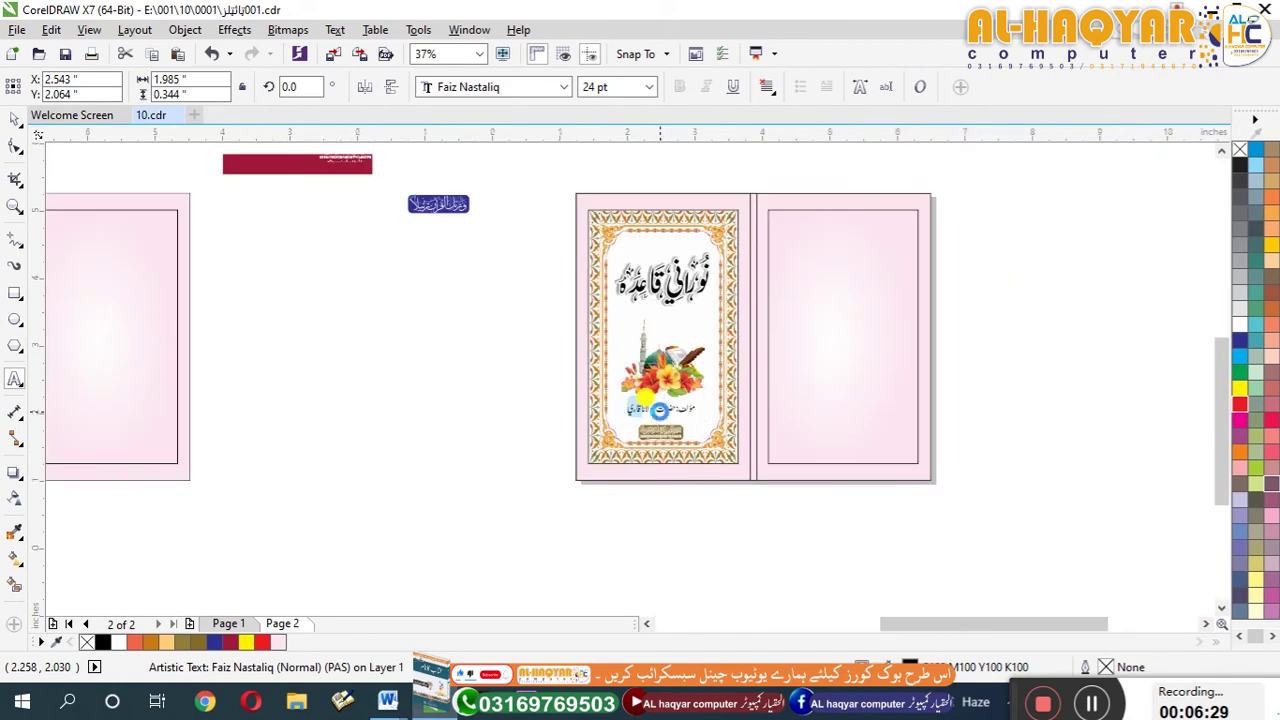
scroll(660, 410, "up", 3)
left_click(16, 120)
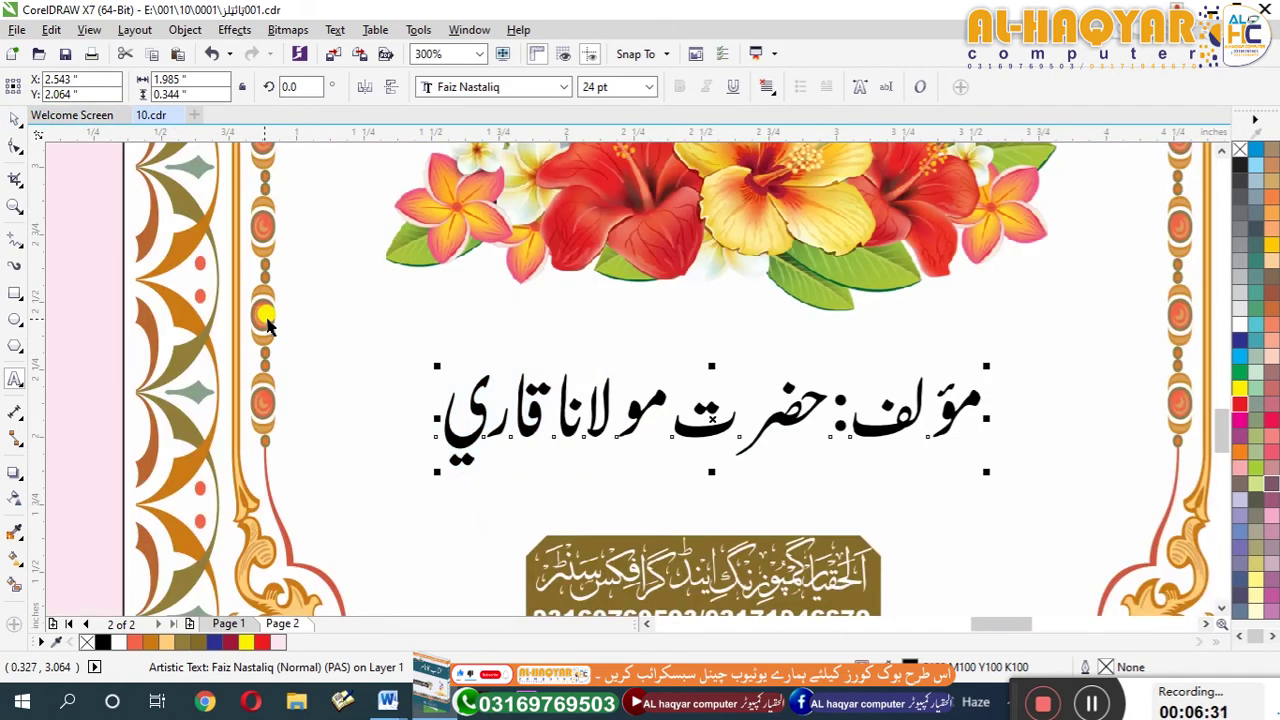
scroll(531, 395, "down", 4)
left_click(638, 410)
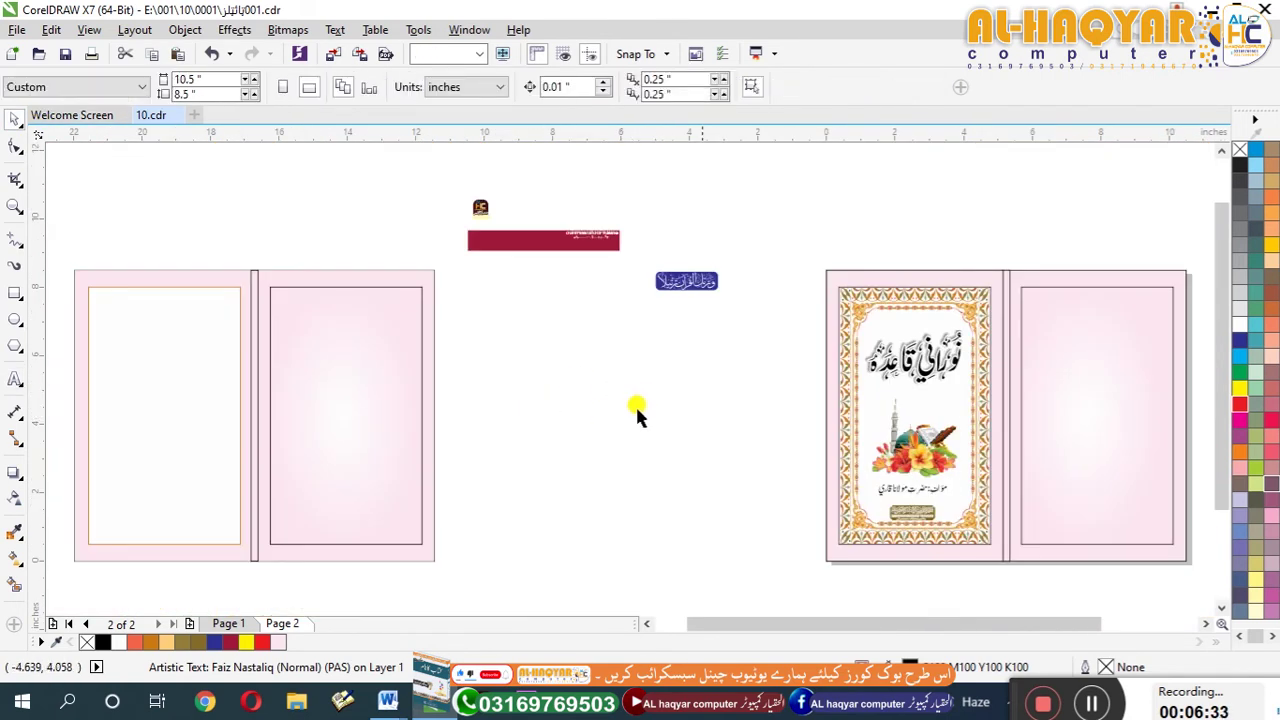
Shift the calligraphic title slightly lower within the ornamental frame, closer to the mosque illustration.
scroll(945, 497, "up", 1)
scroll(826, 440, "down", 1)
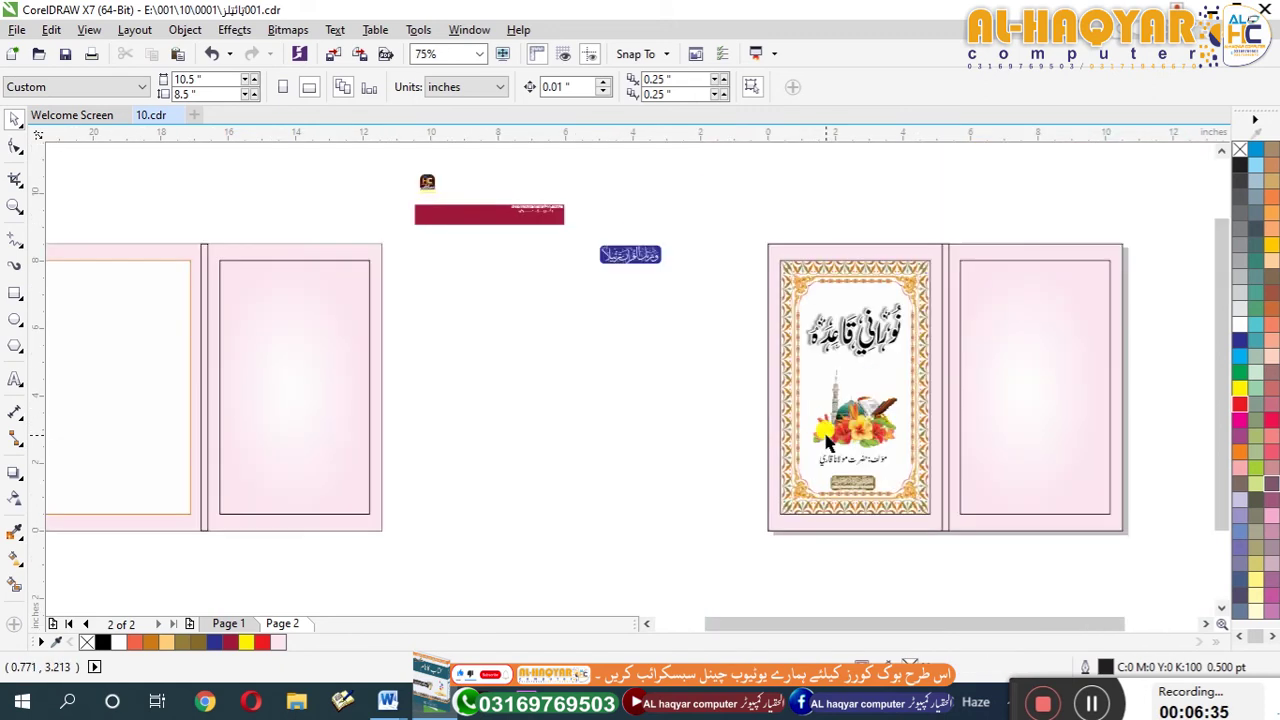
key("F4")
left_click_drag(944, 356, 912, 372)
left_click(671, 400)
Place the blue verse label above the calligraphic title, centred just below the frame's upper inner border.
left_click_drag(686, 281, 914, 320)
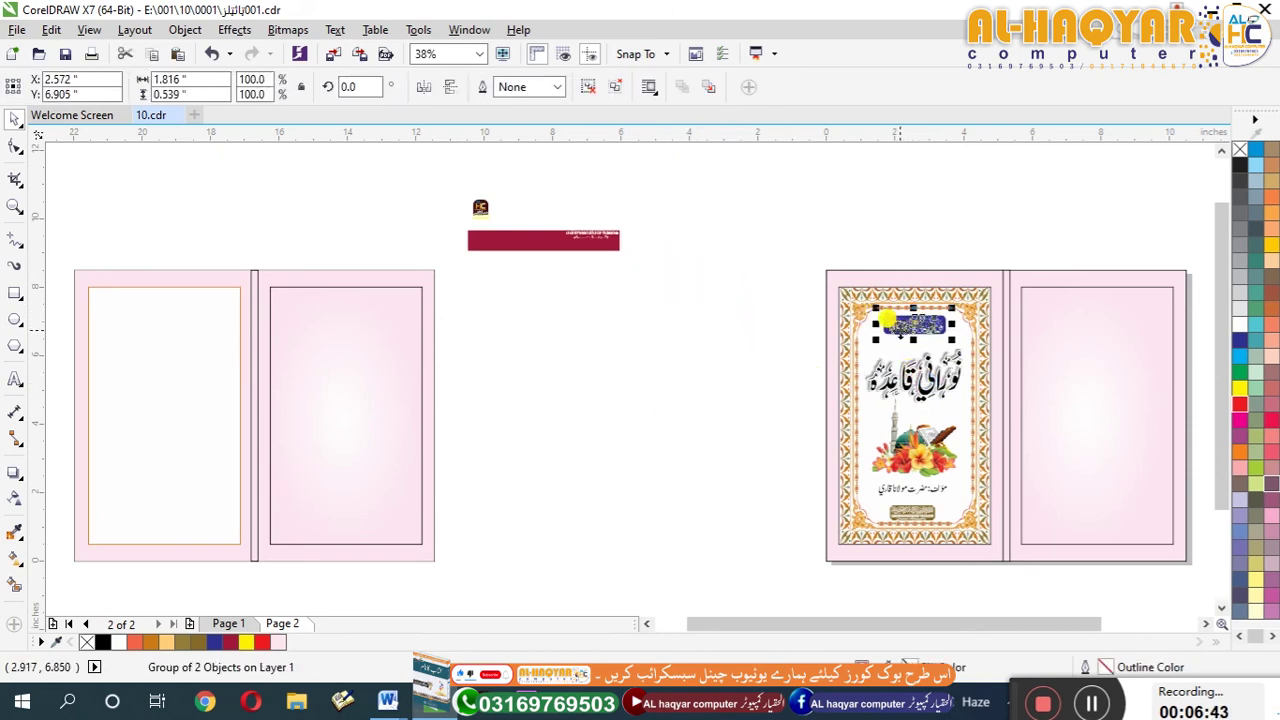
scroll(890, 321, "up", 5)
scroll(857, 323, "down", 2)
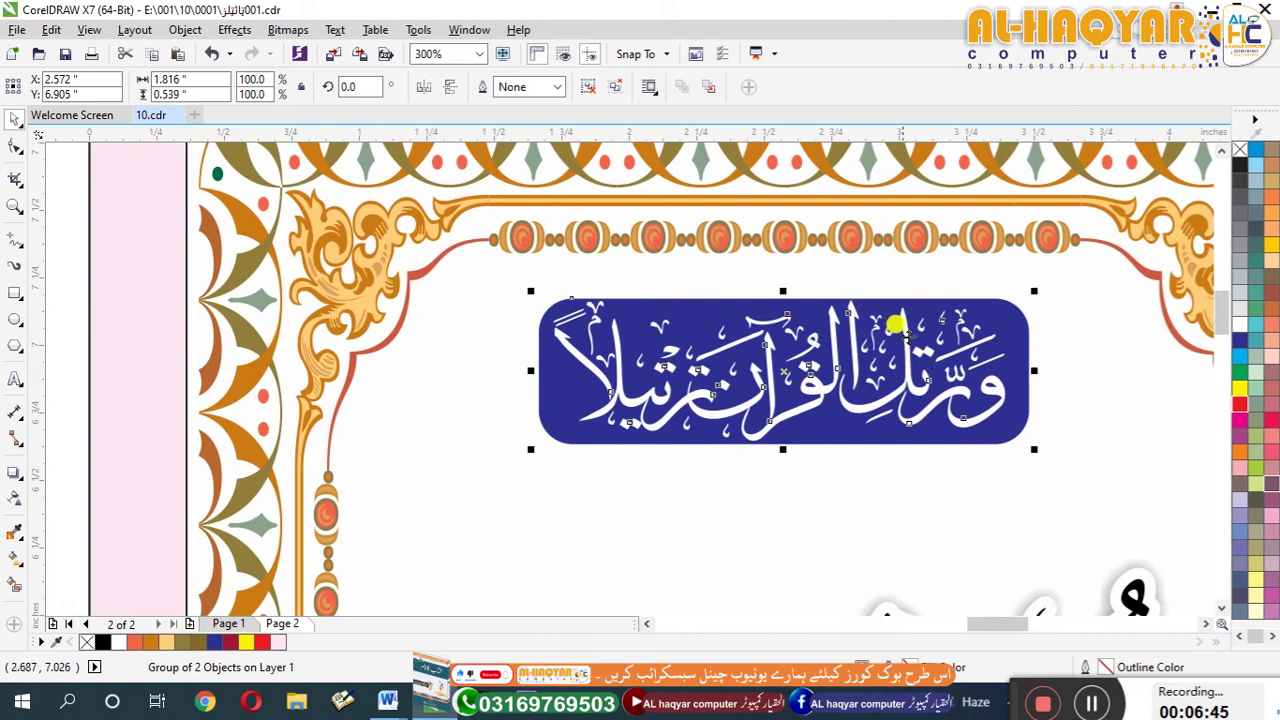
mouse_move(862, 378)
left_mouse_down()
mouse_move(849, 371)
mouse_move(834, 391)
mouse_move(851, 400)
left_mouse_up()
key("F4")
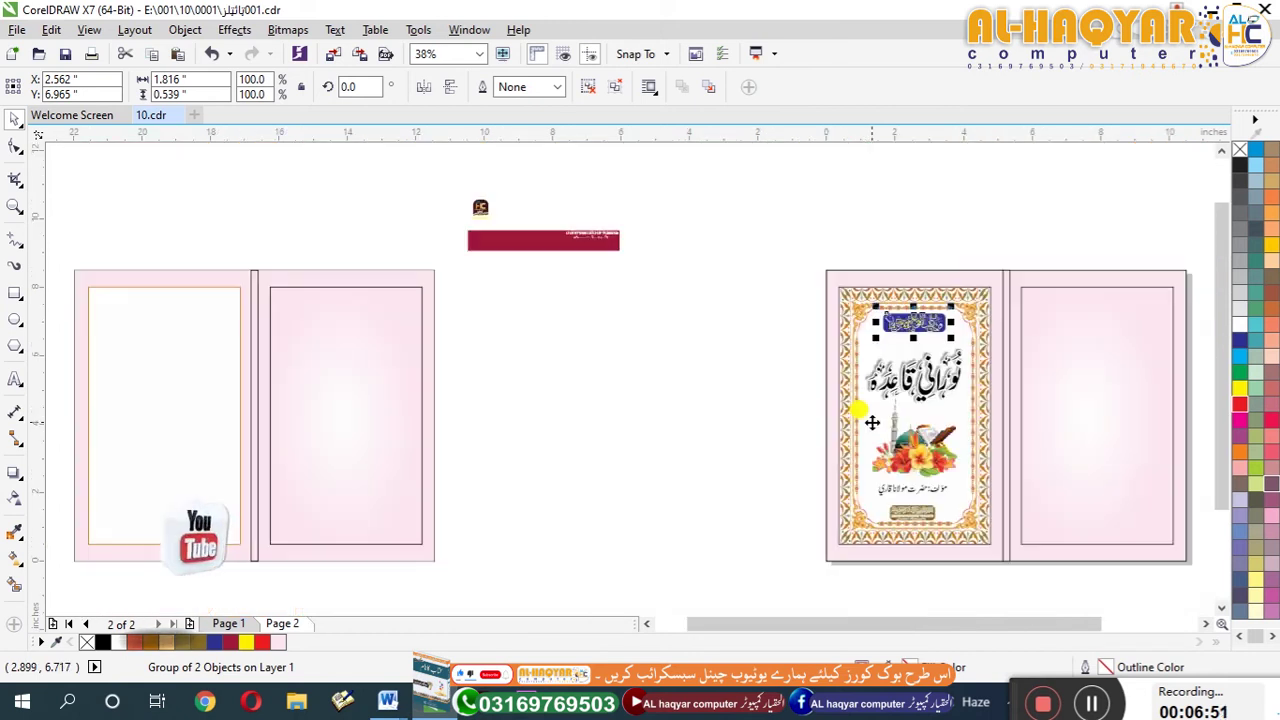
left_click(671, 253)
Draw a rectangle about 4.43 × 0.75 inches across the bottom of the right inner panel.
left_click_drag(655, 195, 394, 297)
left_click(15, 293)
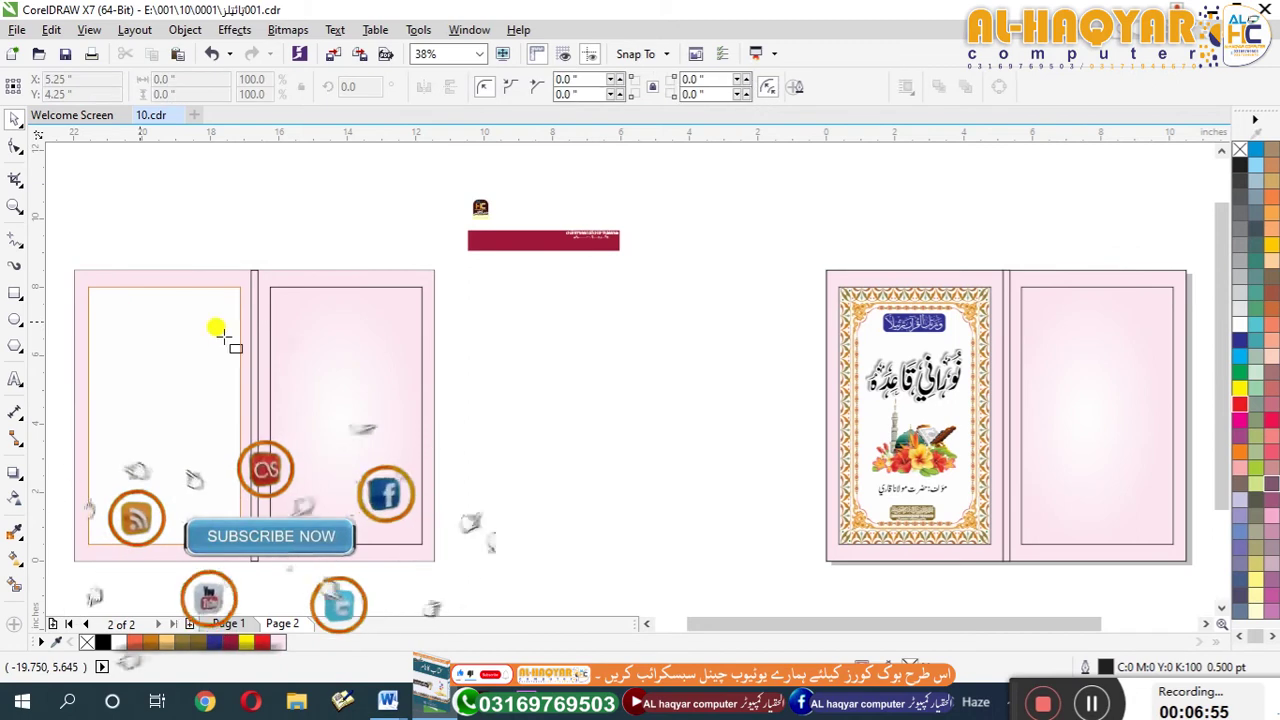
mouse_move(1014, 513)
left_mouse_down()
mouse_move(1166, 531)
mouse_move(1180, 550)
left_mouse_up()
key("space")
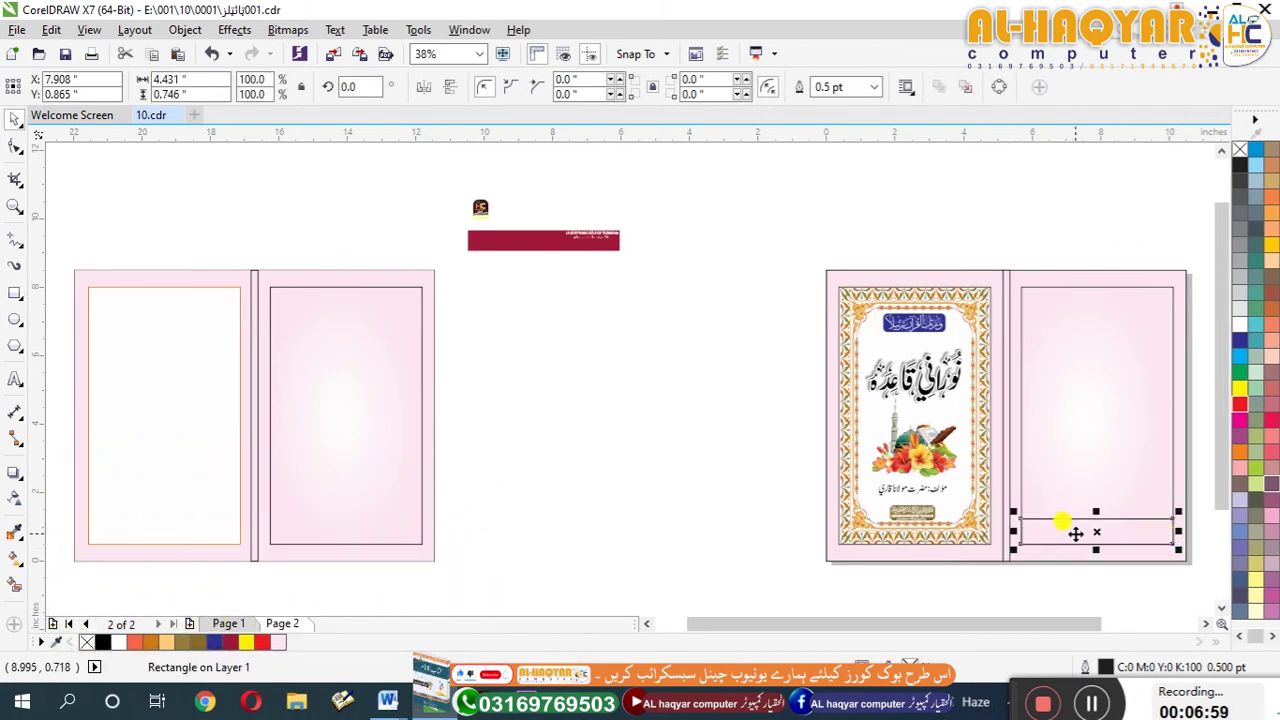
Fill the new bottom rectangle with dark crimson and remove its outline.
key("shift+F2")
left_click(232, 640)
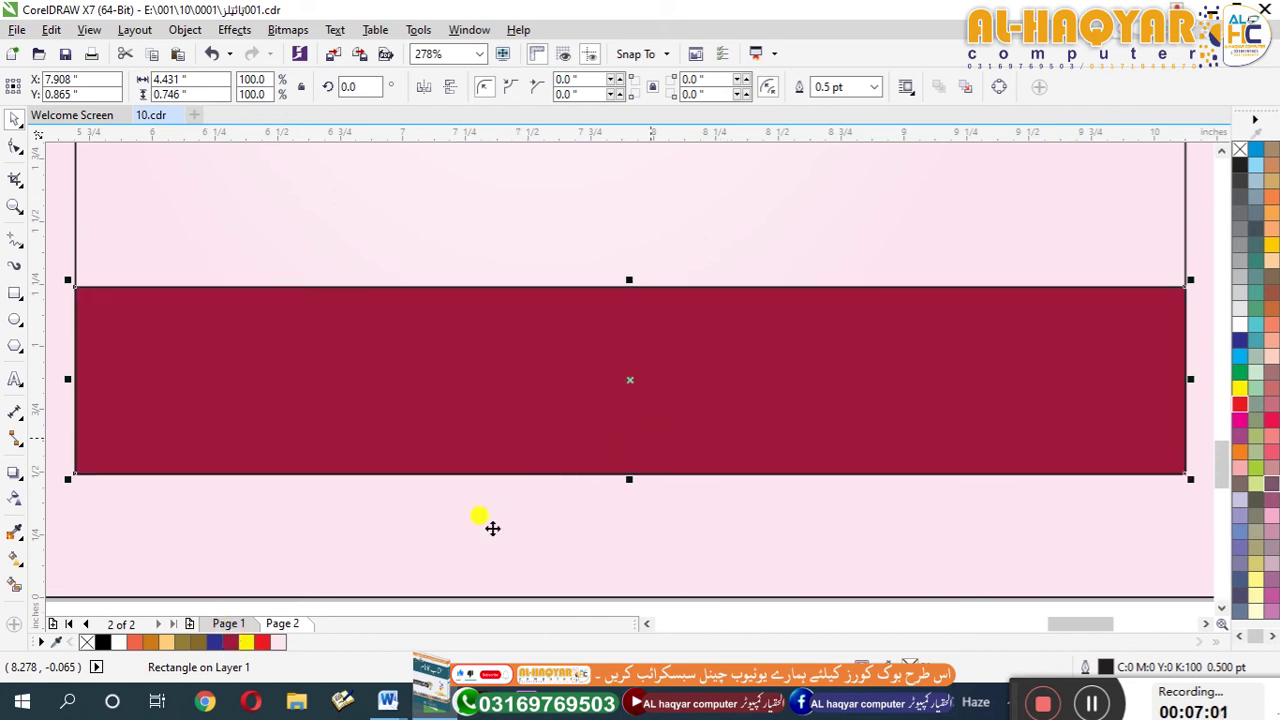
right_click(84, 641)
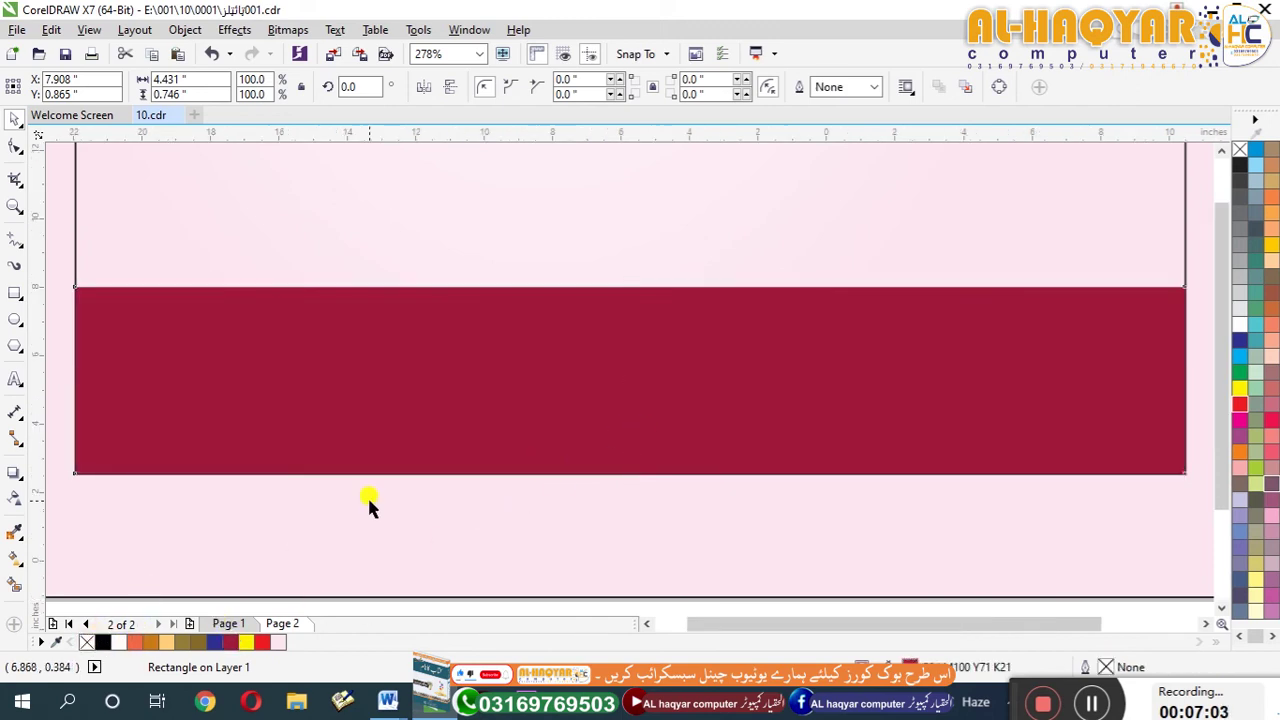
Move the white publisher text onto the right end of the crimson band and enlarge it to about 2.08 × 0.72 inches.
key("F3")
left_click_drag(578, 235, 1100, 518)
scroll(1100, 522, "up", 4)
scroll(1045, 507, "down", 2)
left_click_drag(1118, 527, 1150, 540)
left_click_drag(970, 464, 1040, 464)
Place the publisher logo with its phone numbers near the left end of the crimson band, enlarged to about 0.54 × 0.72 inches.
key("F4")
left_click_drag(481, 207, 1099, 540)
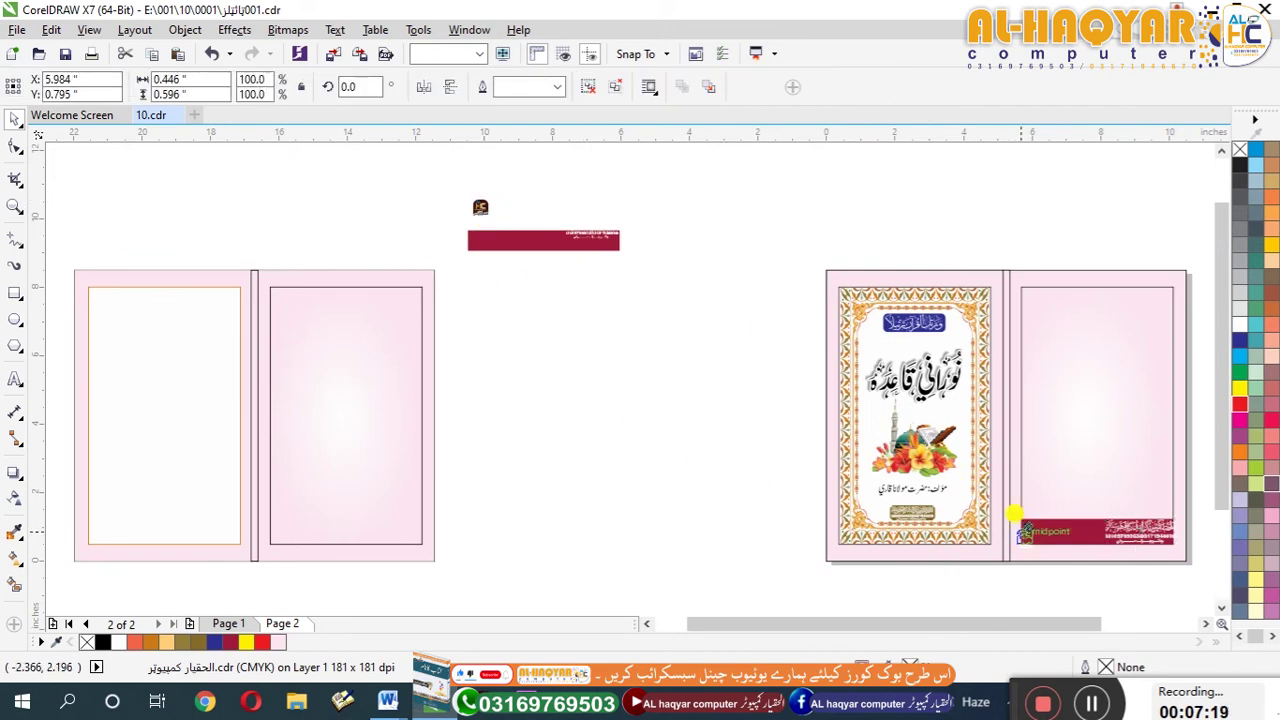
key("shift+F2")
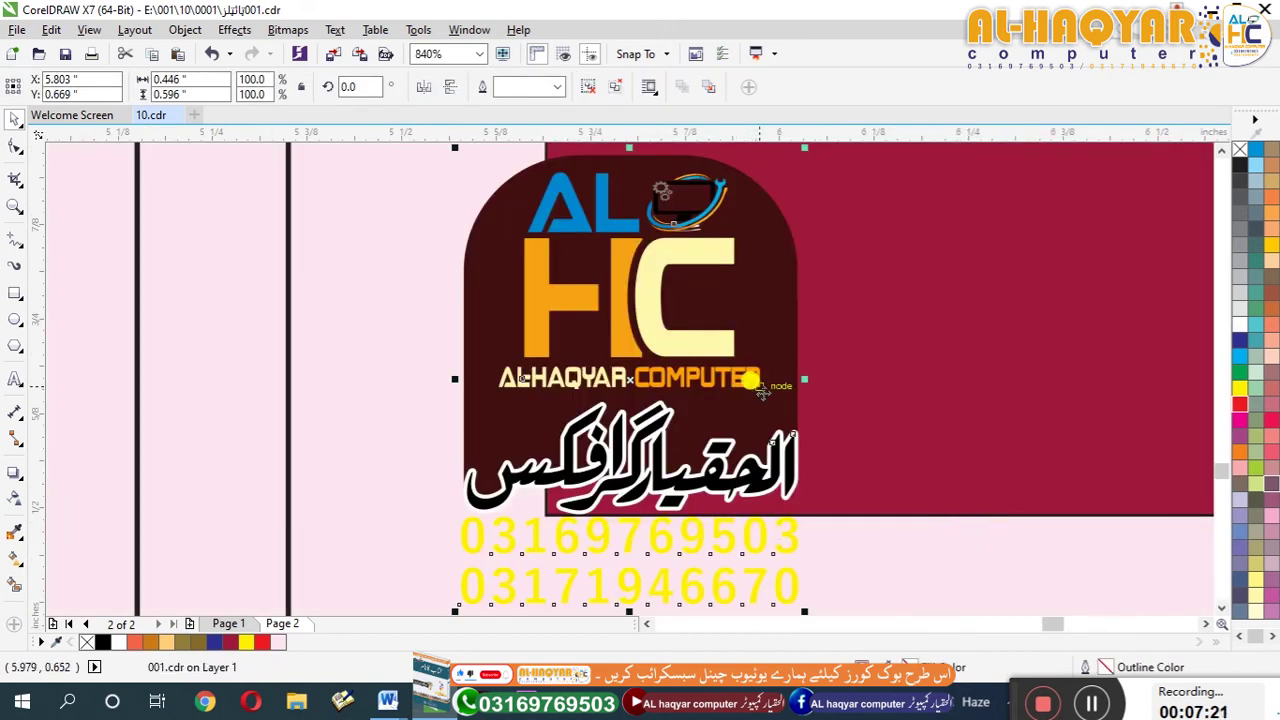
scroll(752, 378, "down", 2)
left_click_drag(720, 370, 758, 268)
mouse_move(843, 402)
left_mouse_down()
mouse_move(886, 429)
mouse_move(842, 418)
left_mouse_up()
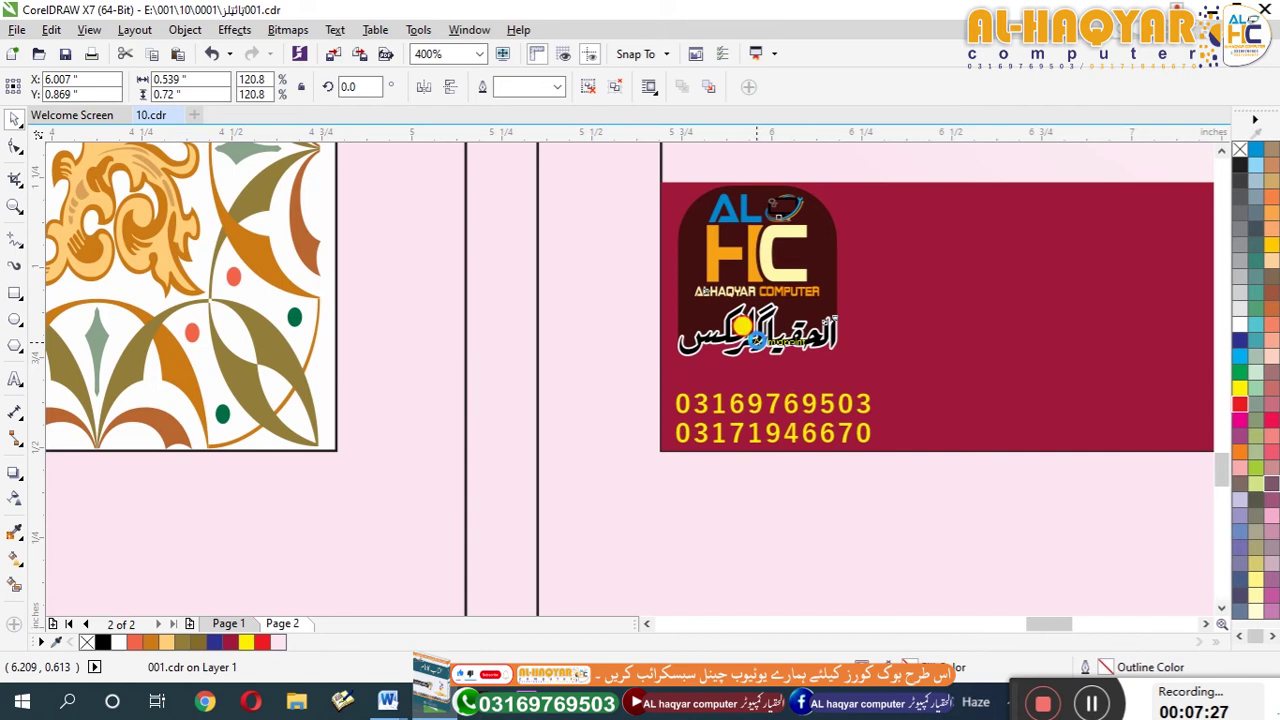
left_click_drag(741, 325, 818, 332)
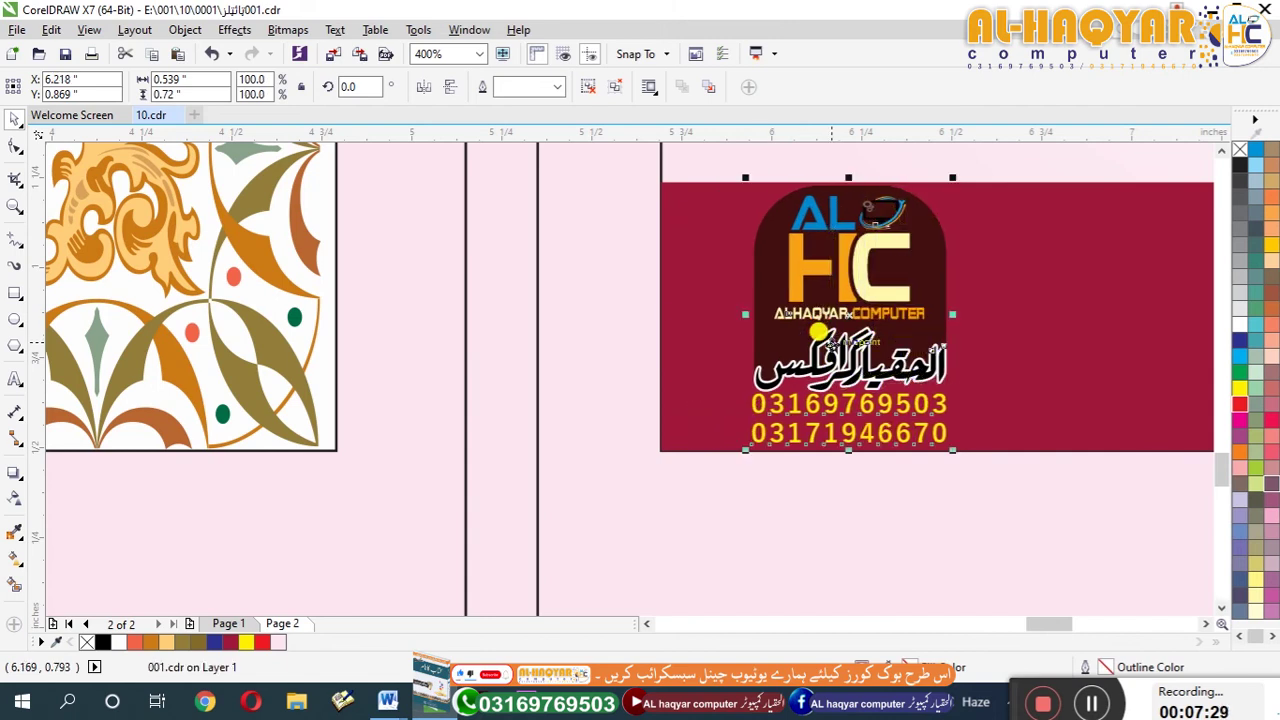
Delete the leftover cover layout and spare crimson bar lying outside the page.
key("F4")
left_click(691, 296)
left_click_drag(696, 193, 49, 586)
key("Delete")
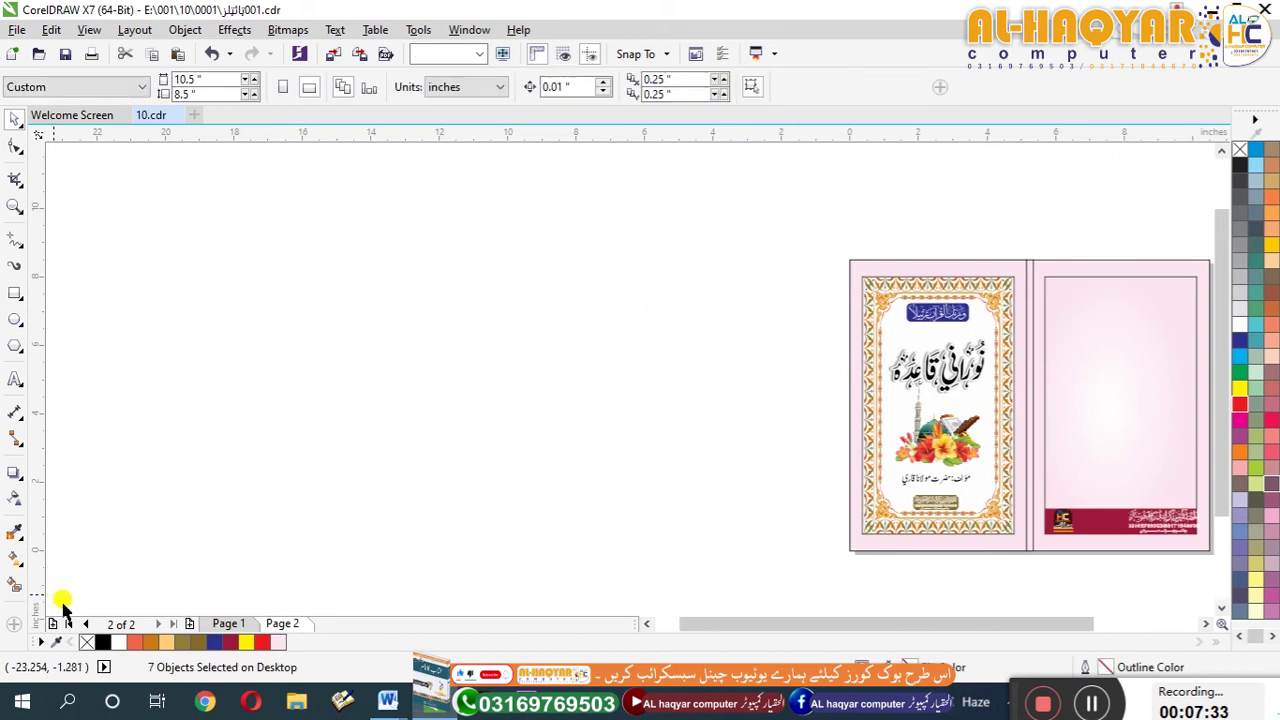
key("F4")
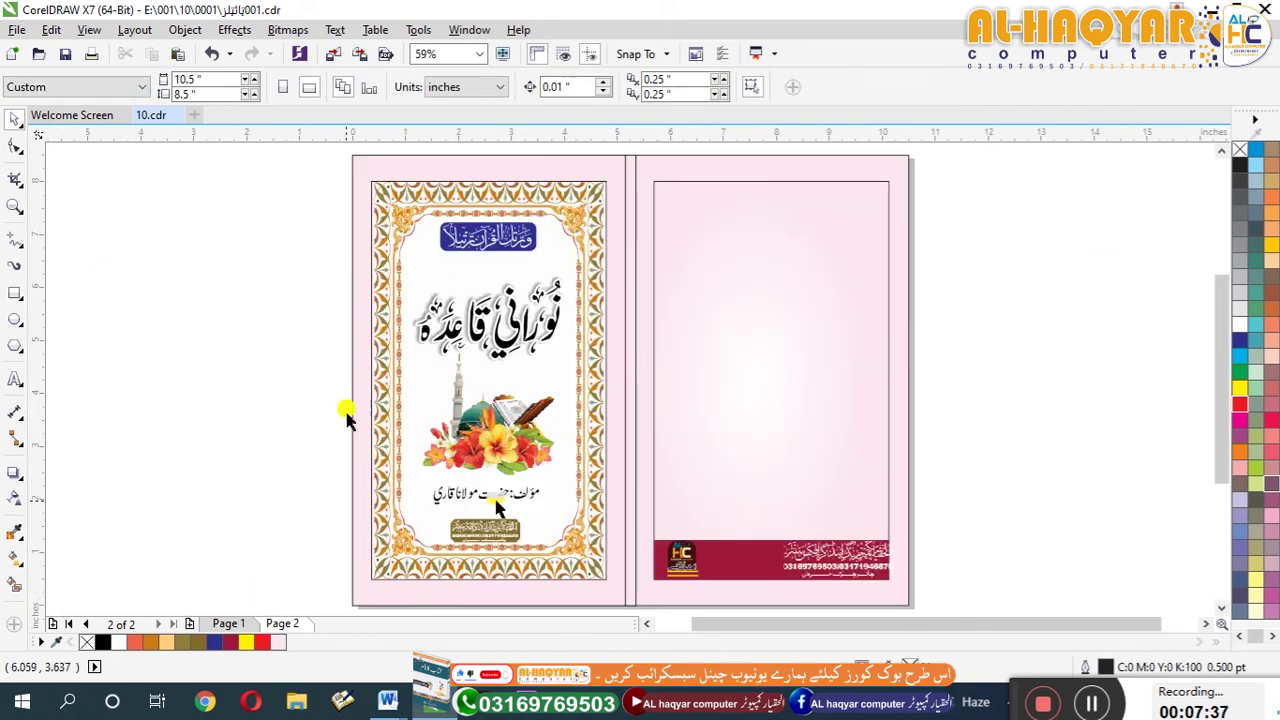
left_click(514, 300)
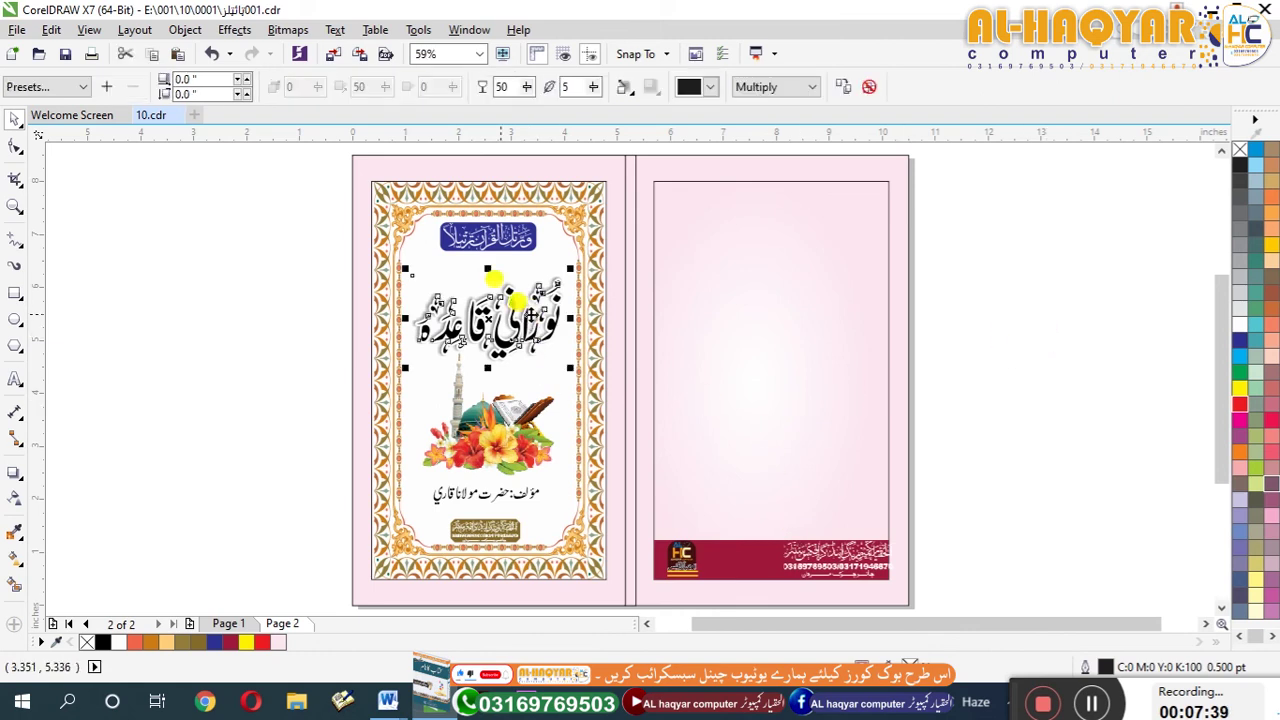
left_click(838, 240)
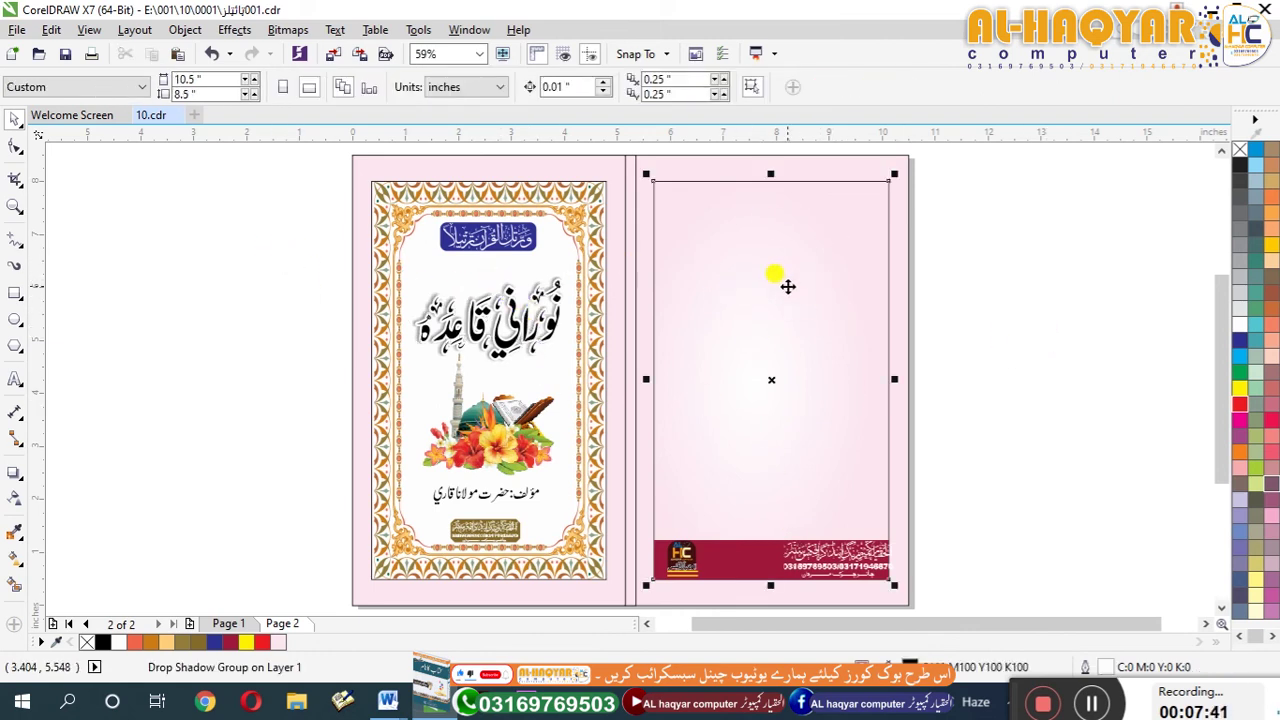
left_click(780, 345)
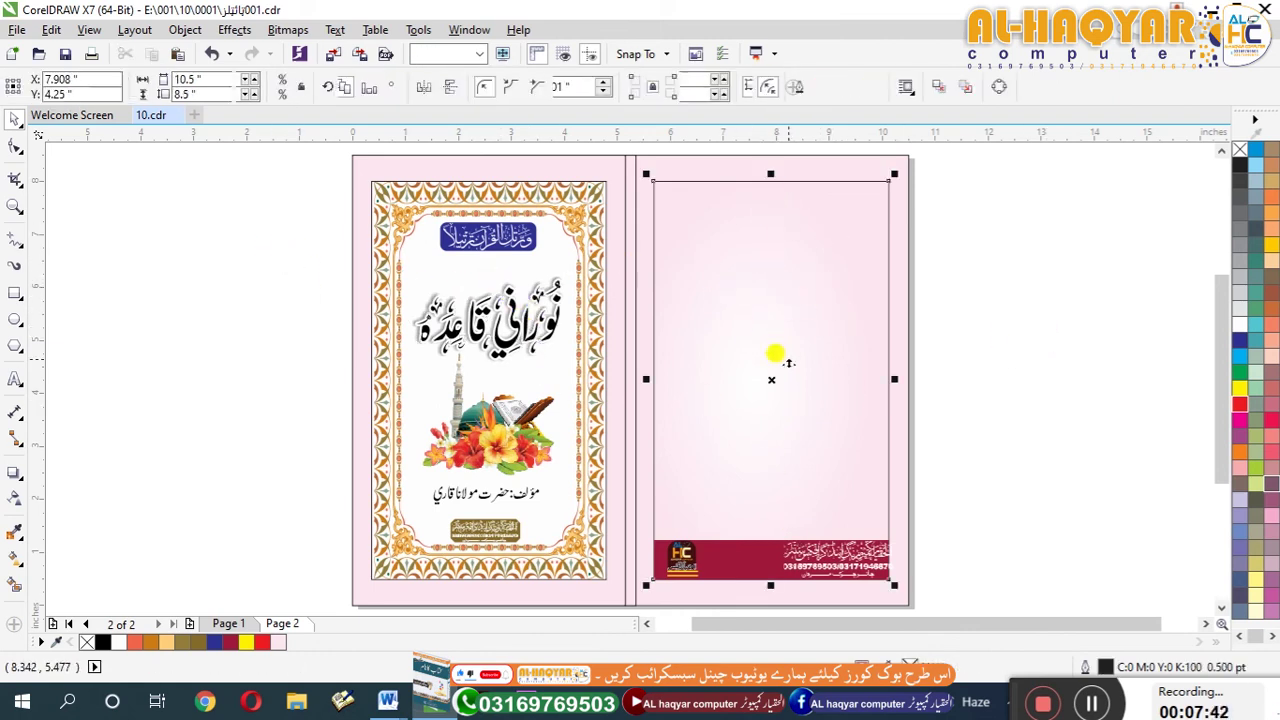
Shift the white publisher text left along the crimson band, clear of the panel's right edge.
left_click(858, 548)
left_click_drag(818, 546, 810, 546)
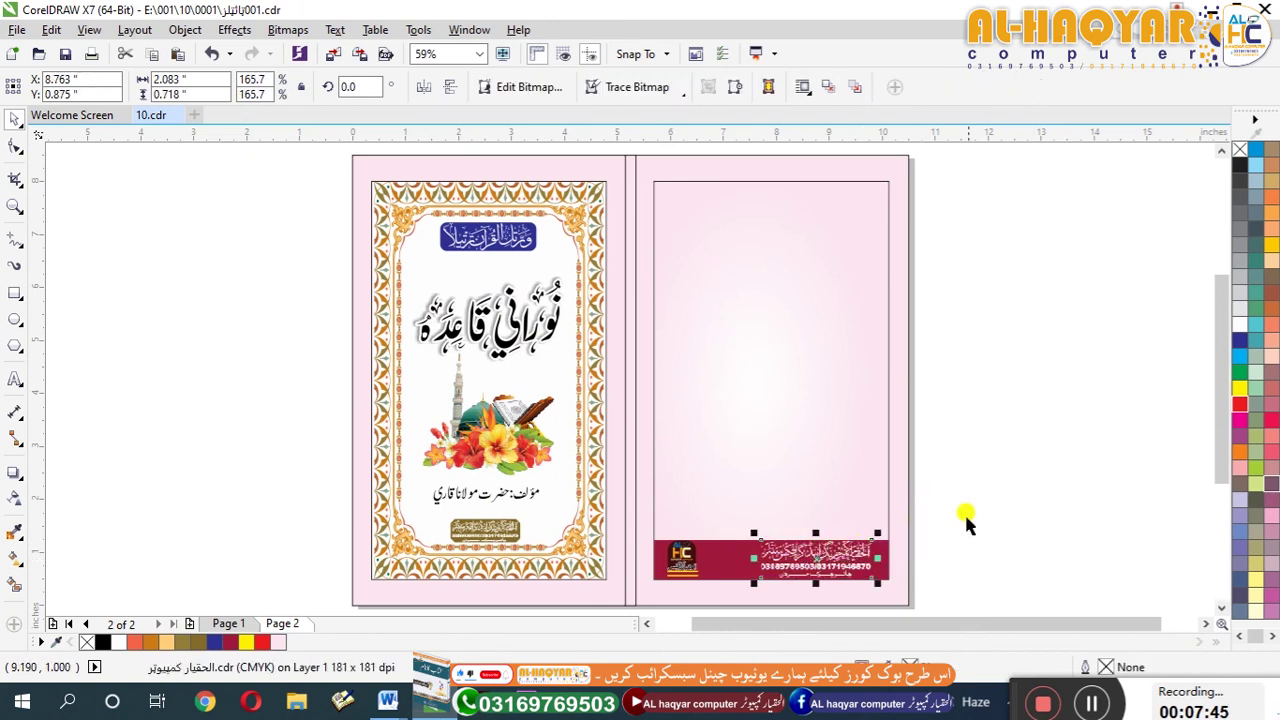
Try to centre the white publisher text horizontally on the crimson band, and undo the alignment.
left_click(747, 557, "shift")
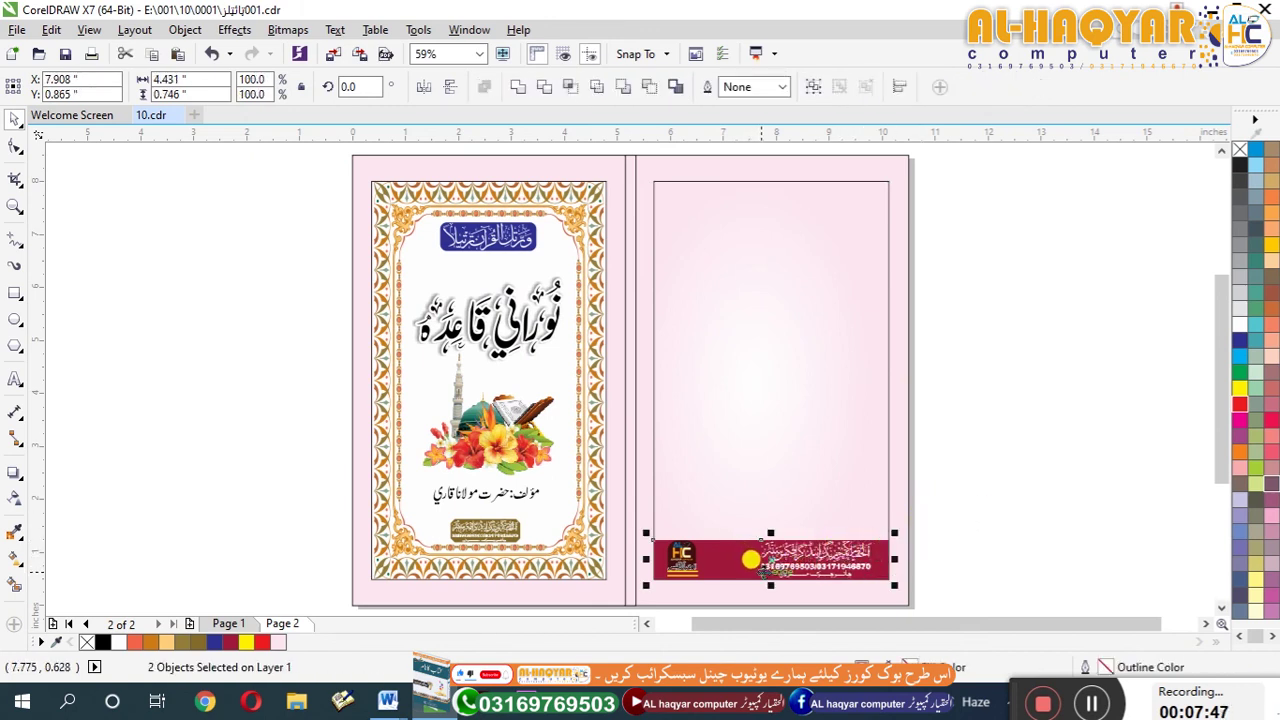
key("c")
key("ctrl+z")
left_click(994, 420)
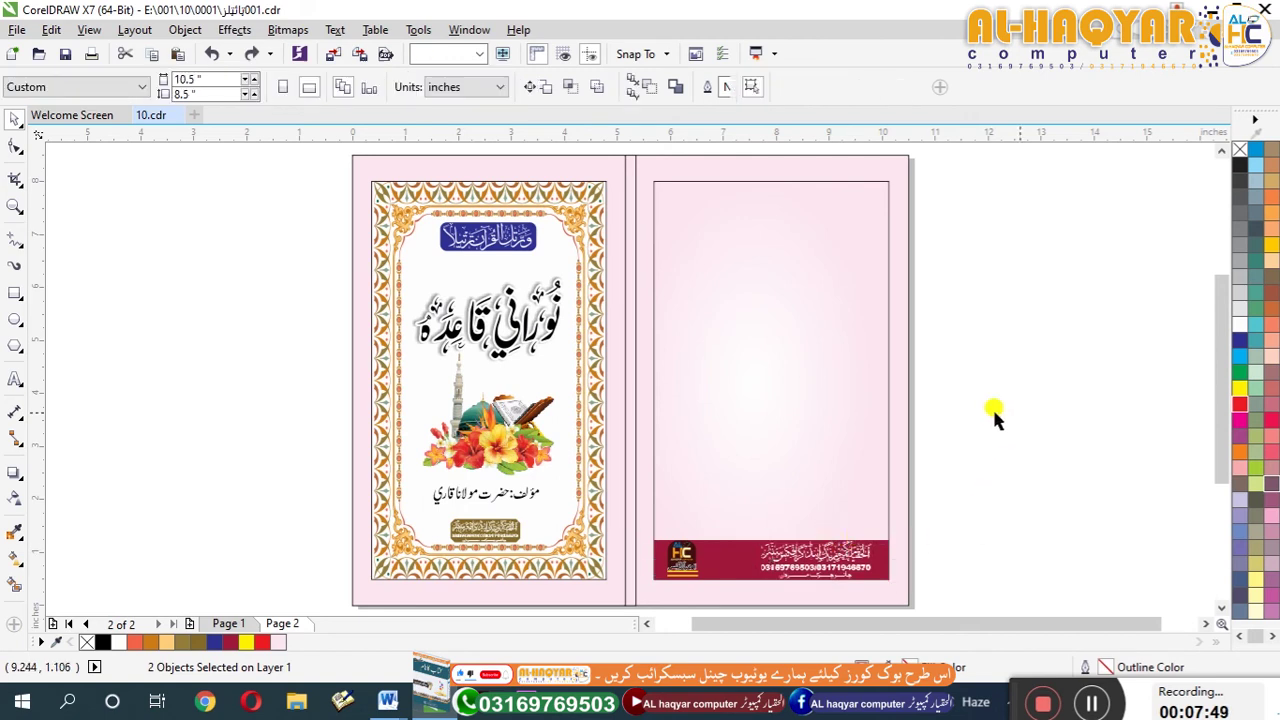
left_click(801, 270)
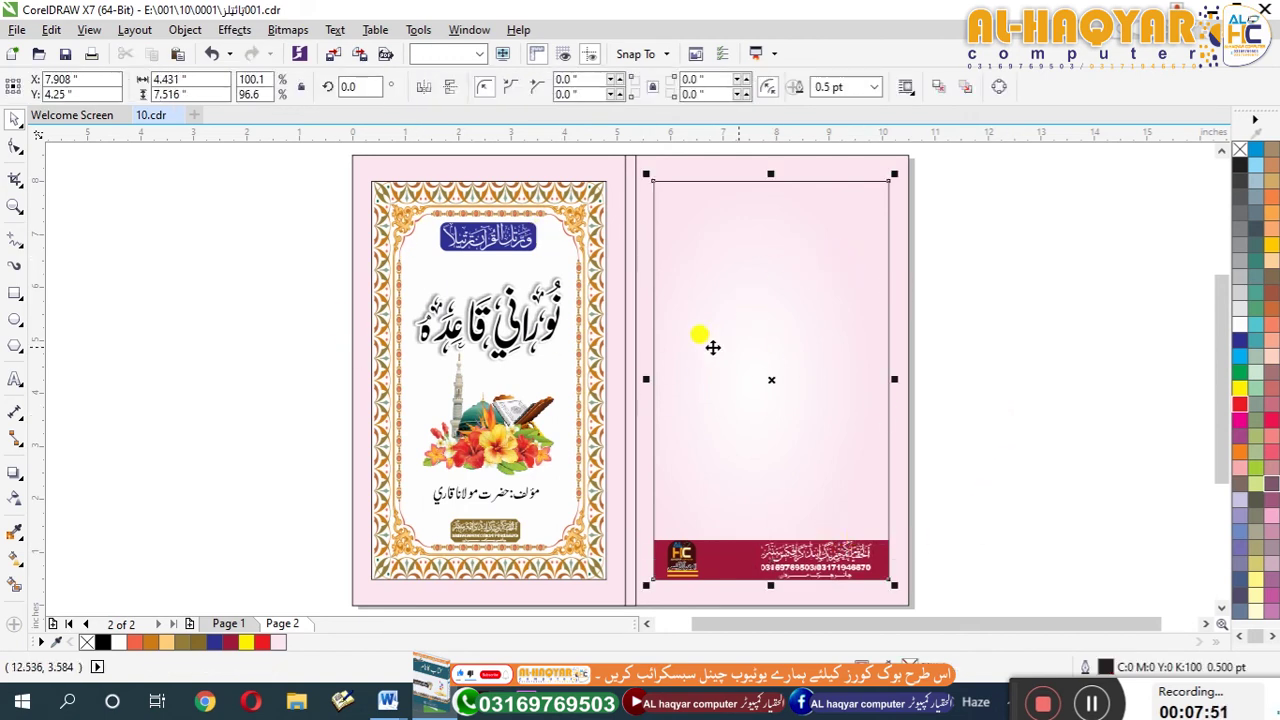
left_click(1006, 302)
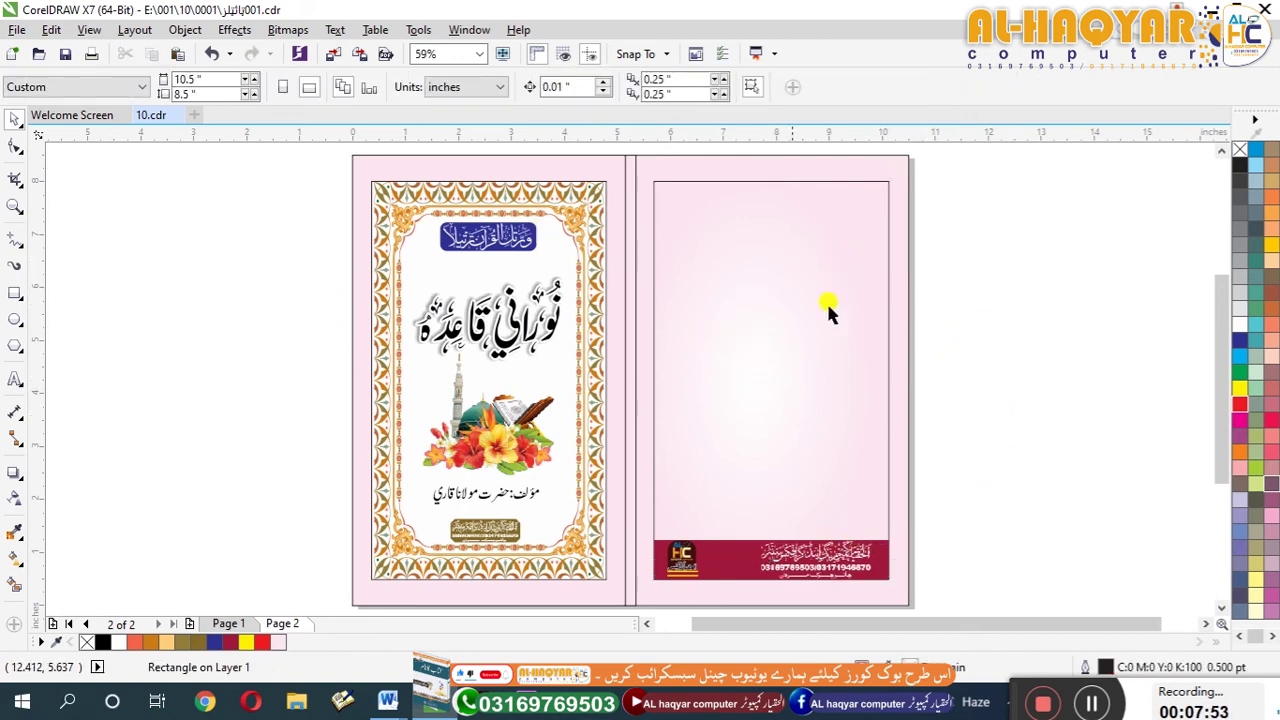
Crop out the front half of the cover at 5.15 × 8.5 inches and convert it to a 300 dpi CMYK bitmap with transparent background.
left_click(15, 182)
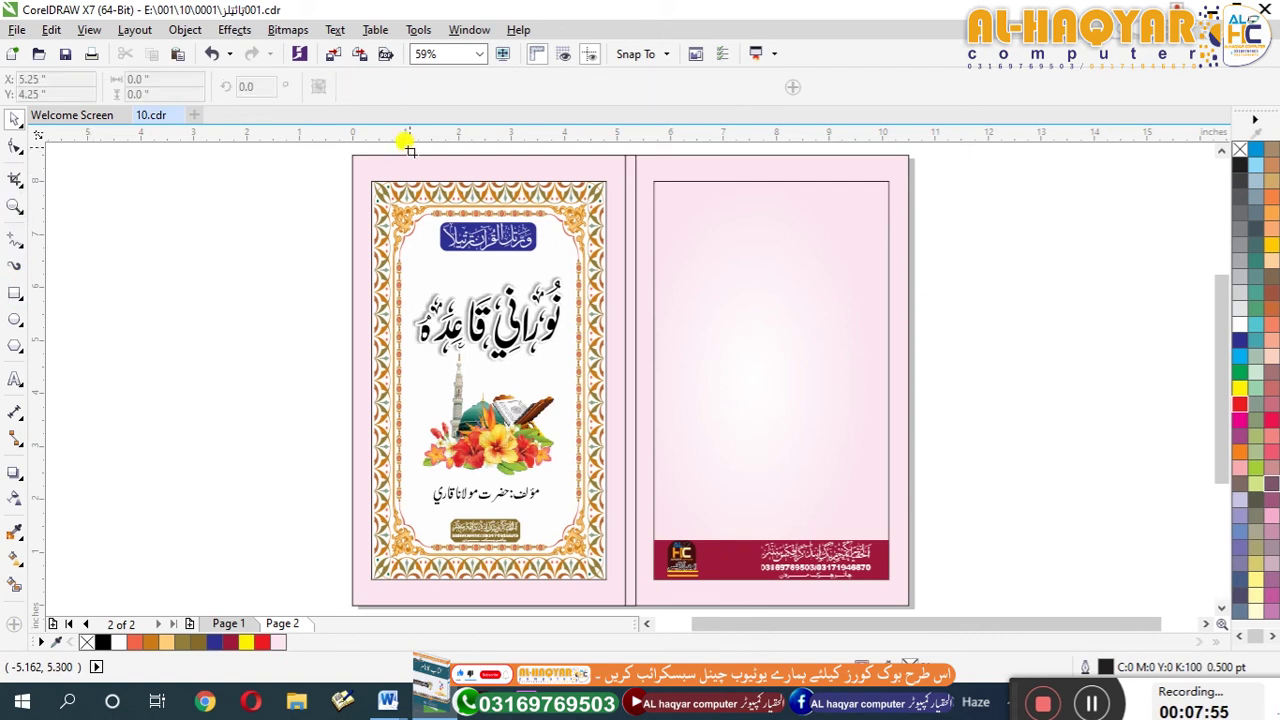
left_click_drag(350, 152, 620, 564)
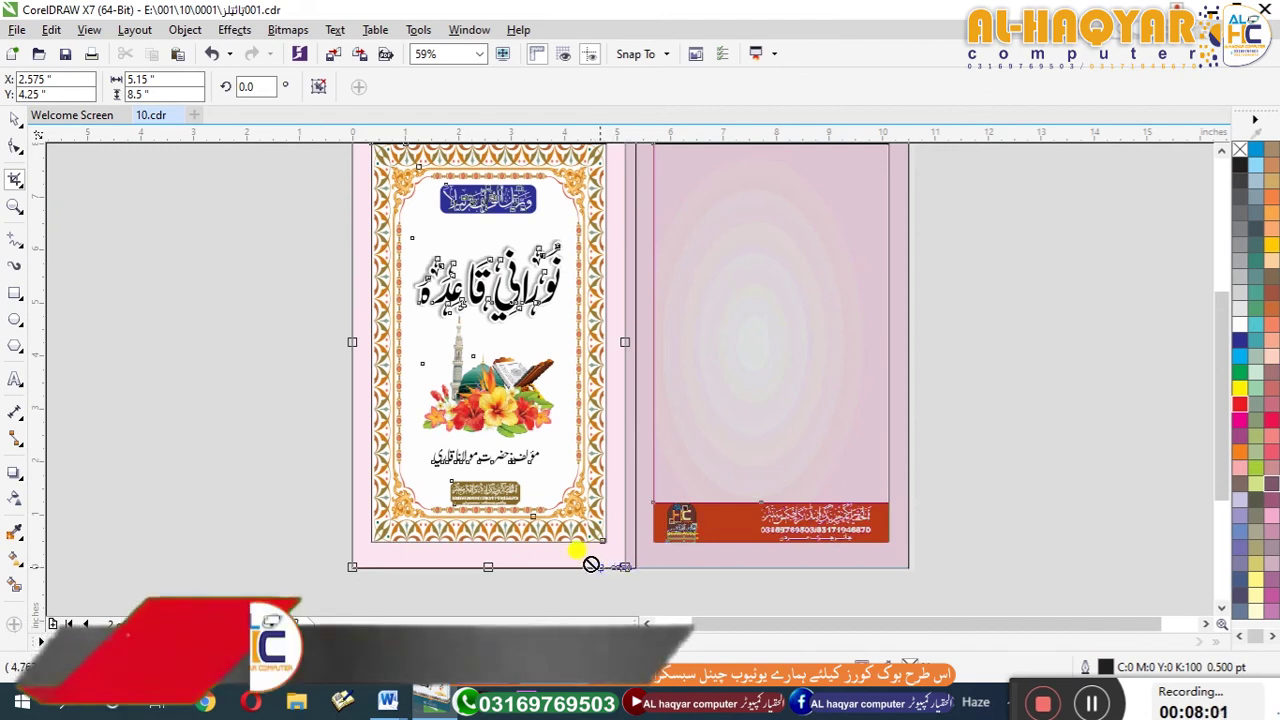
double_click(580, 557)
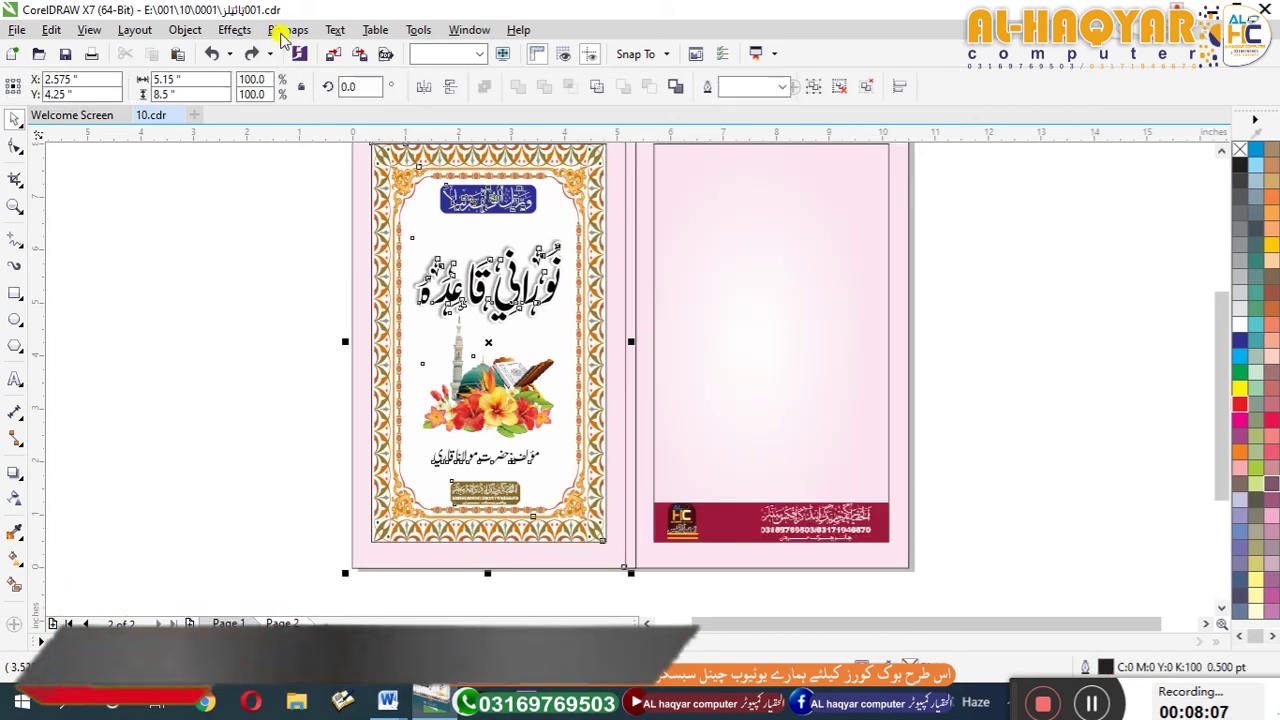
left_click(287, 30)
left_click(330, 49)
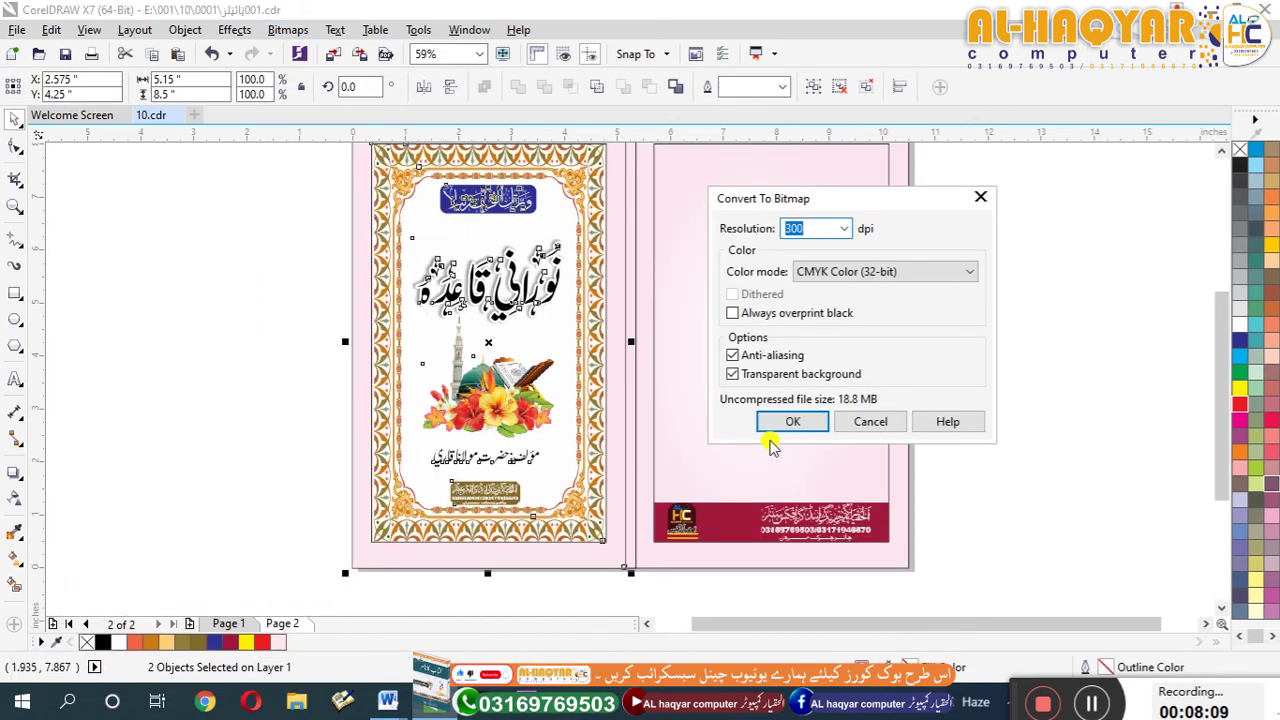
left_click(795, 422)
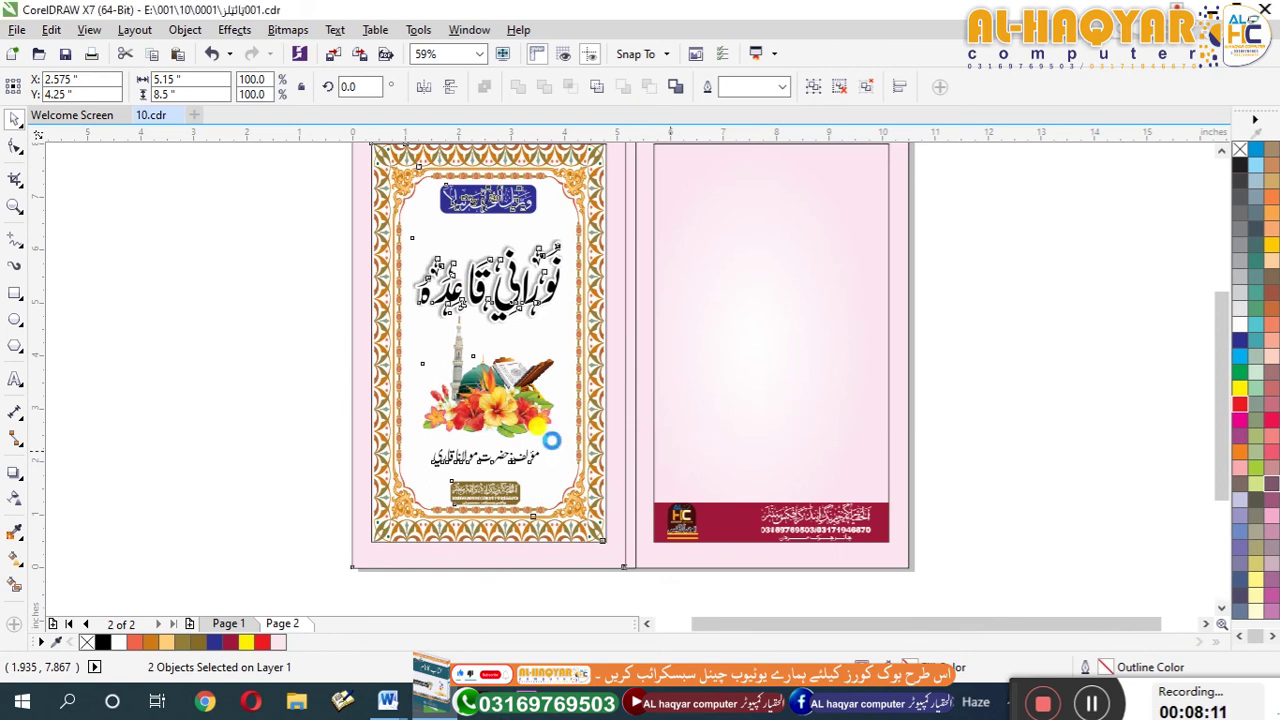
Place the front-cover bitmap on the blank back panel, scaled down to about 3.36 × 6.08 inches and skewed vertically for perspective.
left_click_drag(366, 528, 780, 375)
left_click_drag(682, 336, 680, 288)
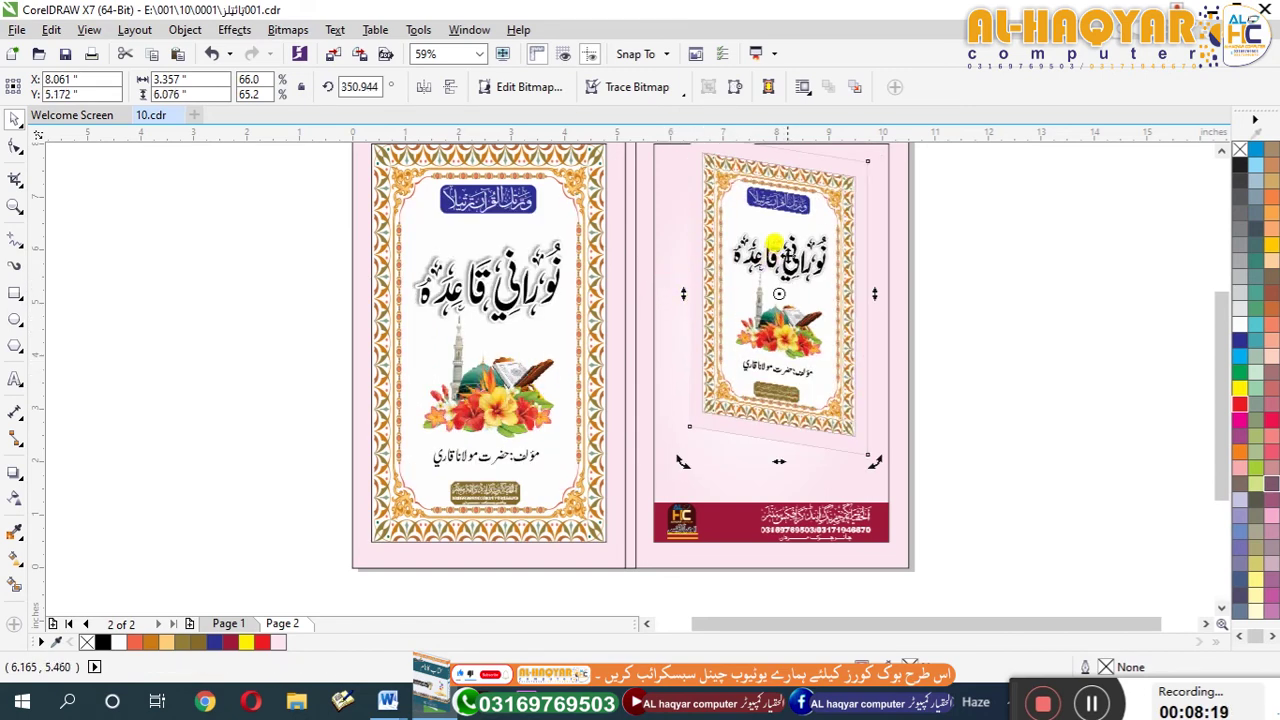
left_click(788, 256)
left_click_drag(812, 219, 813, 254)
Reduce the skewed cover to about 2.7 × 4.88 inches and add a vertically mirrored copy beneath it, skewed to follow its lower edge.
left_click_drag(873, 162, 761, 517)
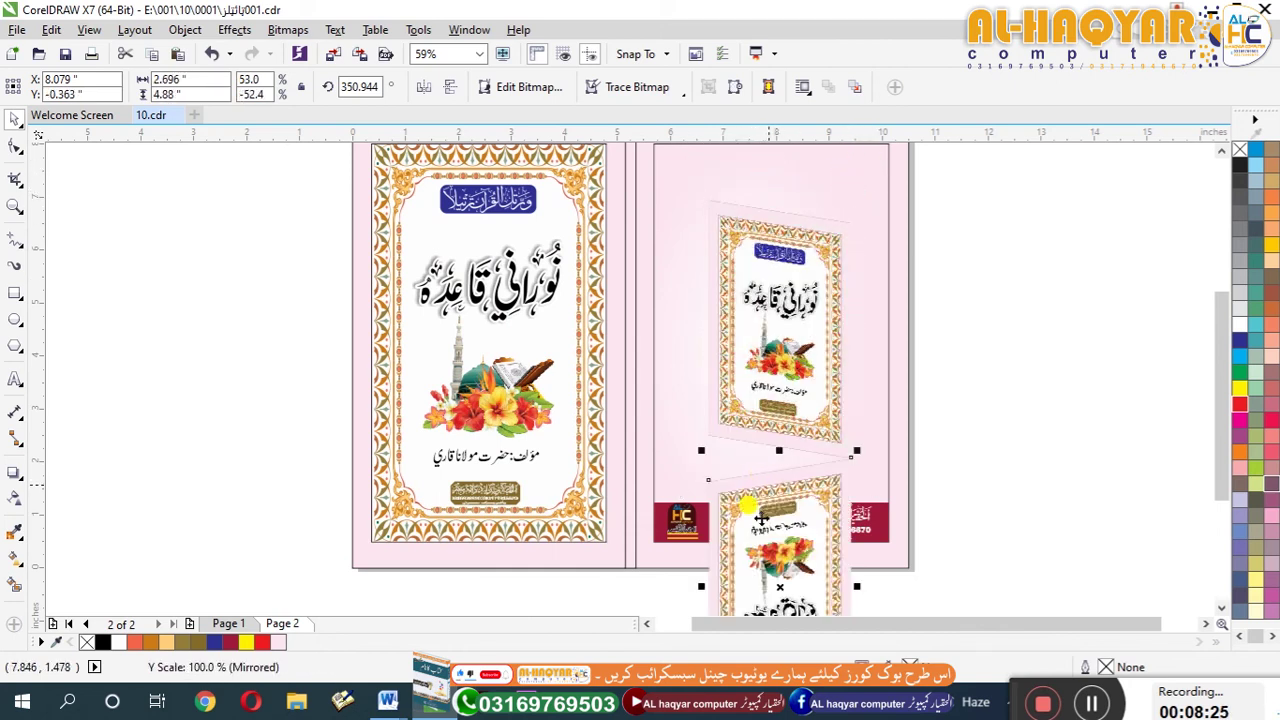
left_click_drag(700, 582, 690, 525)
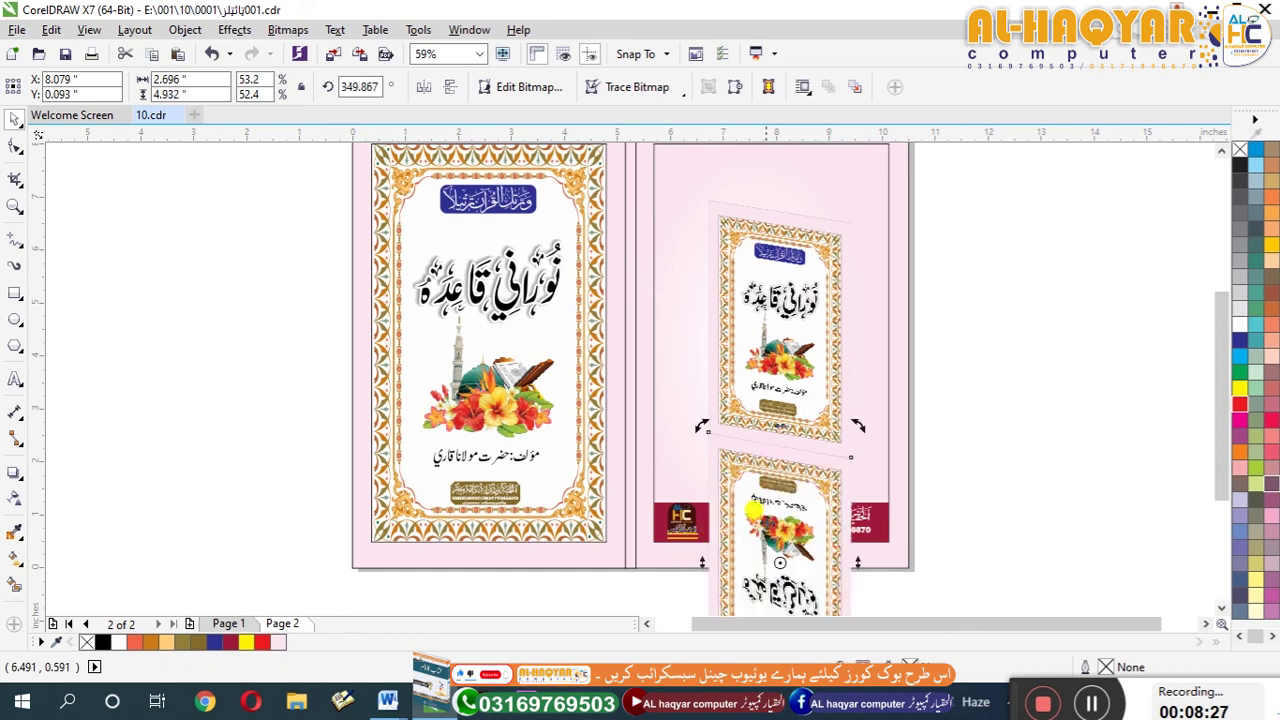
left_click_drag(771, 515, 752, 470)
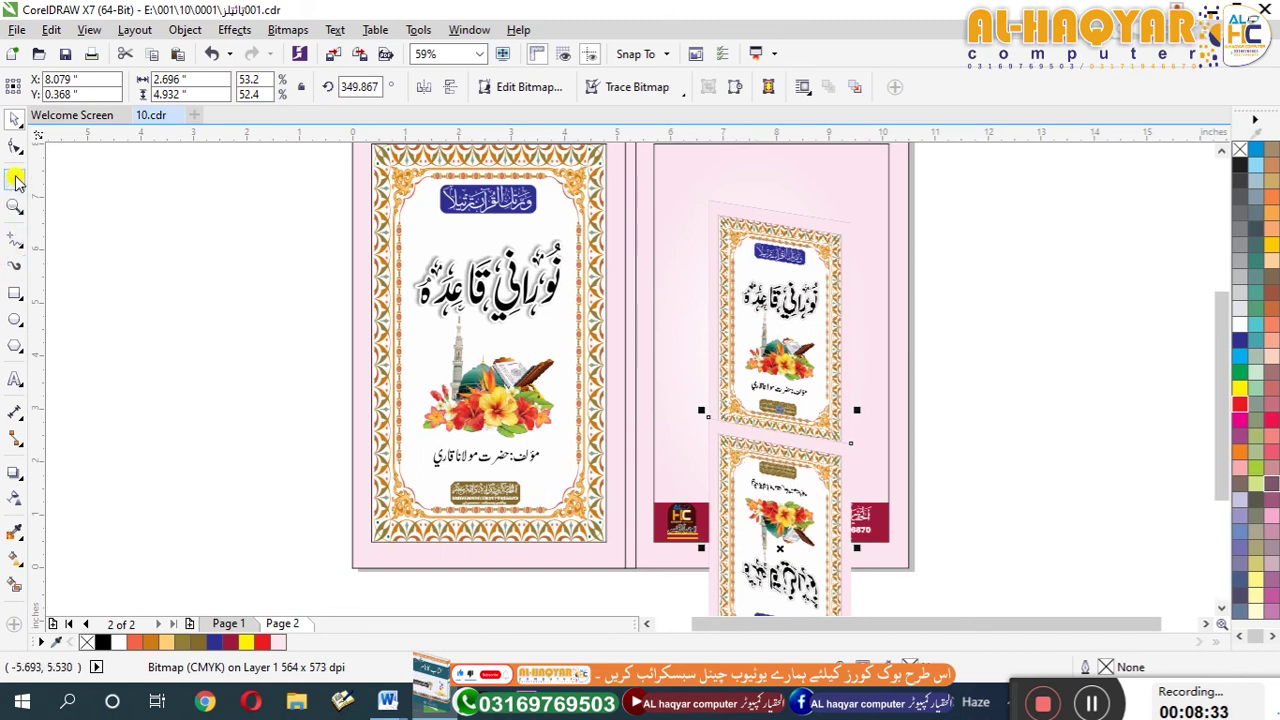
Crop the mirrored copy to its upper part, about 1.41 inches high, so it ends above the crimson band.
left_click_drag(690, 404, 876, 492)
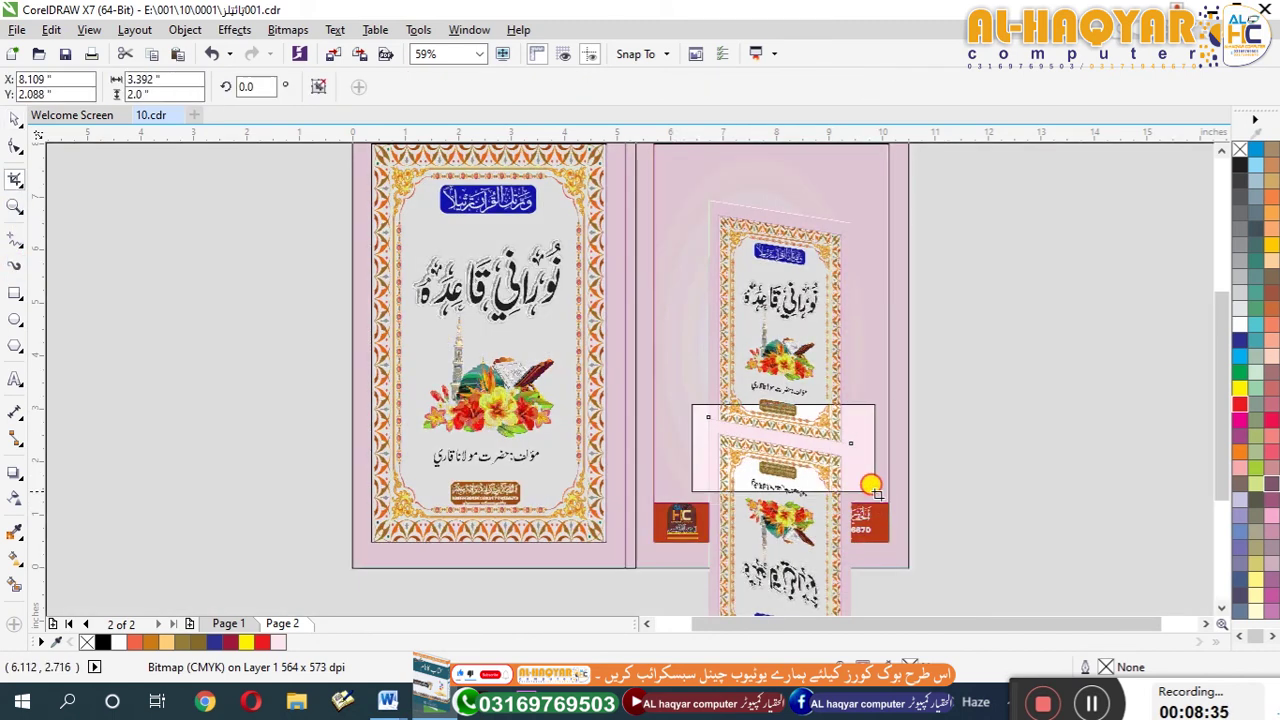
double_click(822, 493)
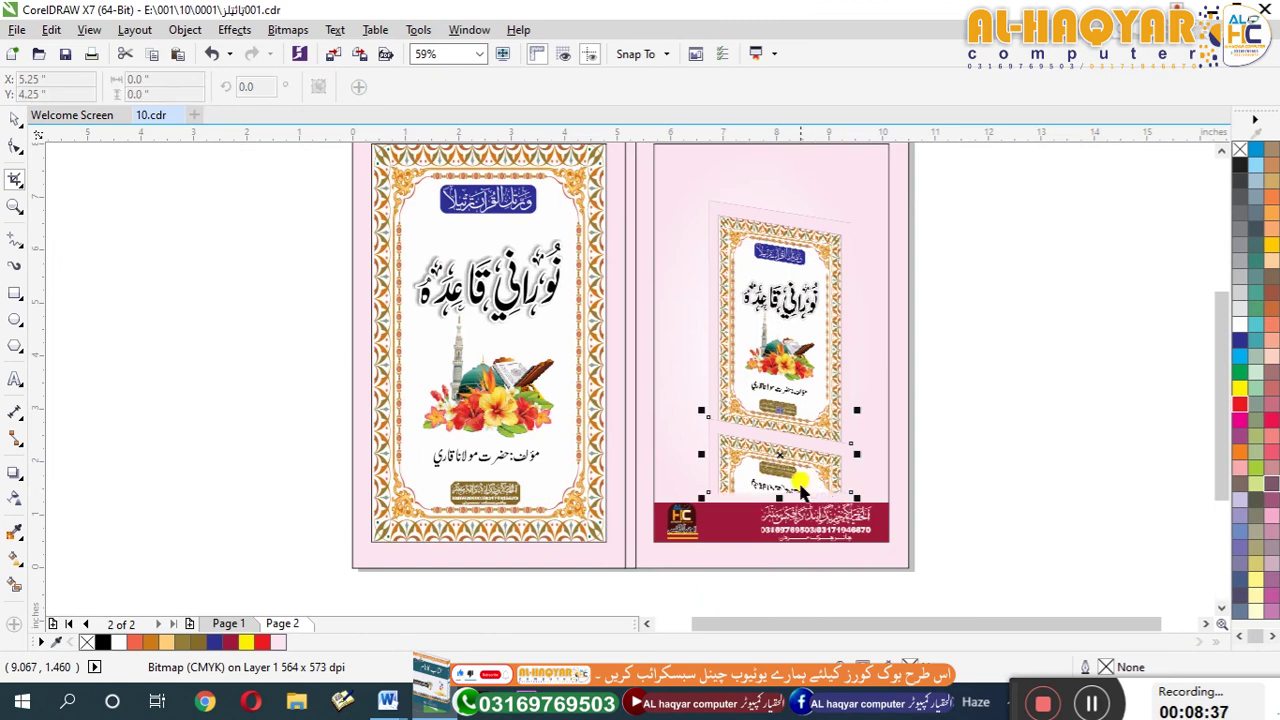
key("space")
Fade the mirrored copy downward with a linear transparency at about -86.4°, ending at 100 percent transparency.
left_click(15, 499)
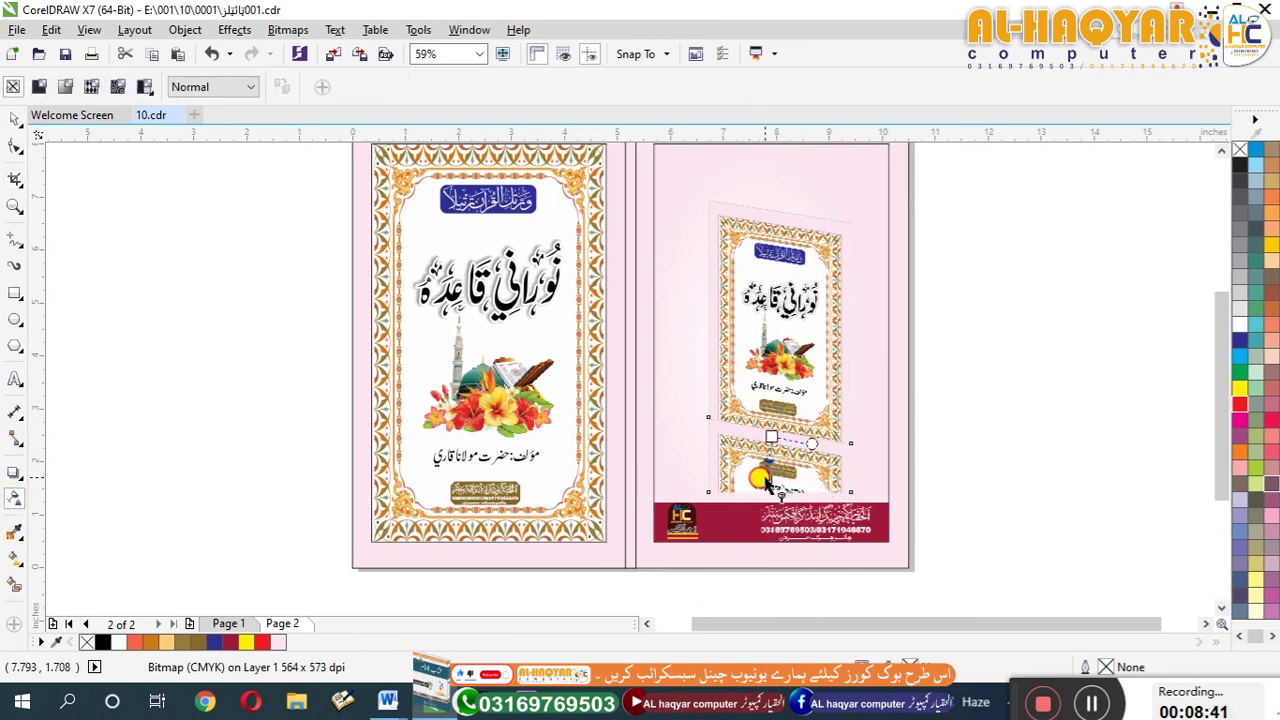
scroll(766, 482, "up", 2)
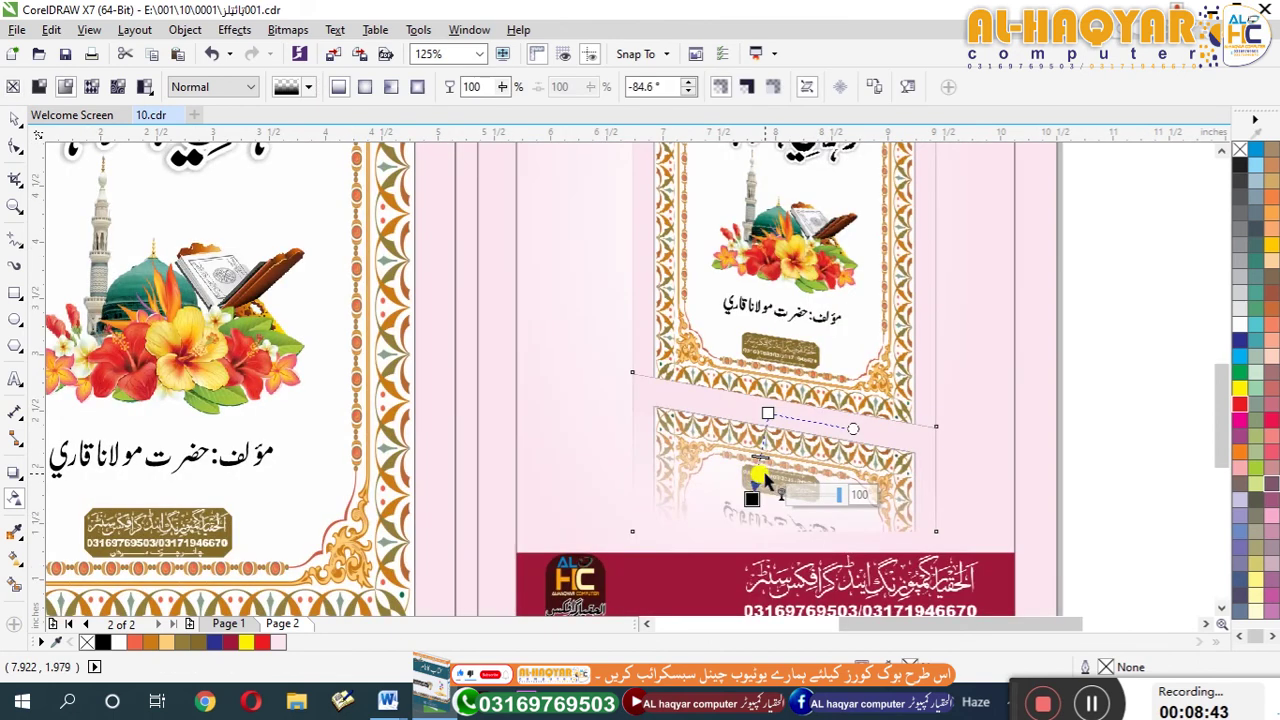
left_click(762, 486)
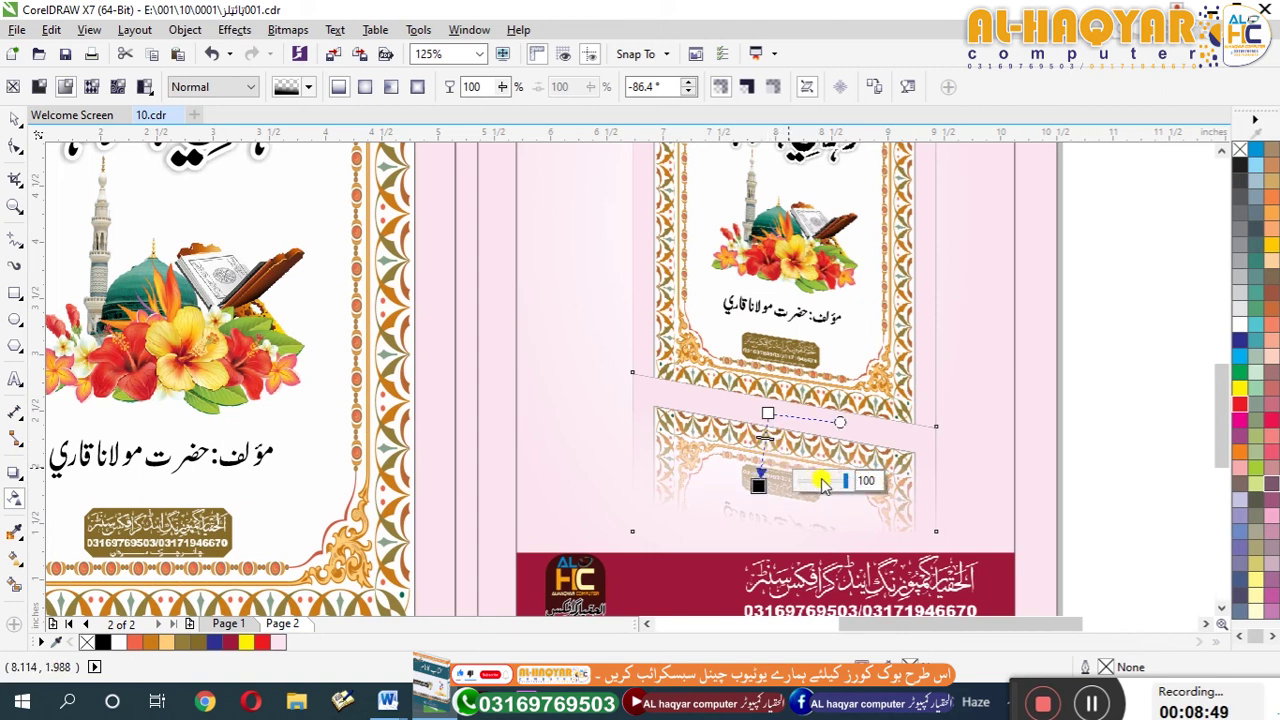
left_click(822, 482)
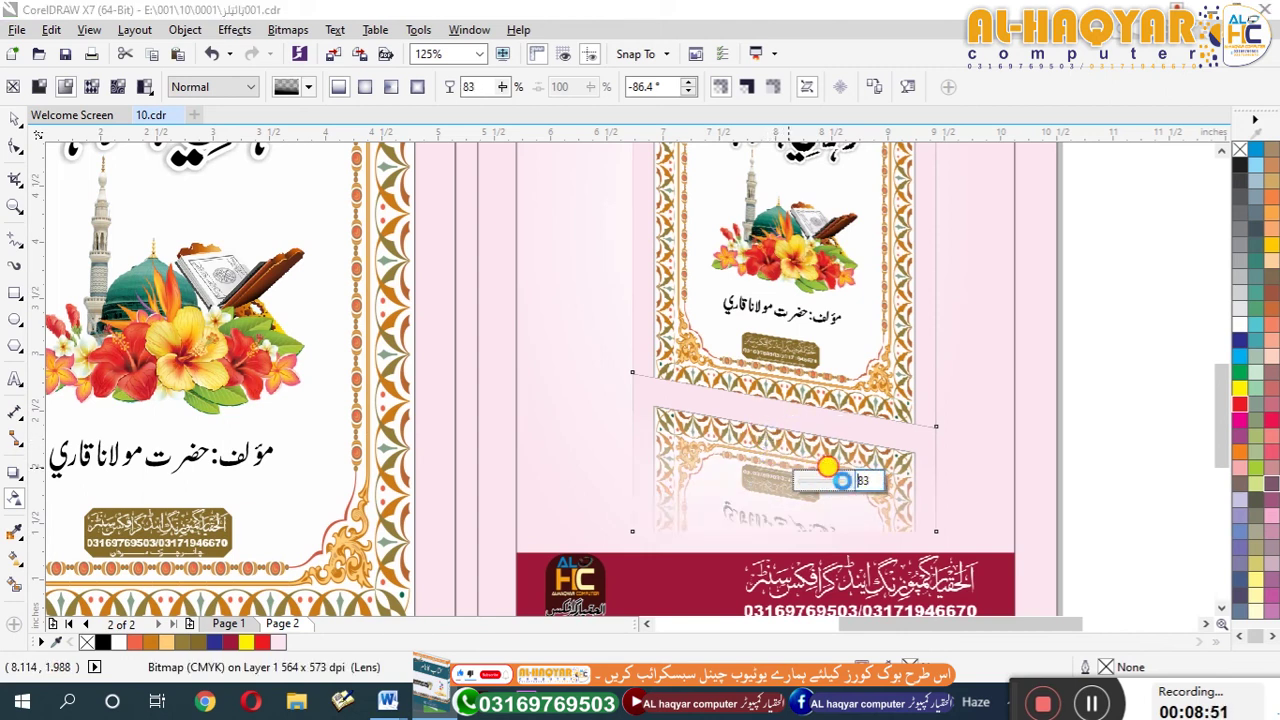
left_click_drag(767, 413, 758, 486)
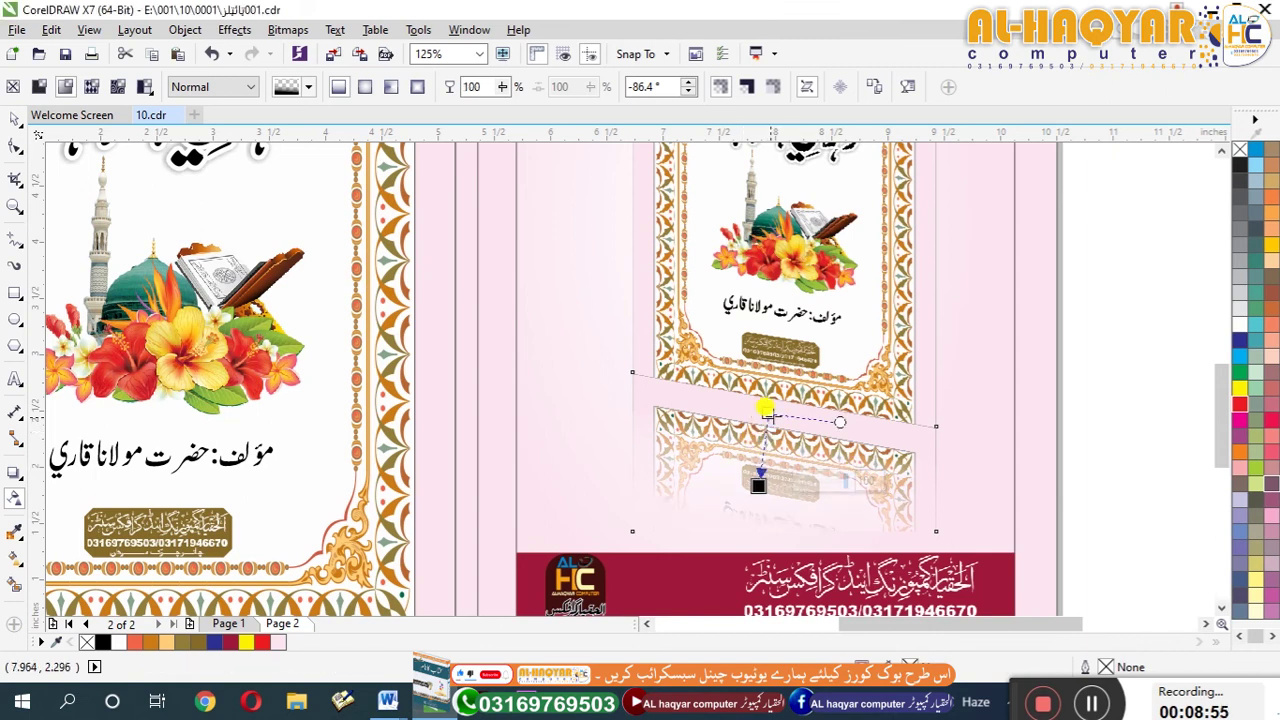
key("space")
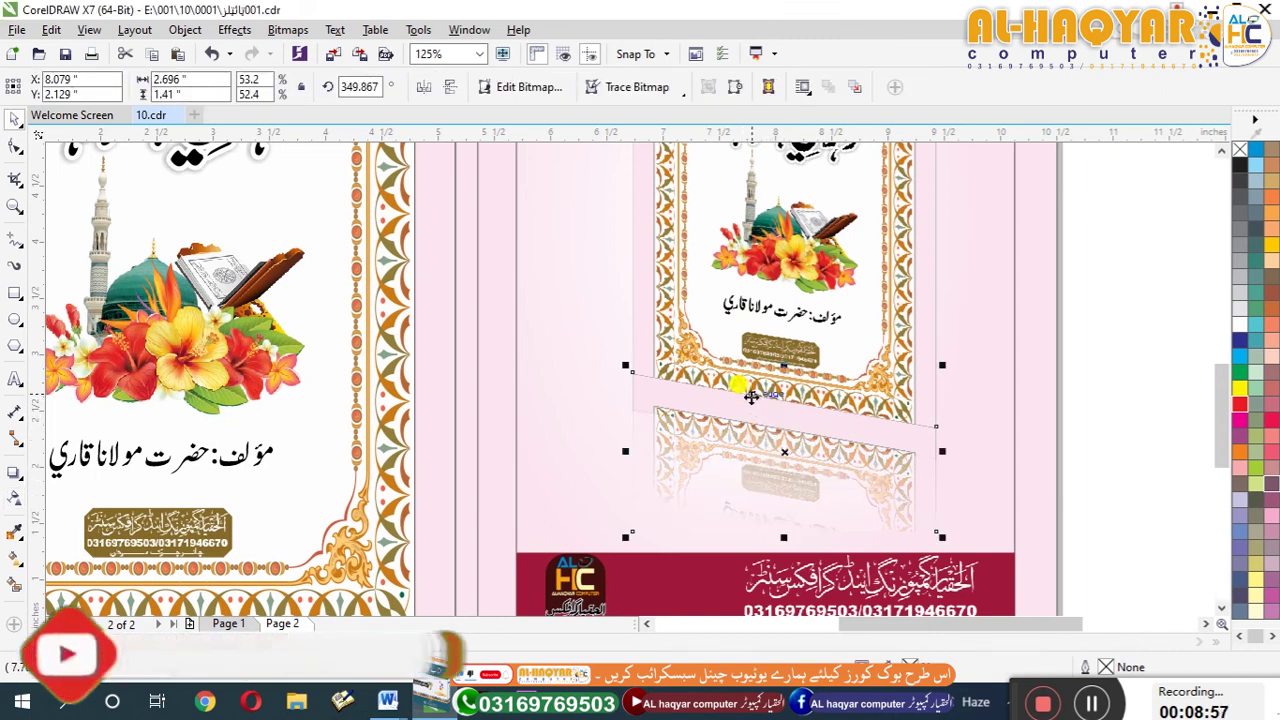
Group the skewed miniature cover with its faded reflection on the back panel.
scroll(752, 404, "down", 2)
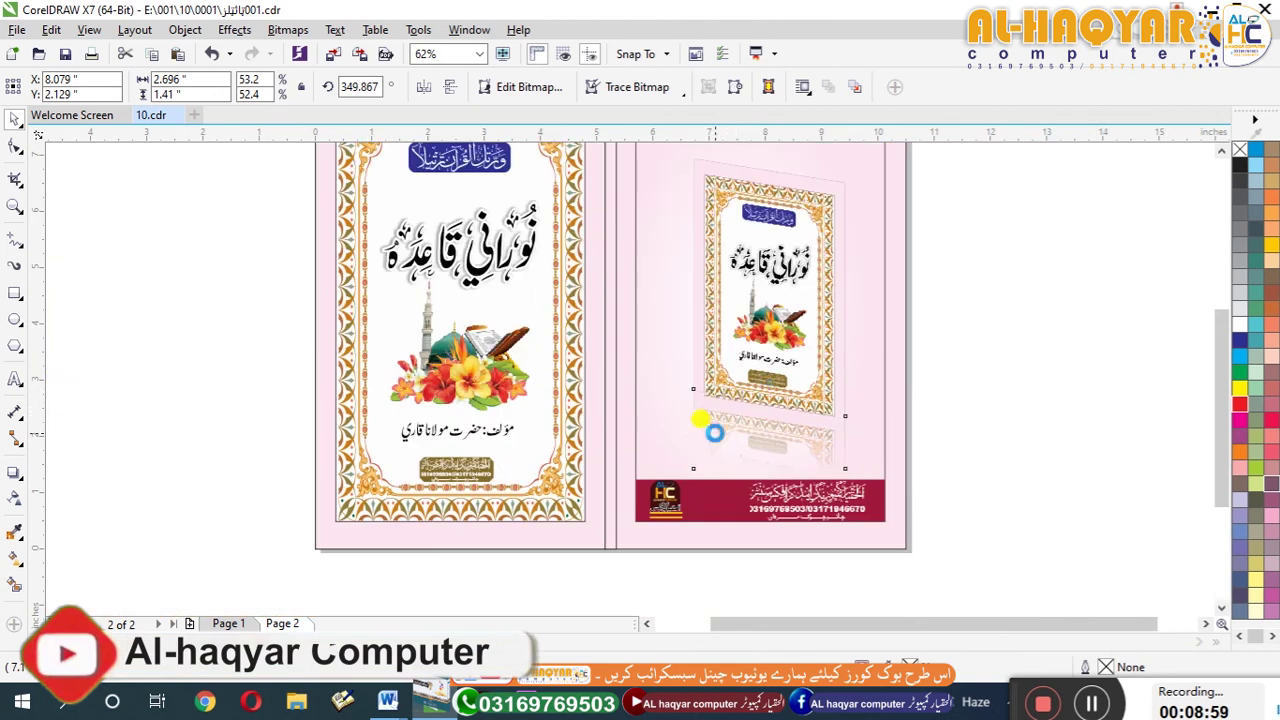
left_click(716, 432)
scroll(805, 436, "down", 2)
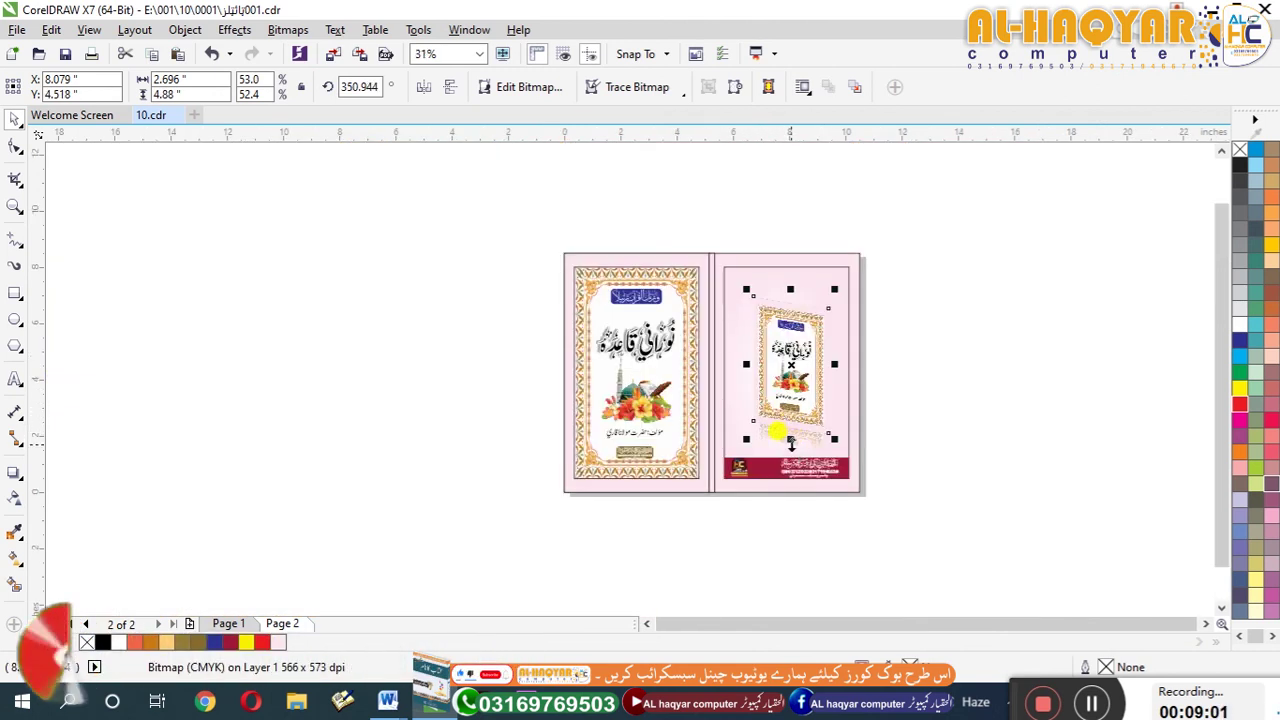
key("Escape")
left_click_drag(936, 286, 733, 468)
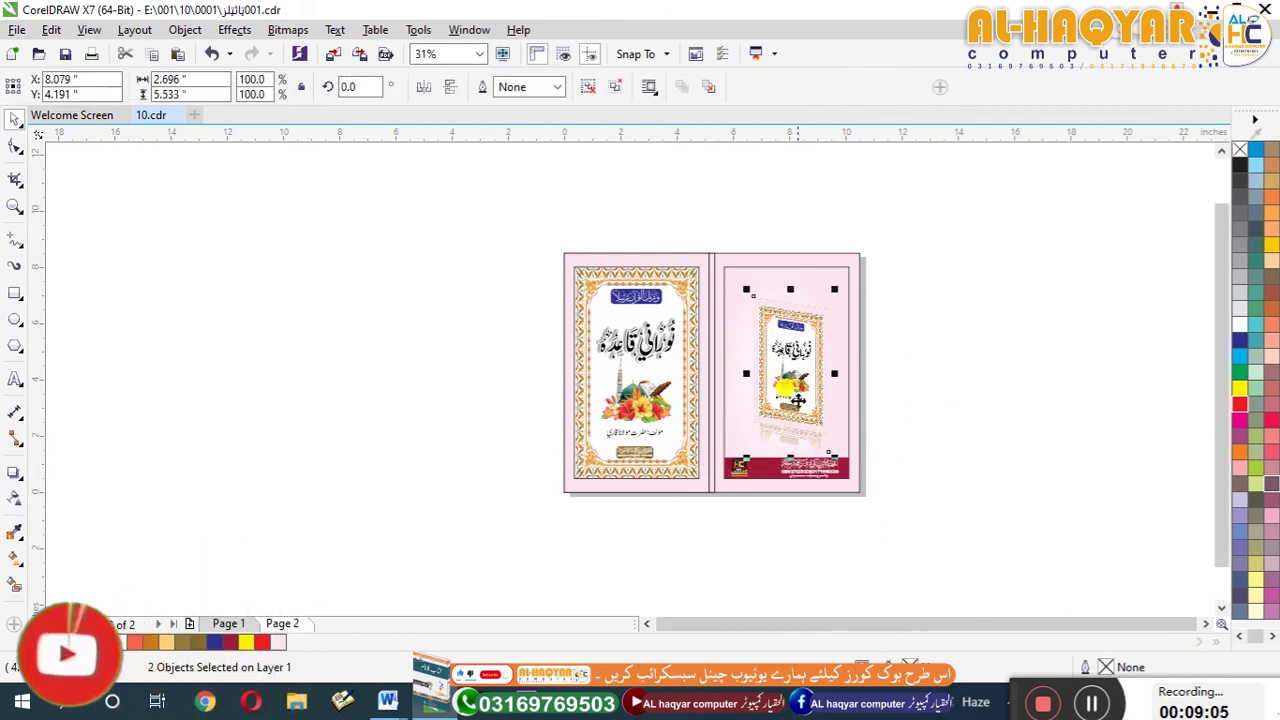
key("ctrl+g")
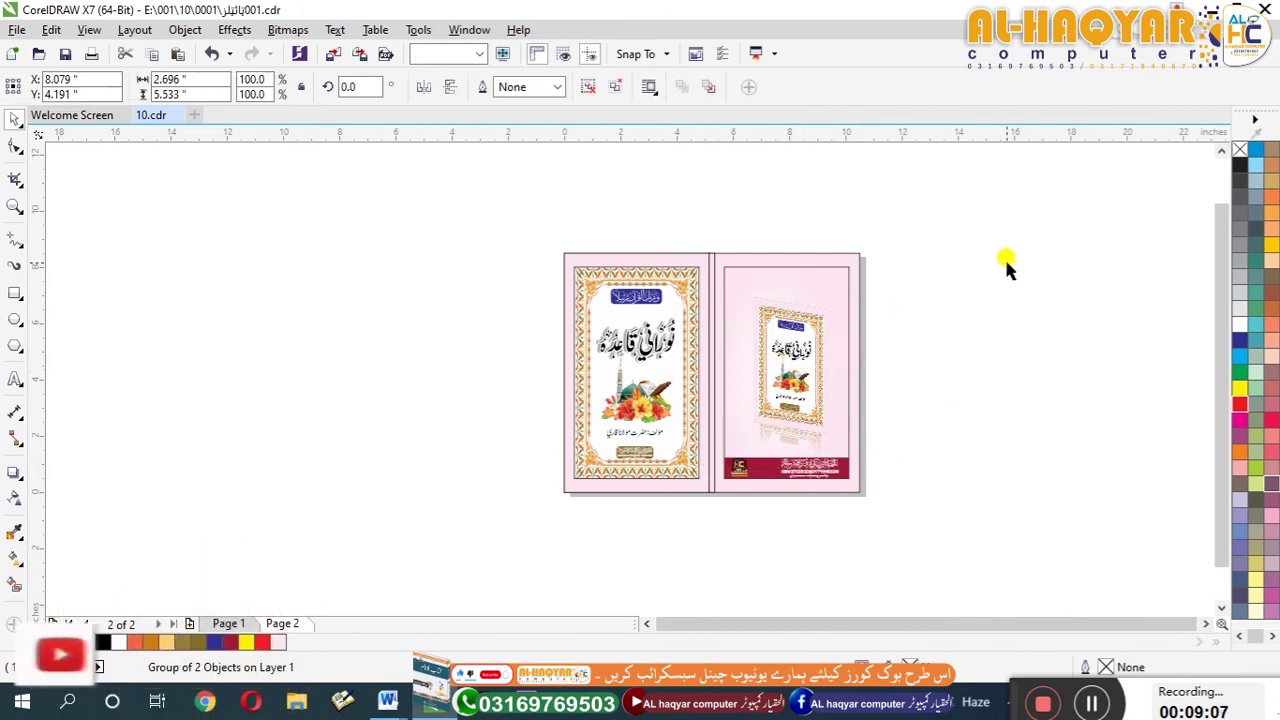
left_click(912, 302)
key("shift+F4")
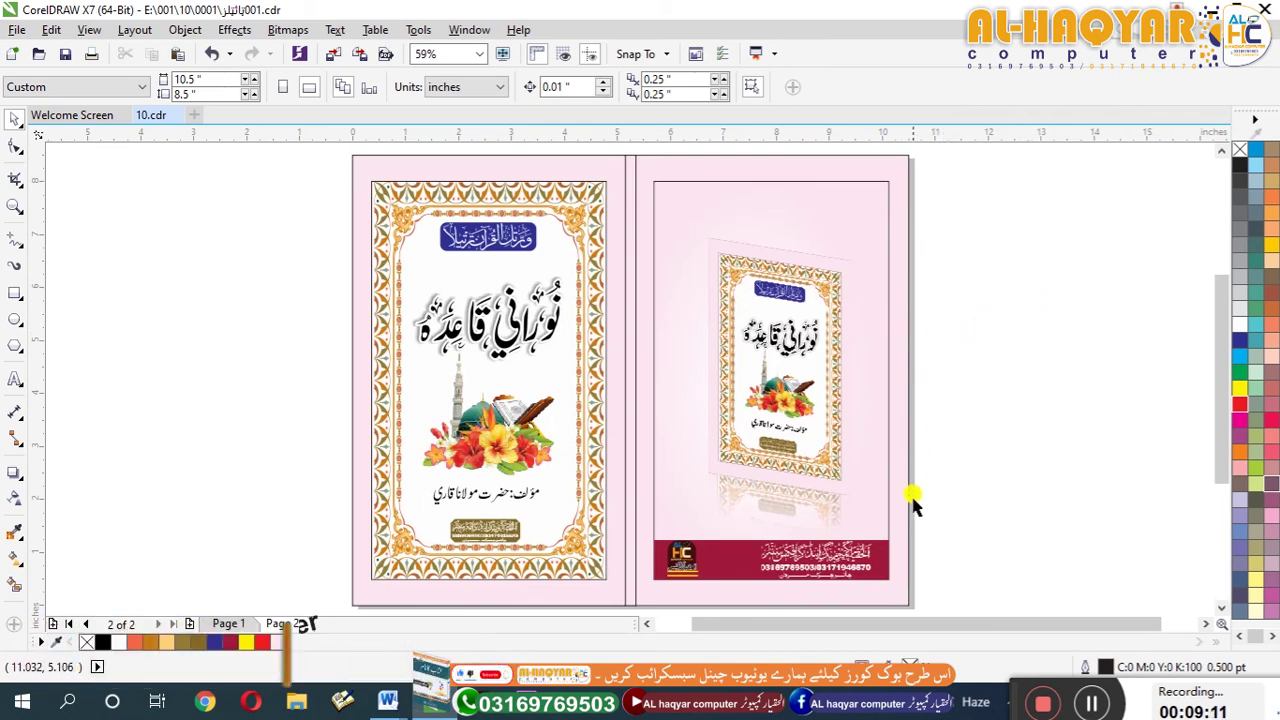
Group all the objects of the complete front and back cover.
left_click(670, 576)
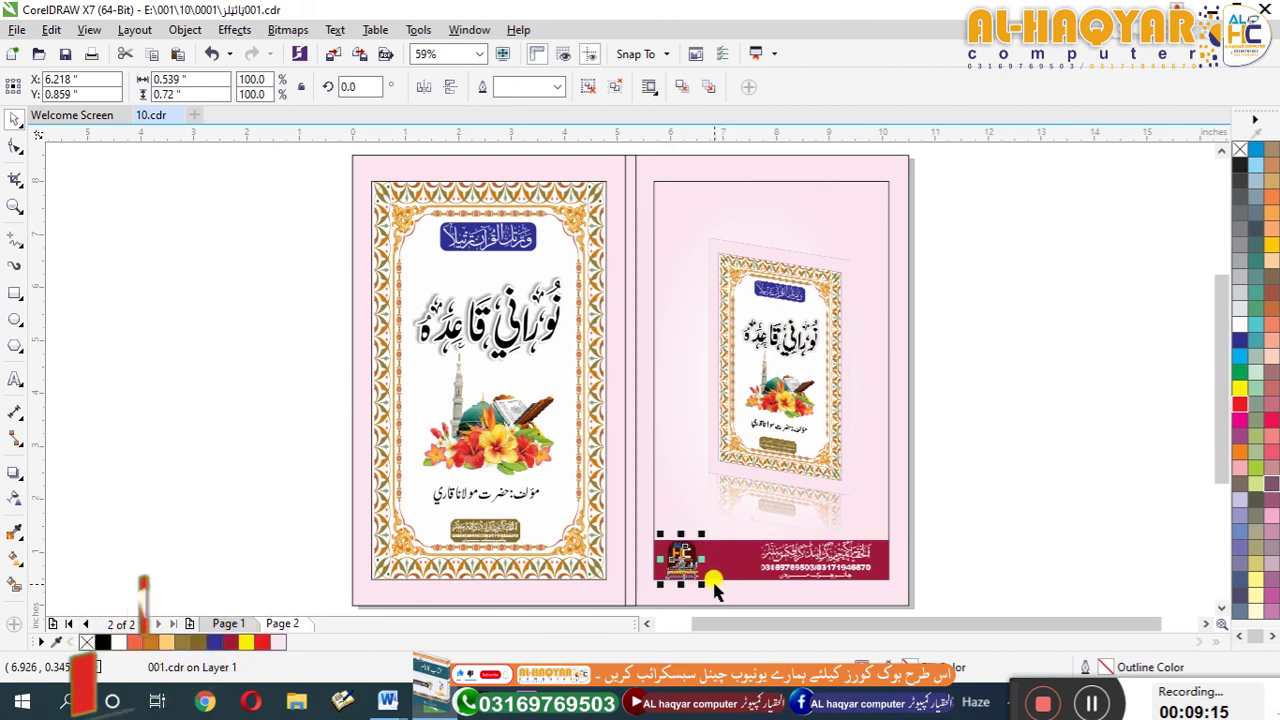
left_click(1035, 416)
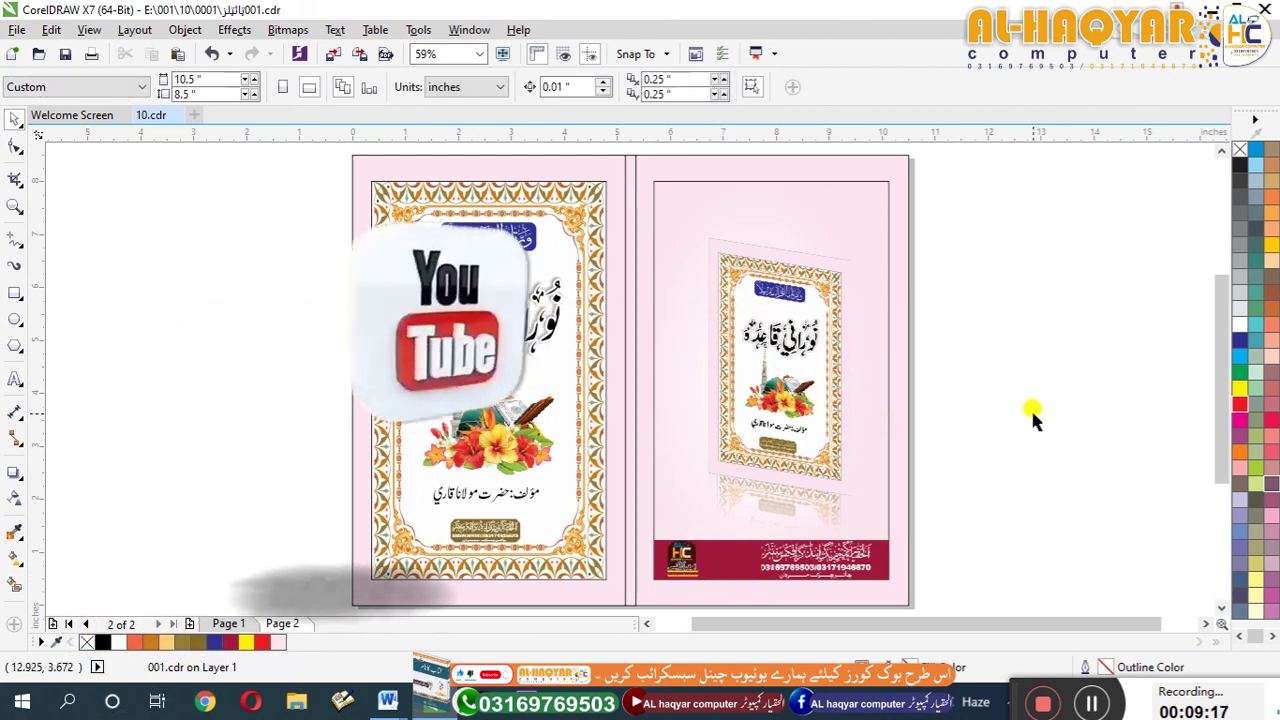
key("ctrl+a")
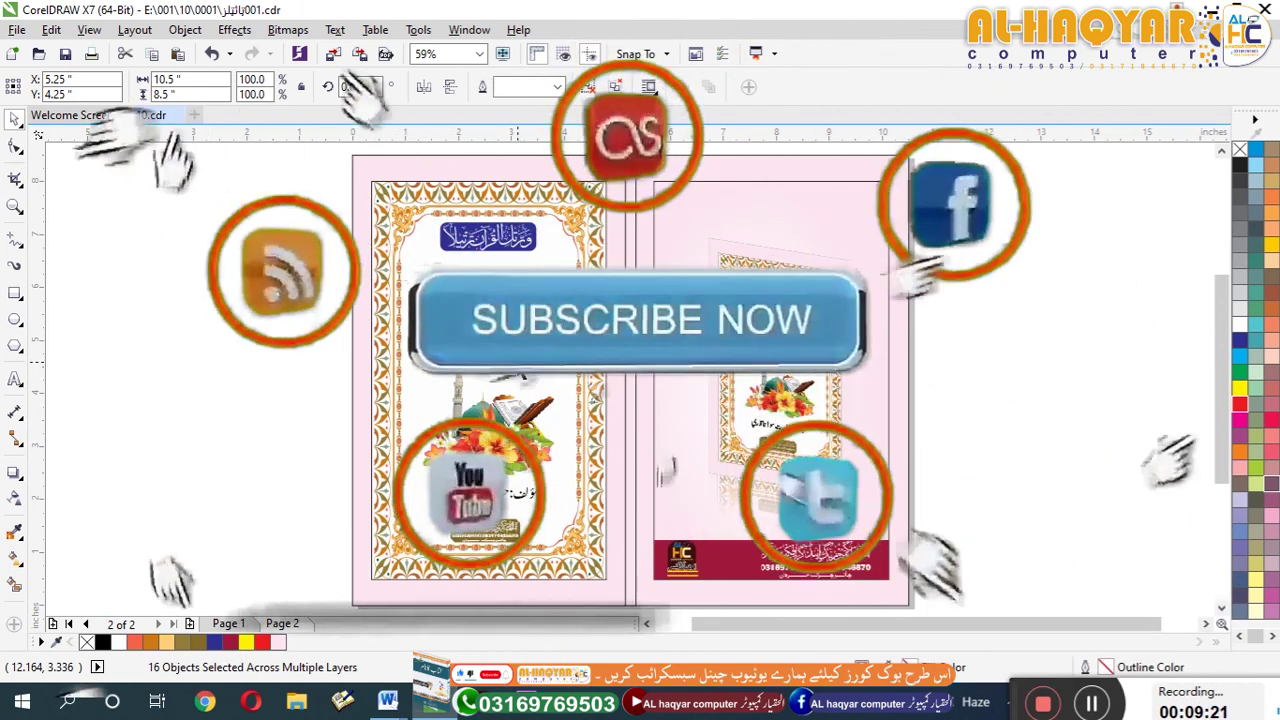
key("ctrl+g")
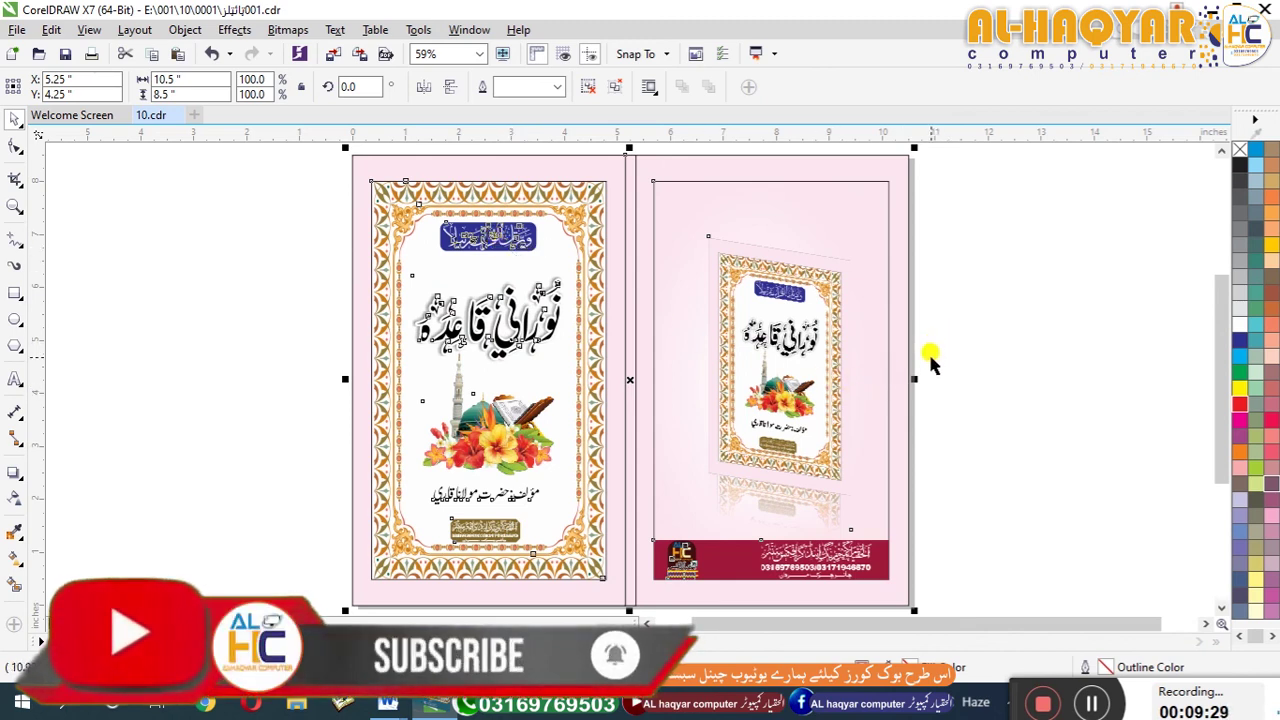
left_click(974, 363)
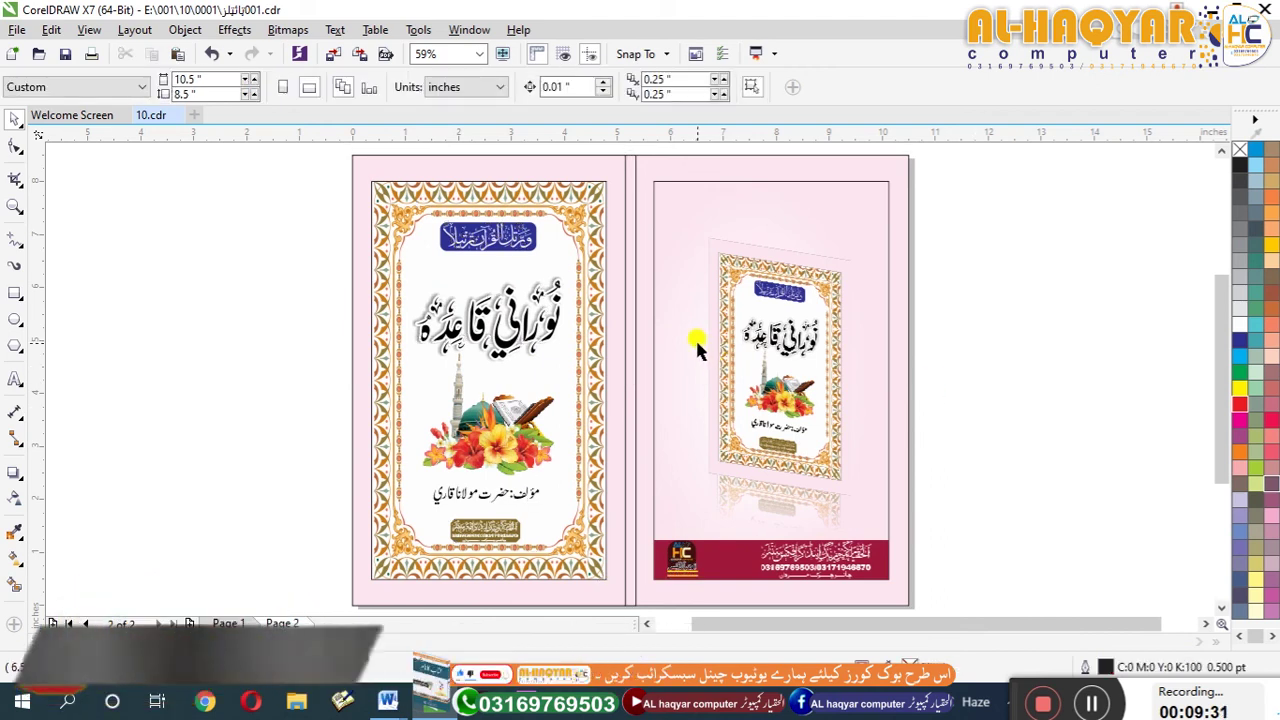